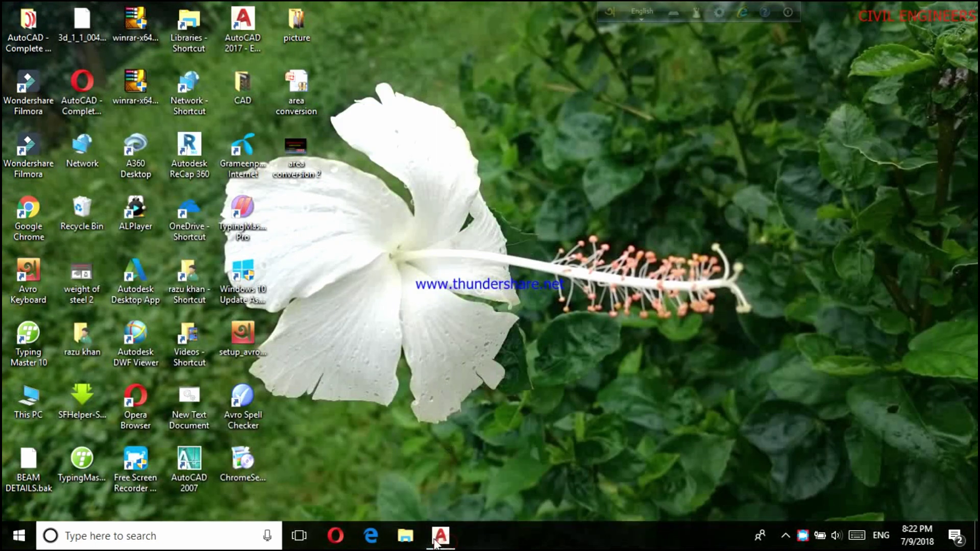
Bring up Drawing1 and open the Layer Properties Manager, which lists layers 0 and Defpoints.
click(435, 541)
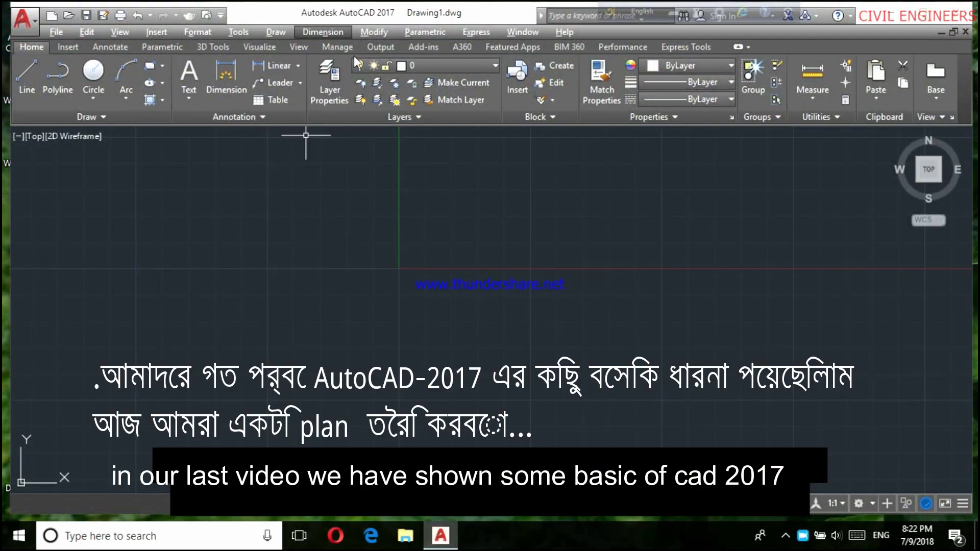
click(324, 93)
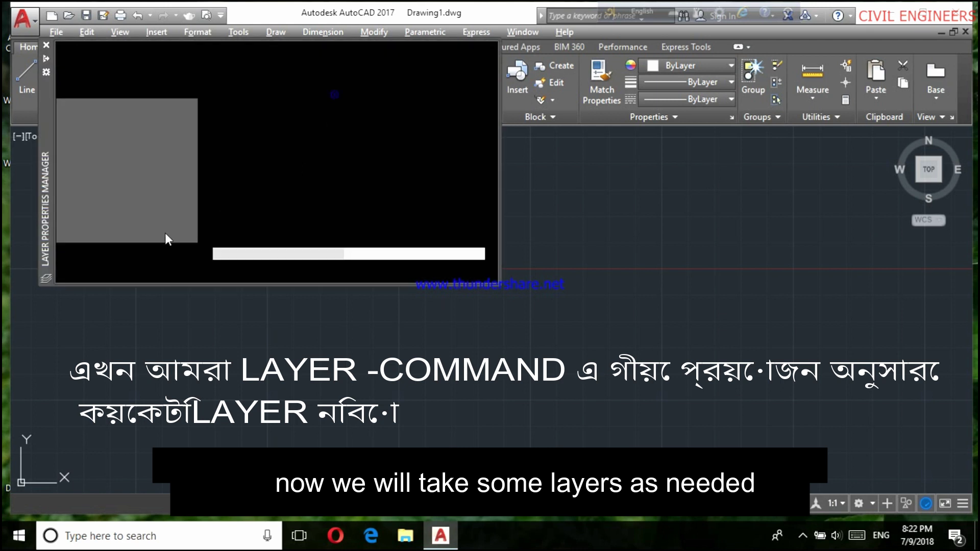
Add new layers named door and window to the layer list.
click(803, 536)
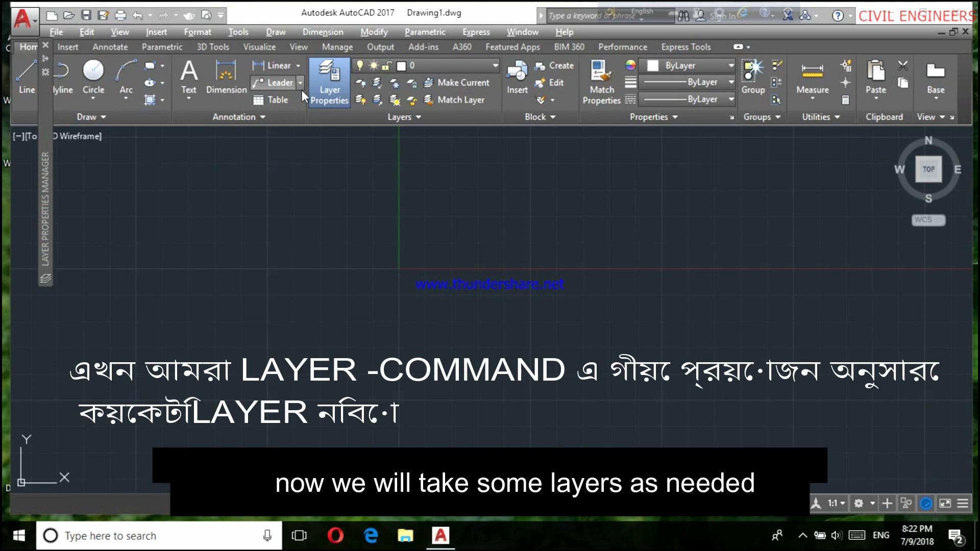
click(334, 89)
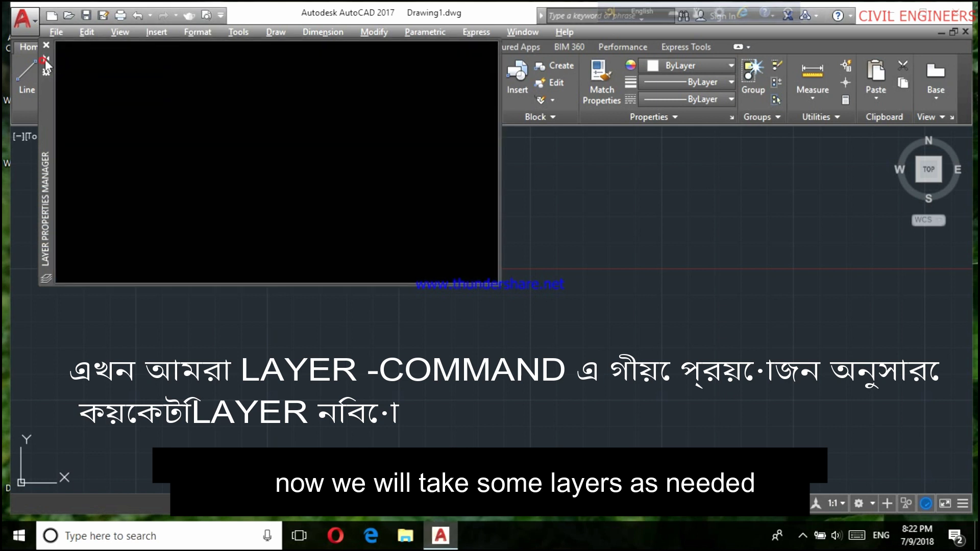
right_click(239, 135)
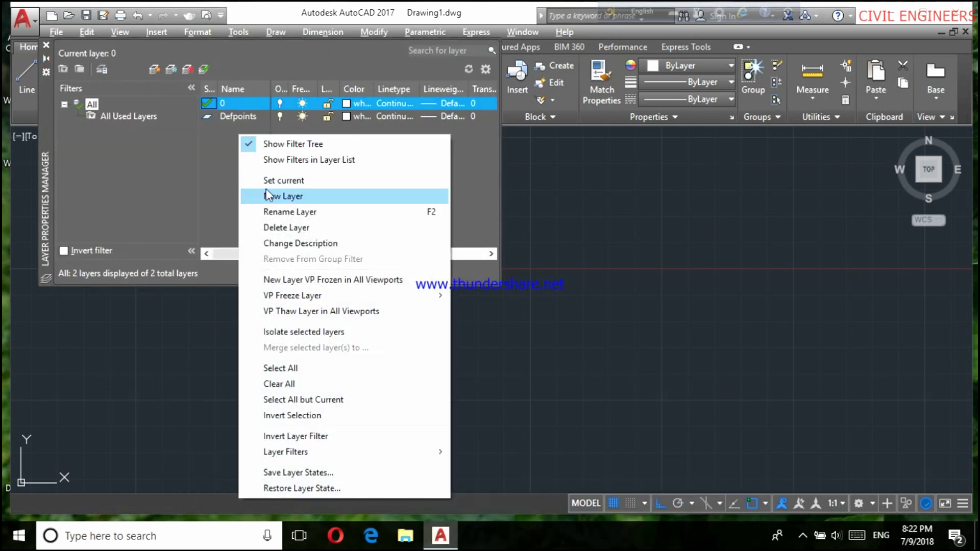
click(266, 195)
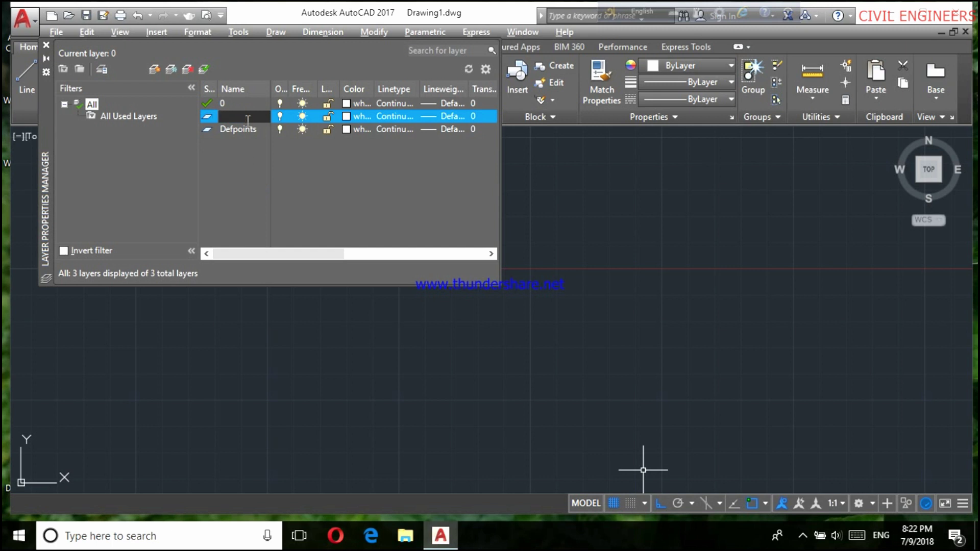
text(door)
right_click(293, 179)
click(322, 219)
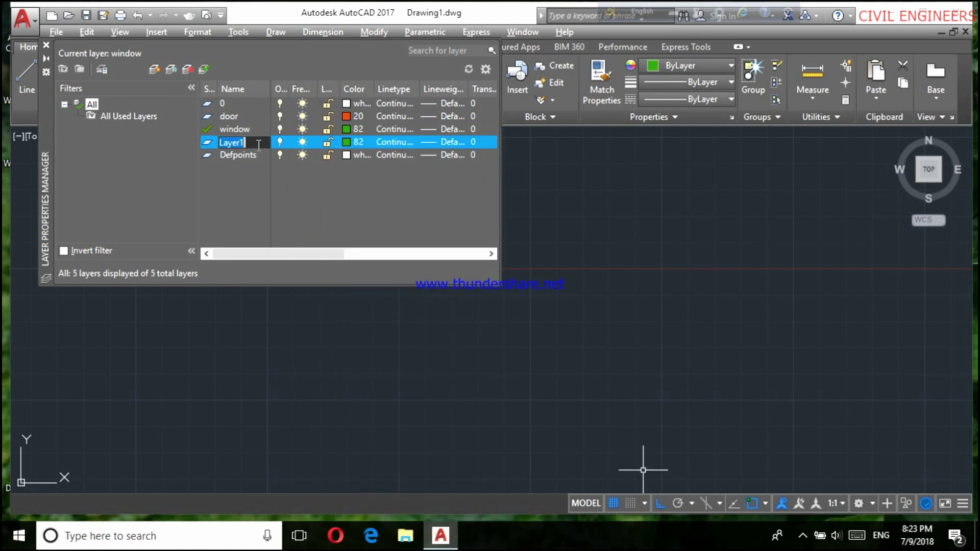
Add the 3d door and 3d window layers after clearing an invalid-name warning.
text(3d door\)
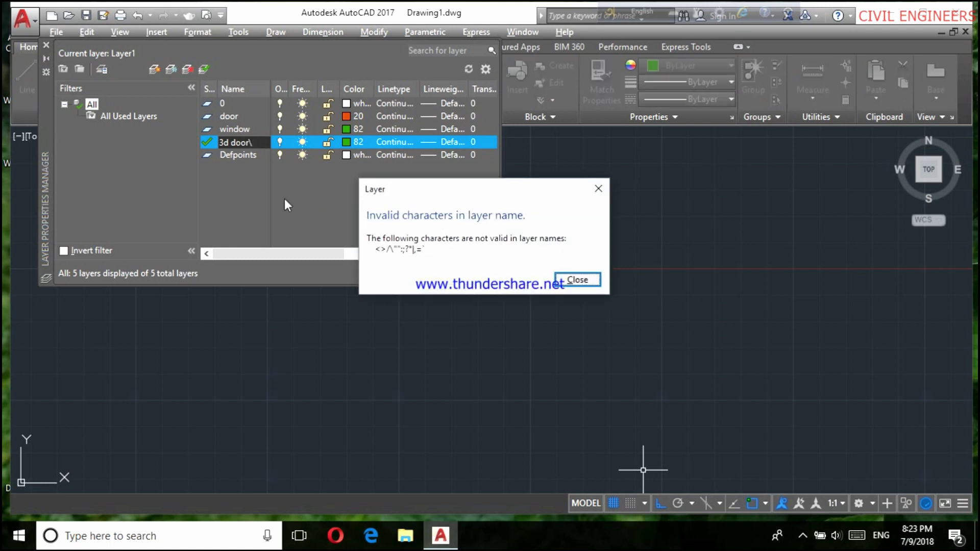
click(577, 282)
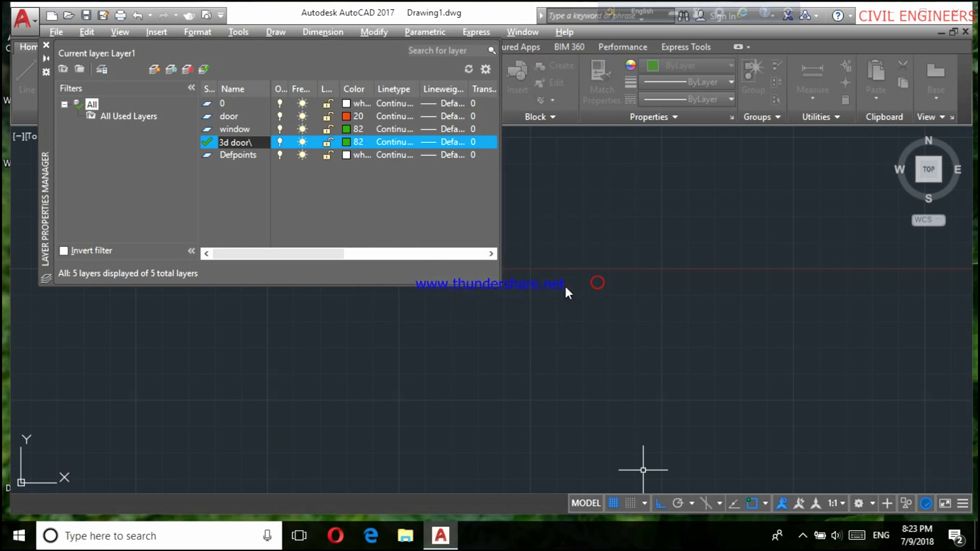
click(565, 284)
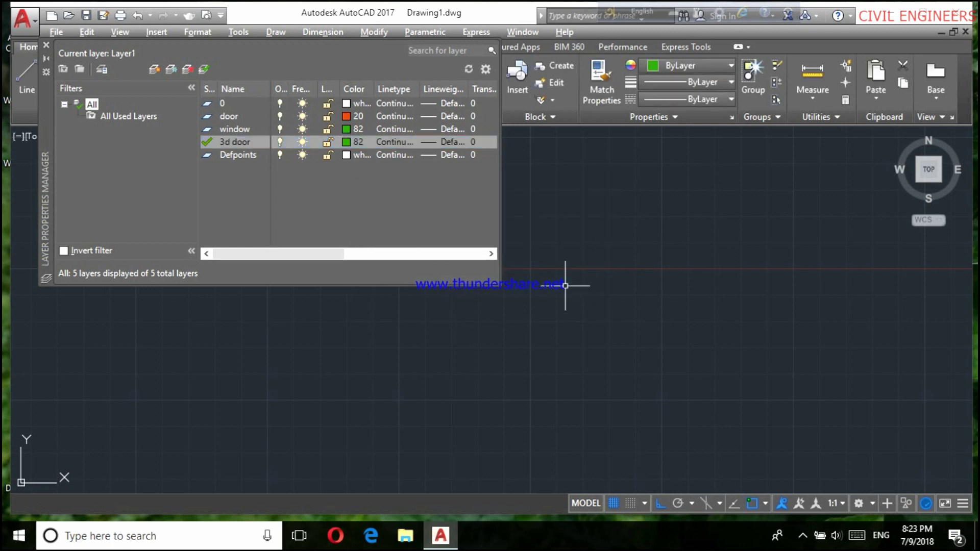
right_click(234, 197)
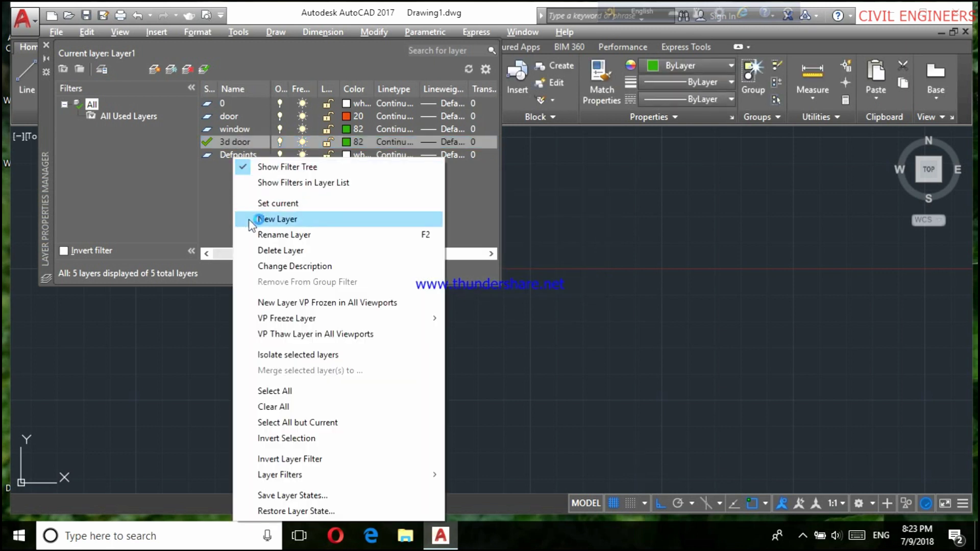
click(255, 219)
text(3)
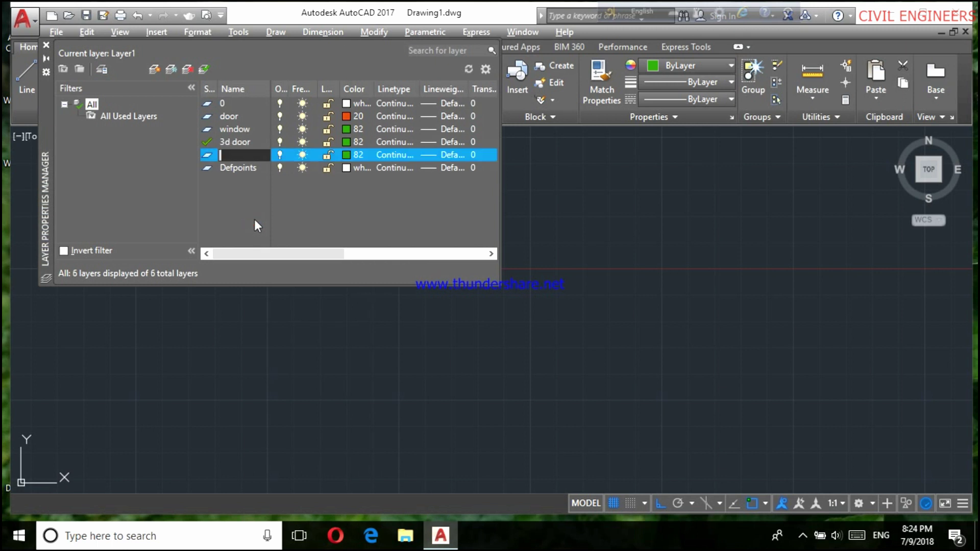
text(d)
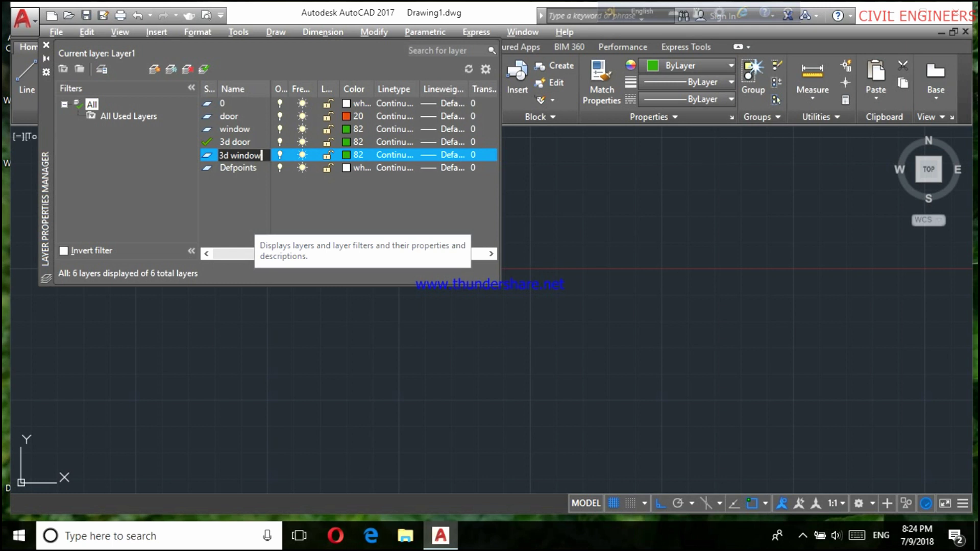
text( window)
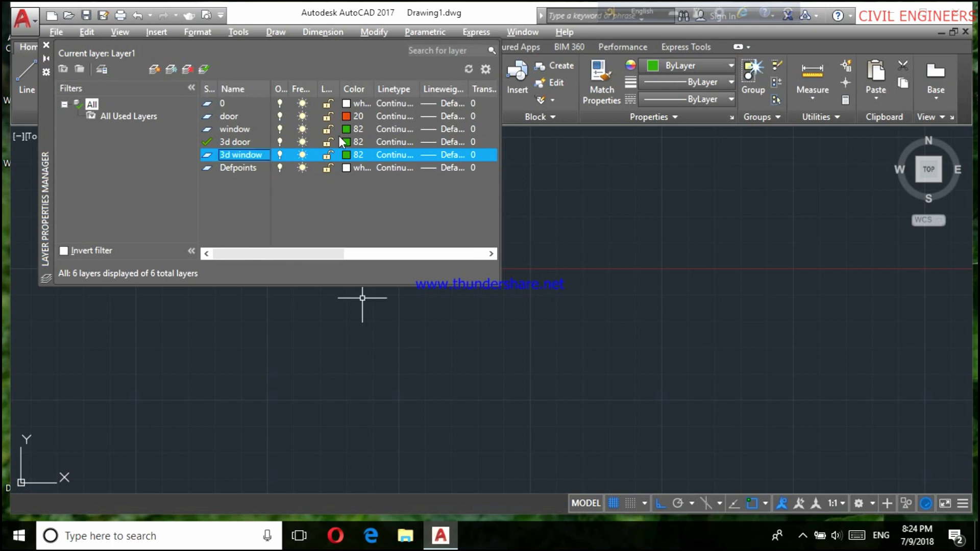
Colour layer 3d door orange 30 and 3d window blue 162, then make Defpoints current.
click(344, 141)
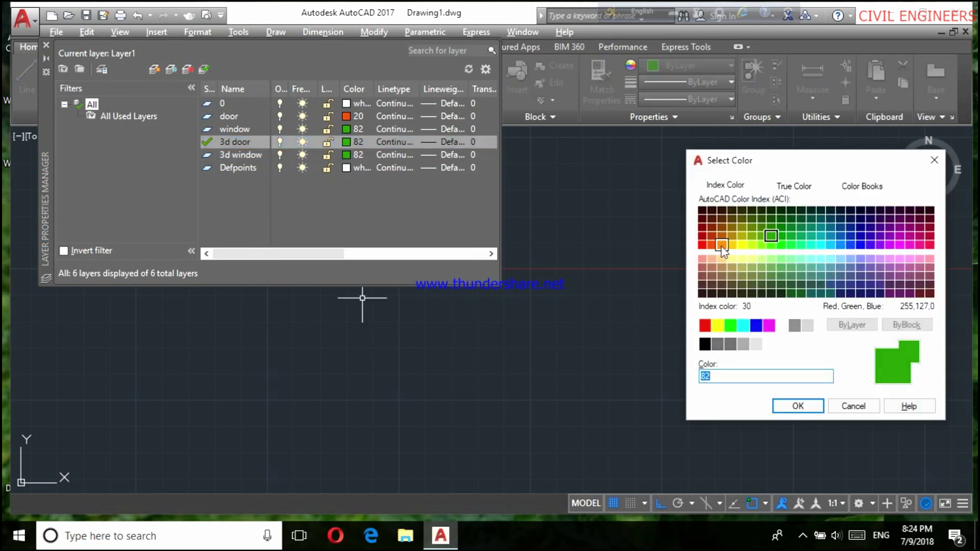
click(721, 245)
click(782, 407)
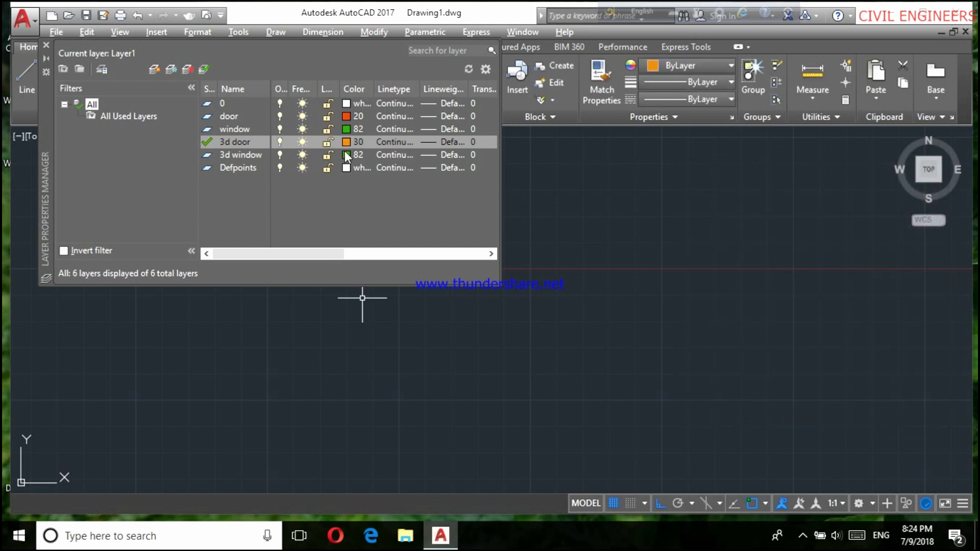
click(345, 154)
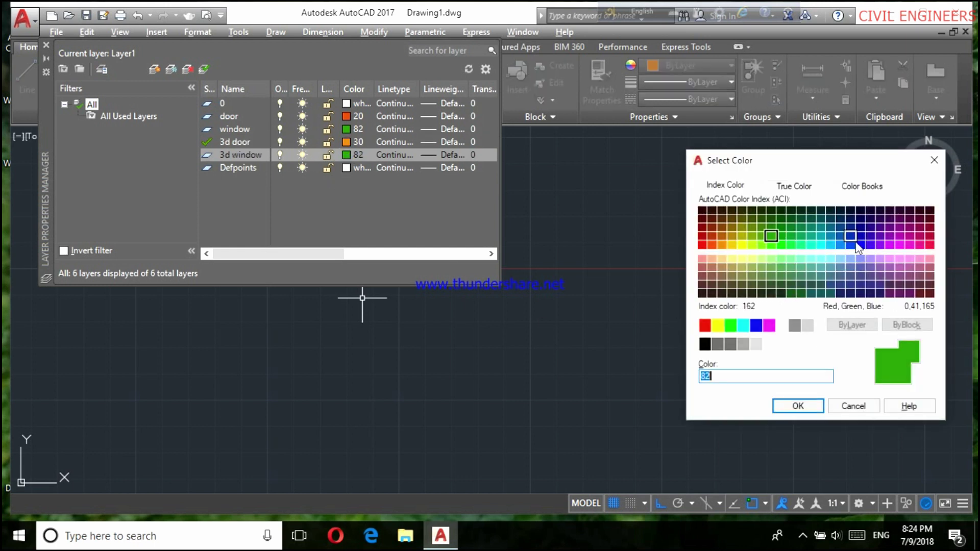
click(851, 238)
click(811, 408)
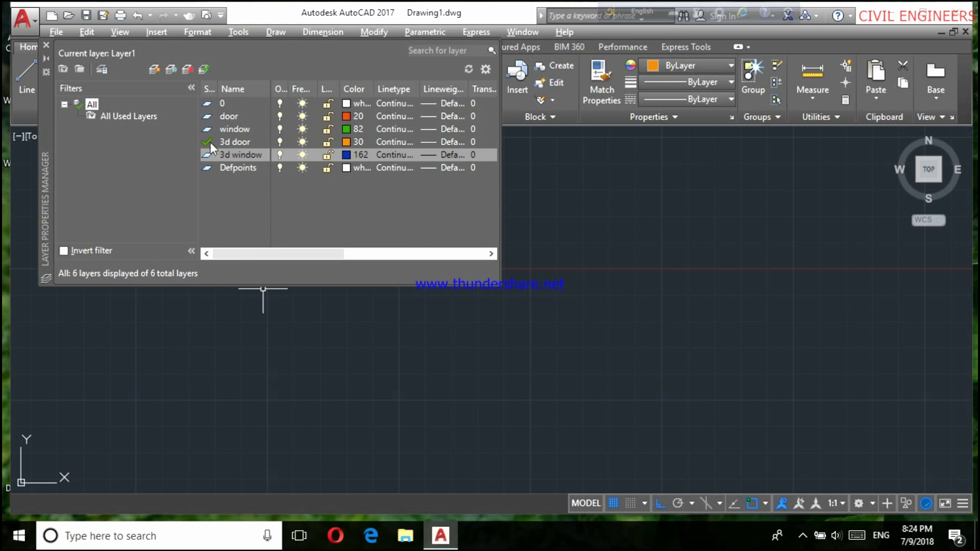
double_click(208, 165)
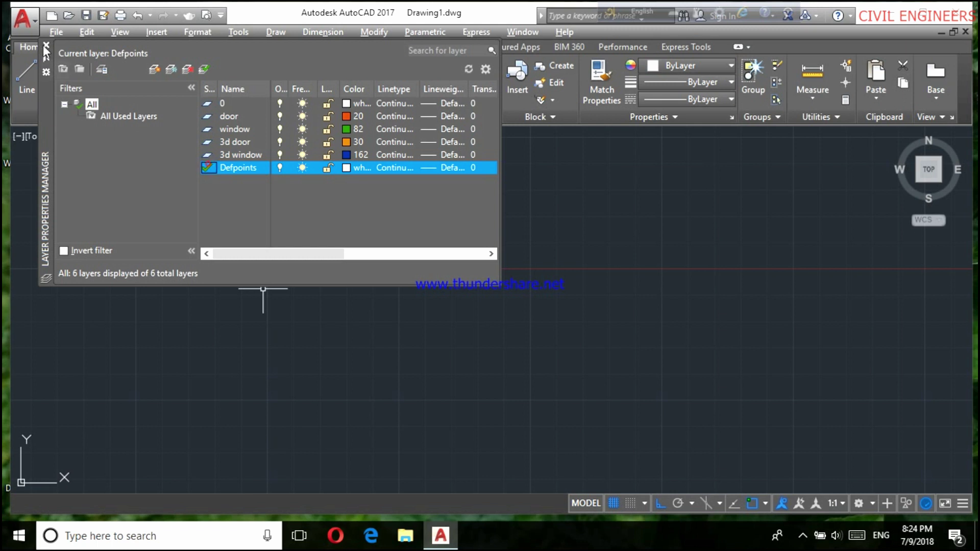
Draw a closed 12' by 12' square room with the LINE command.
key(l)
key(Return)
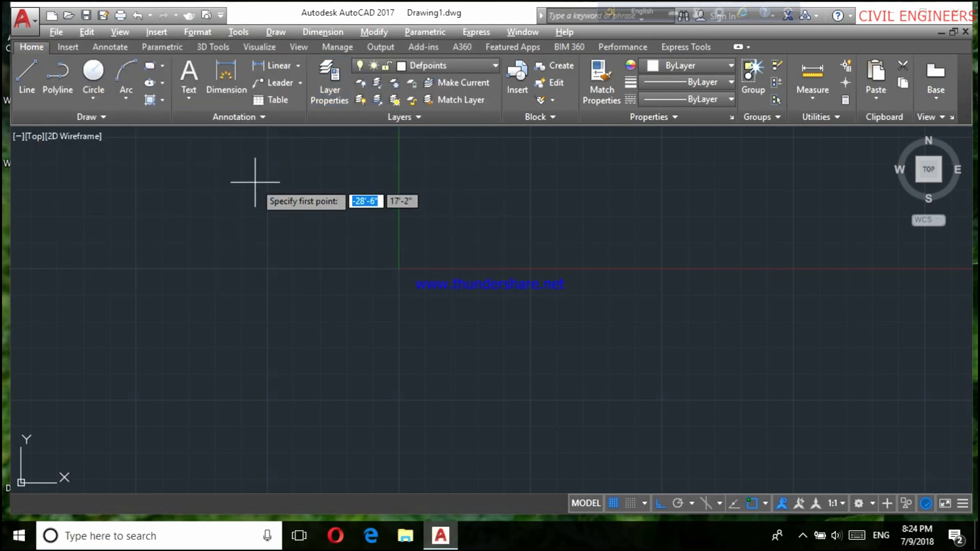
click(248, 189)
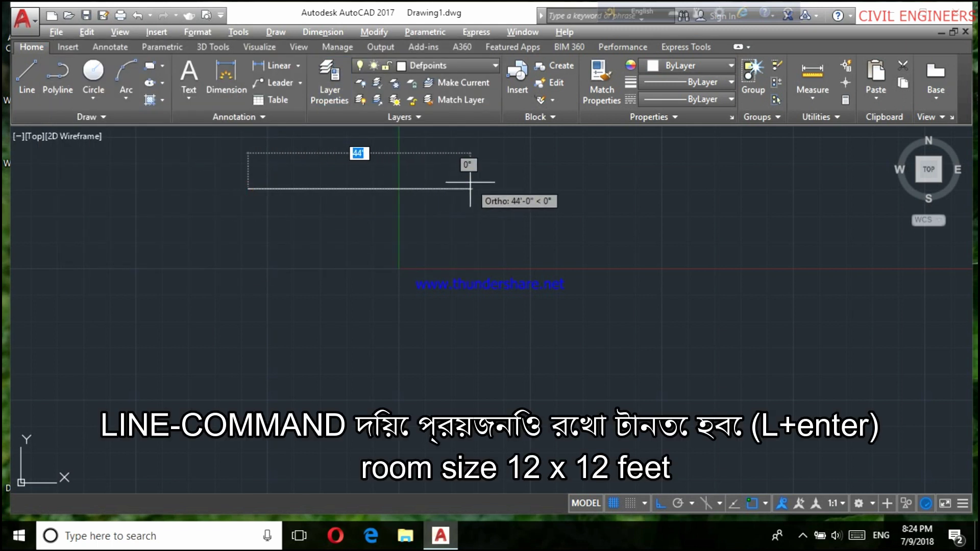
text(')
key(Return)
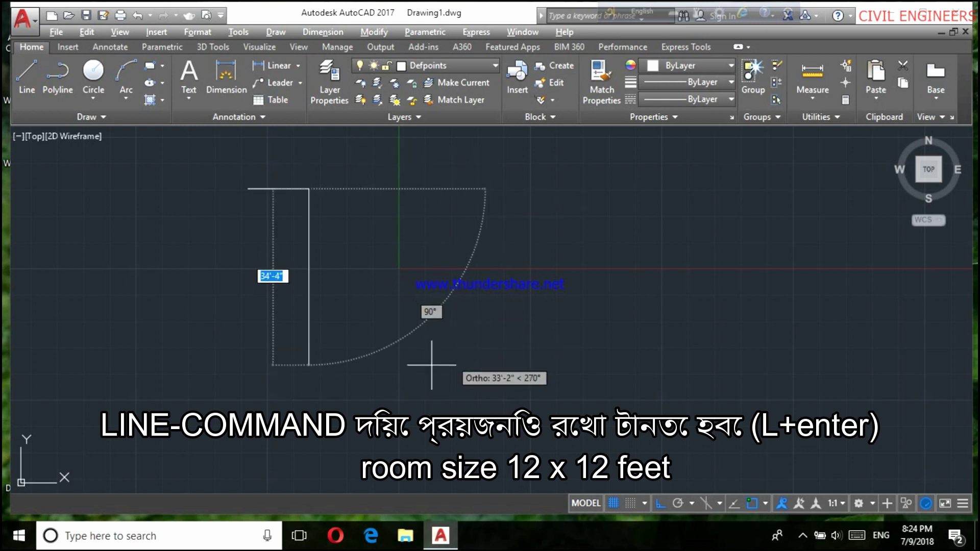
text(12')
key(Return)
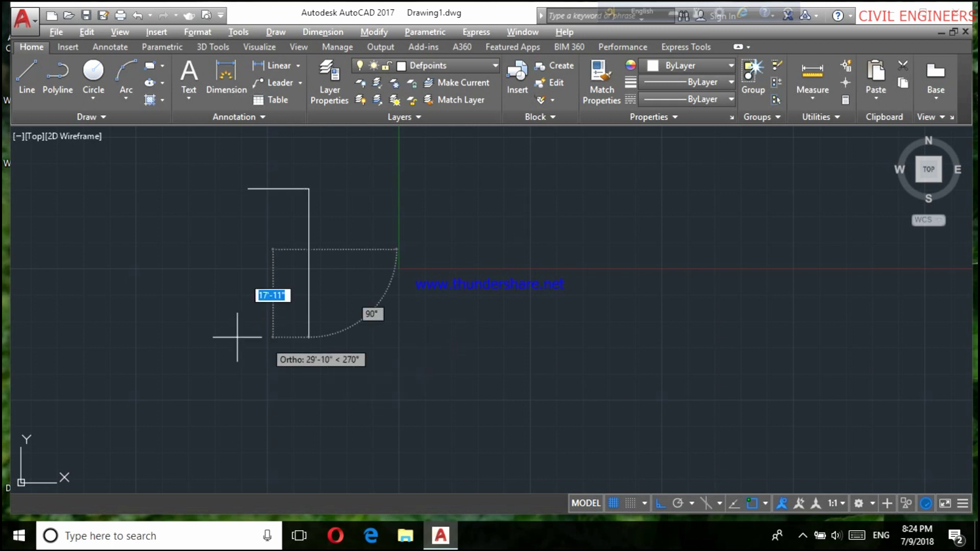
text(')
key(Return)
scroll(247, 184, up, 4)
click(249, 203)
scroll(266, 209, up, 2)
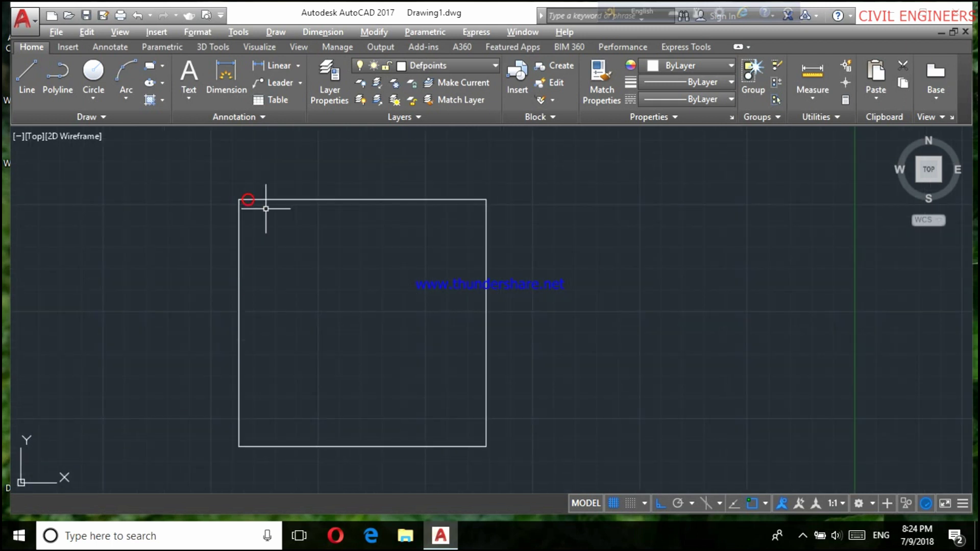
Offset the room's top, left, bottom and right edges outward by 5 to form walls.
text(o)
key(Return)
key(Return)
click(274, 200)
click(278, 151)
click(239, 253)
click(217, 239)
click(325, 447)
click(323, 465)
click(484, 320)
click(606, 295)
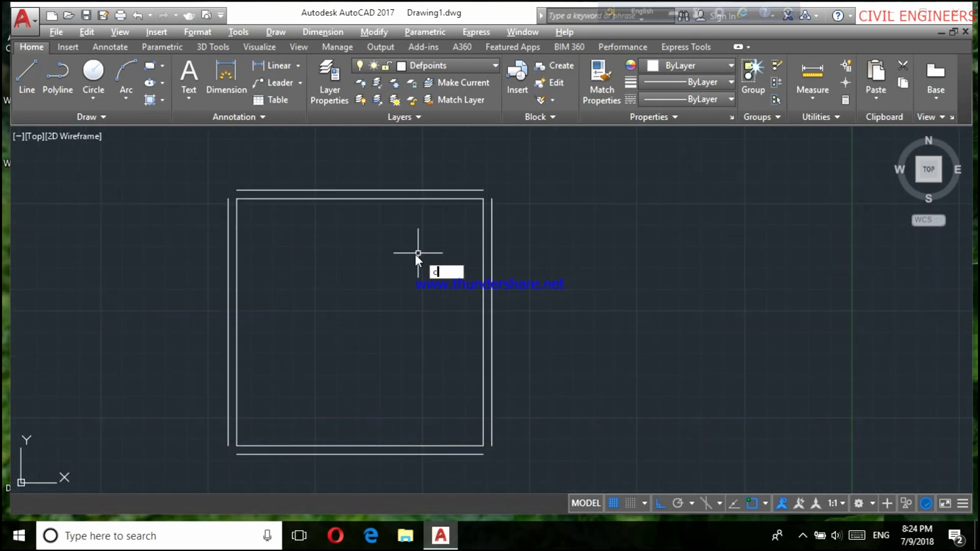
text(opy)
key(Return)
Select the whole double-walled room and set the copy base point at its corner.
scroll(446, 269, down, 2)
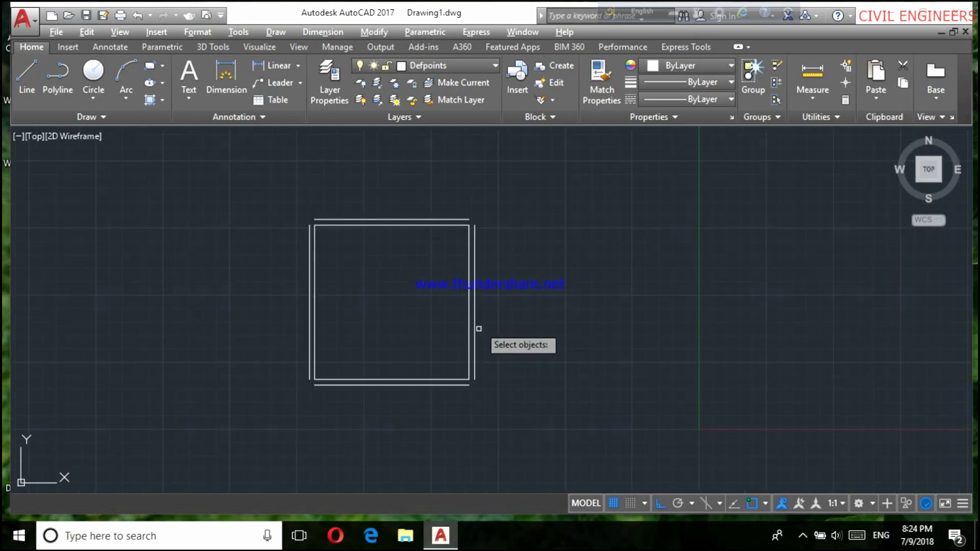
click(510, 431)
click(280, 192)
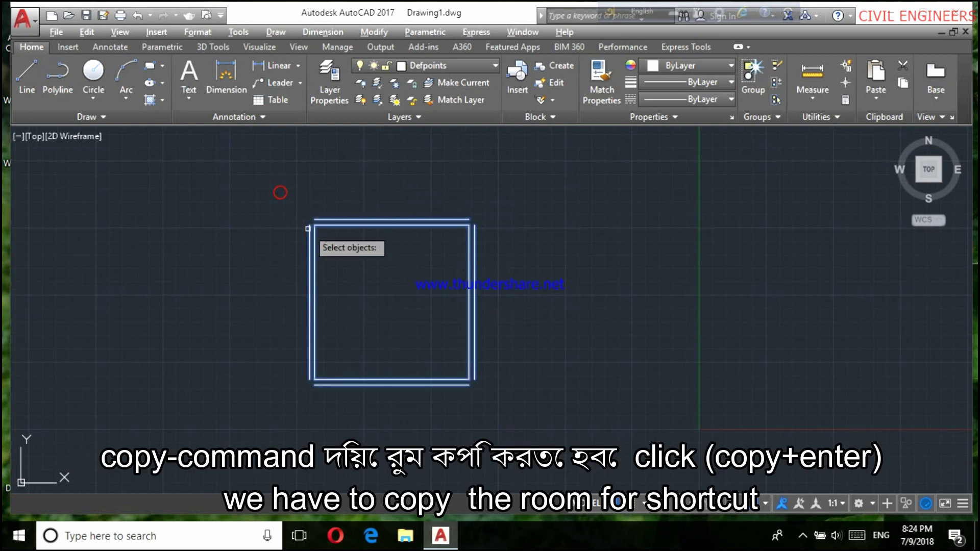
scroll(307, 228, up, 3)
key(Return)
click(305, 219)
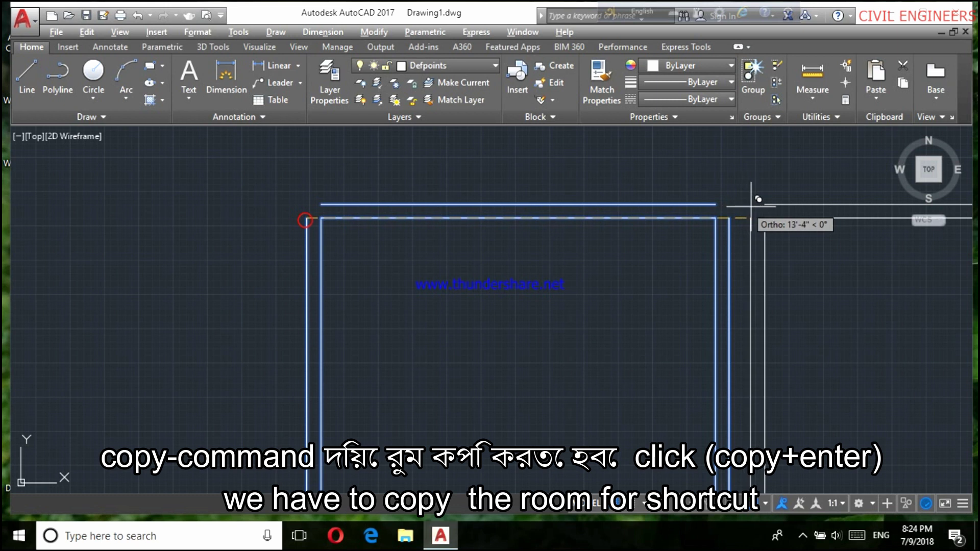
scroll(667, 213, up, 3)
scroll(422, 190, down, 3)
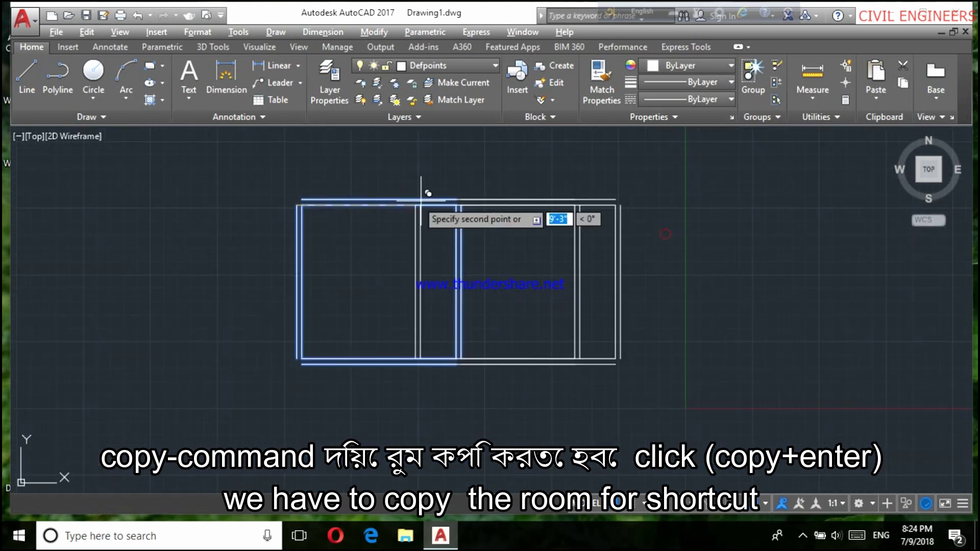
scroll(615, 204, up, 3)
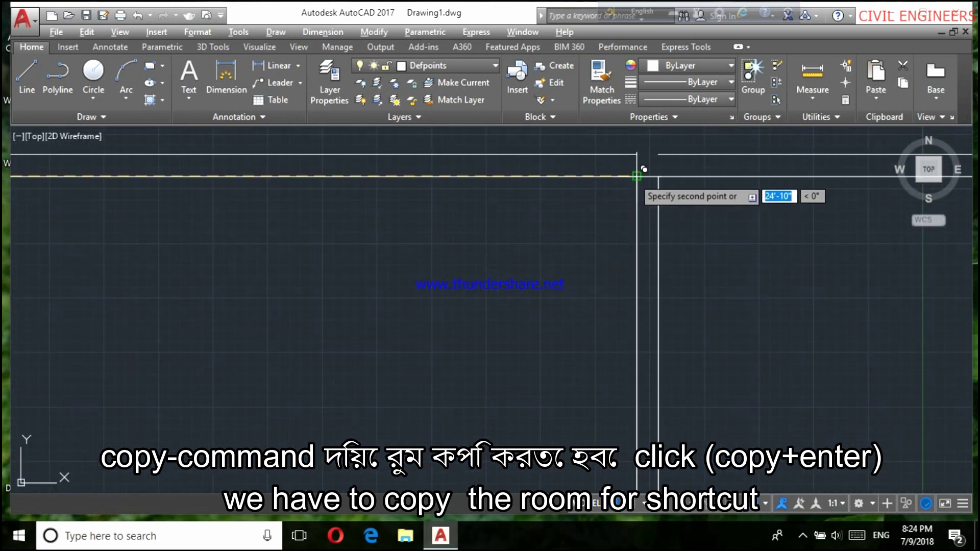
scroll(613, 163, down, 3)
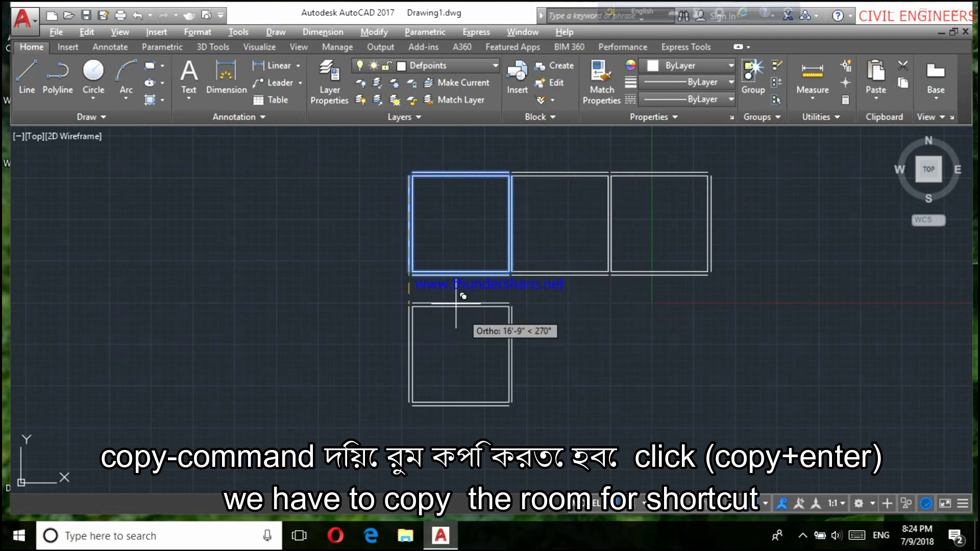
scroll(449, 317, up, 2)
scroll(388, 281, up, 2)
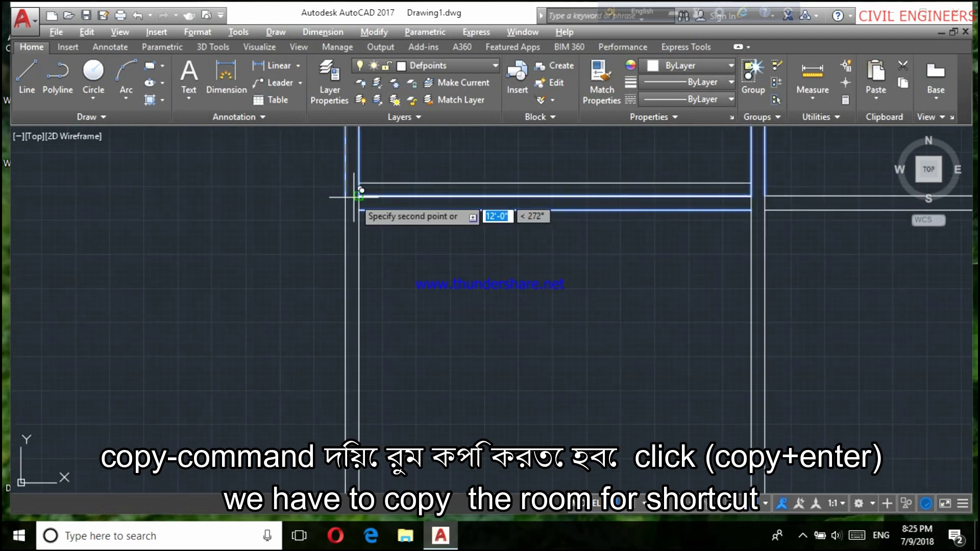
Place room copies below the original and to the right, forming a second row.
click(359, 209)
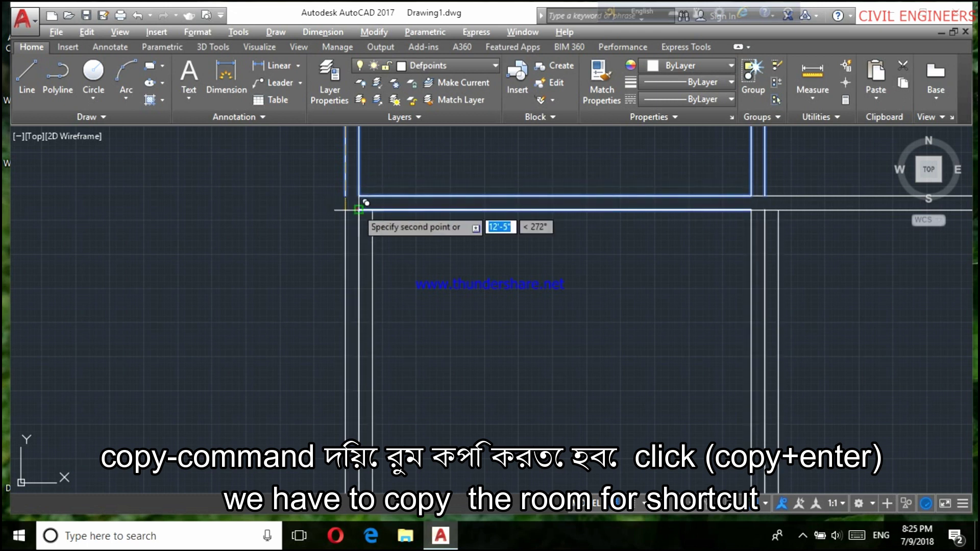
scroll(337, 215, down, 3)
scroll(377, 240, down, 3)
scroll(418, 248, up, 2)
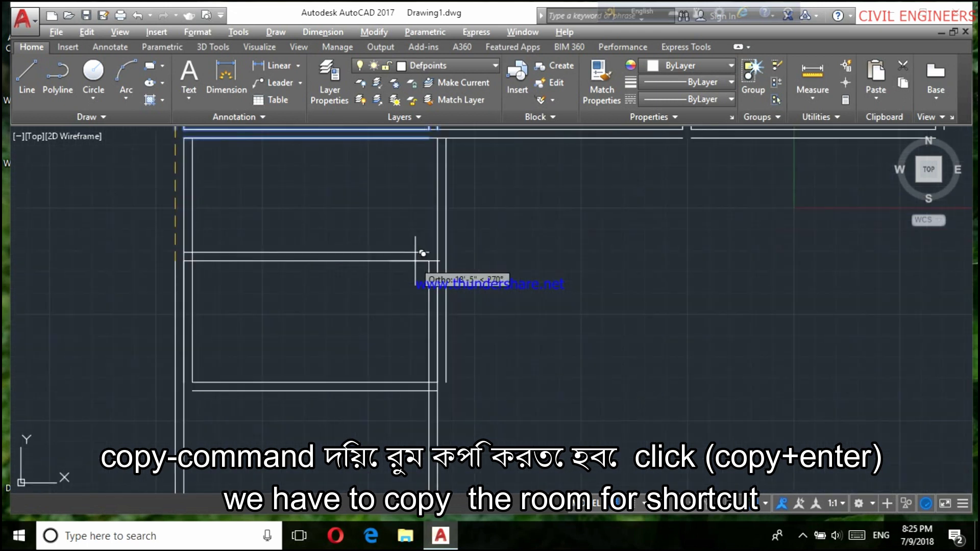
scroll(459, 153, down, 1)
scroll(421, 182, up, 3)
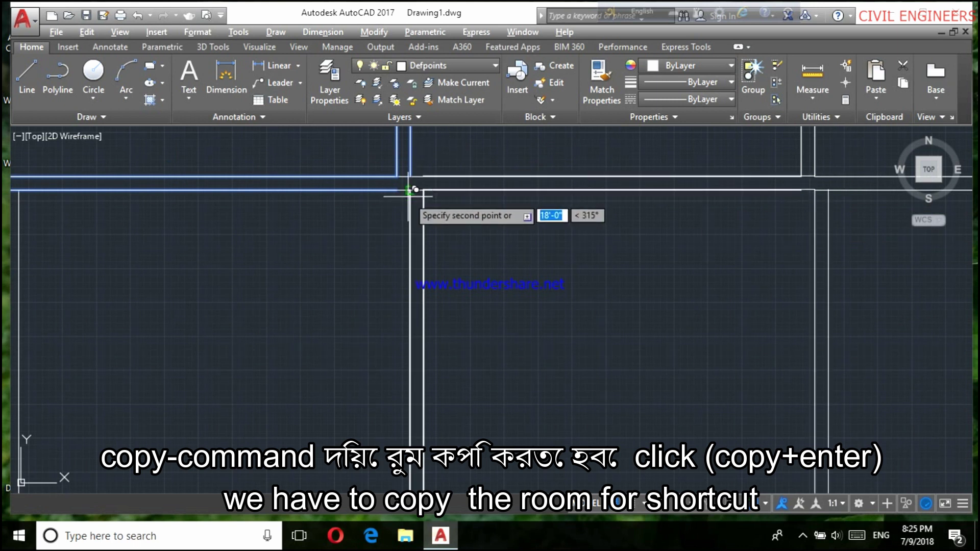
click(418, 182)
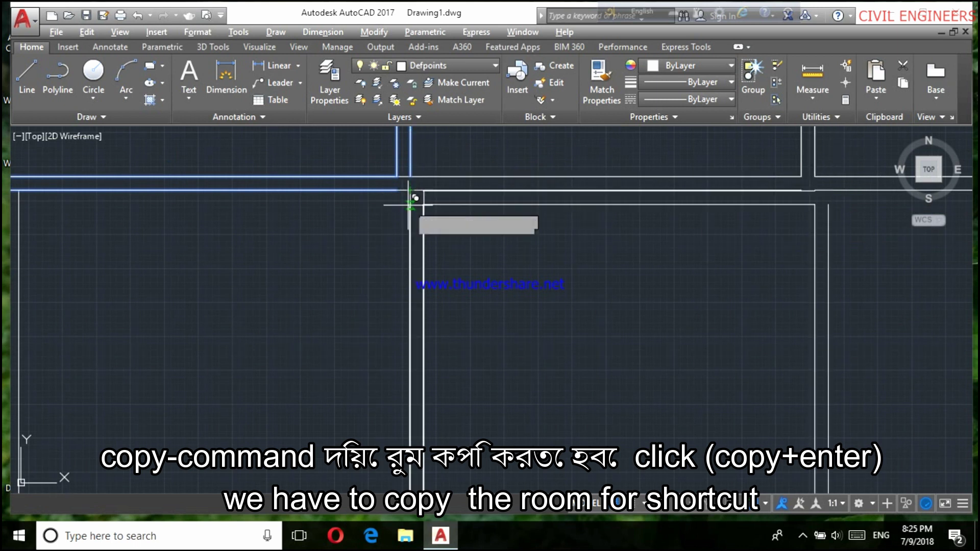
scroll(412, 204, down, 5)
click(492, 271)
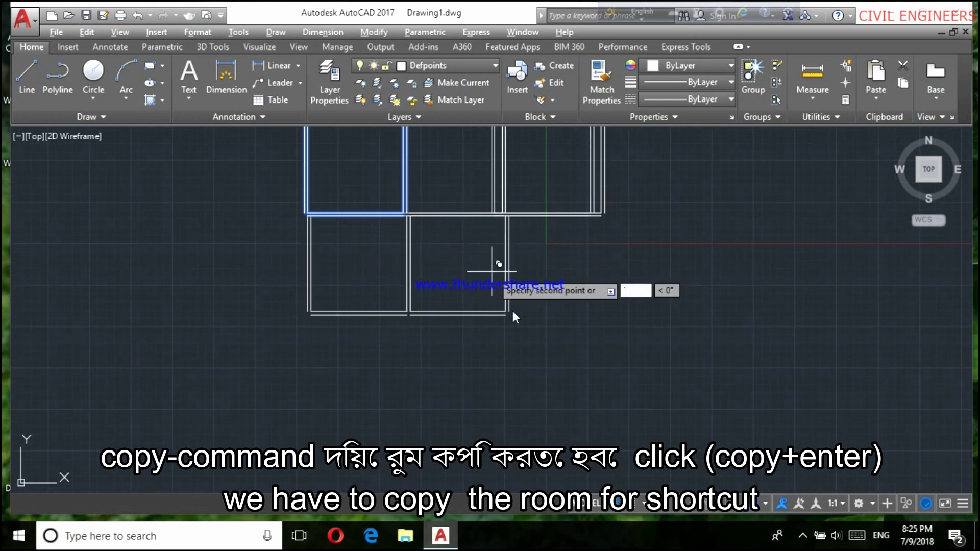
key(Return)
scroll(456, 211, up, 2)
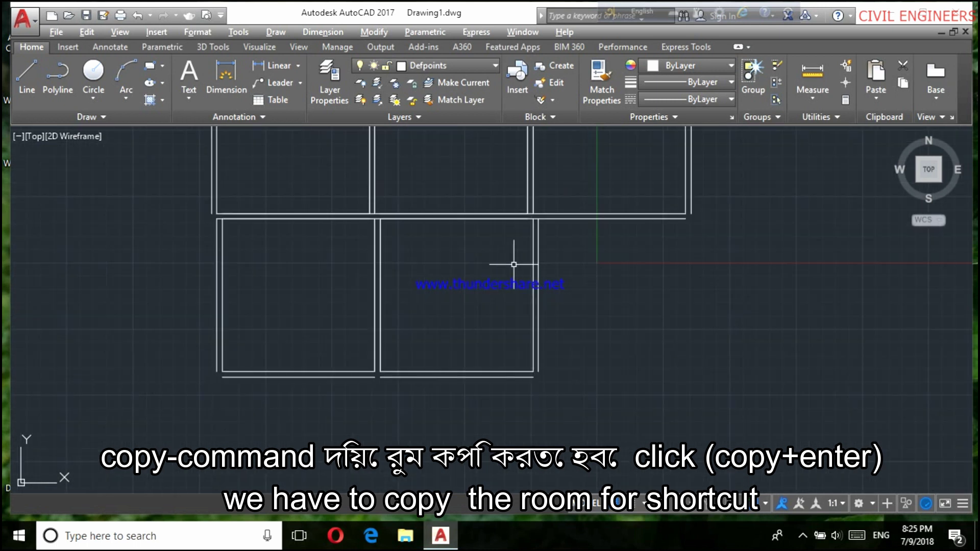
Measure the gap between the two lower rooms with a linear dimension.
click(608, 387)
click(158, 291)
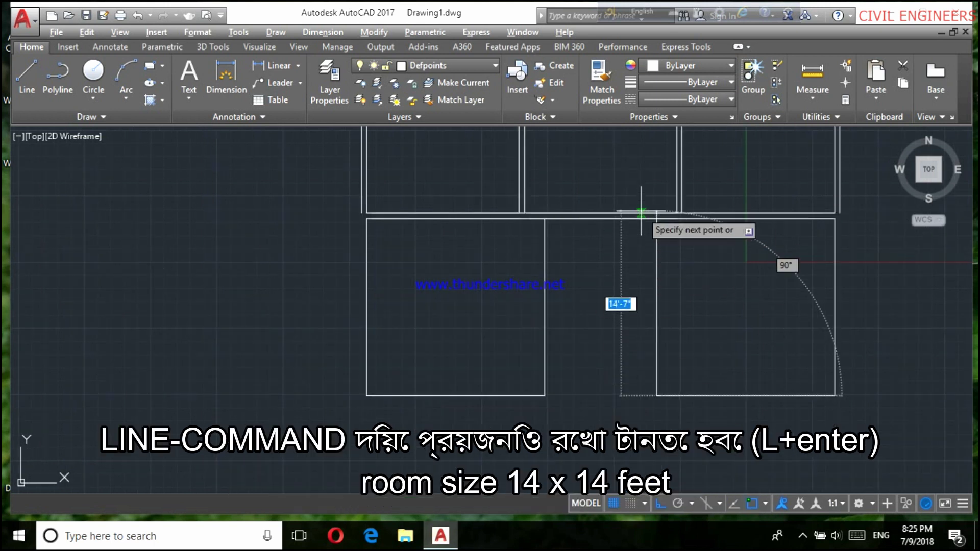
key(Return)
key(Return)
click(332, 32)
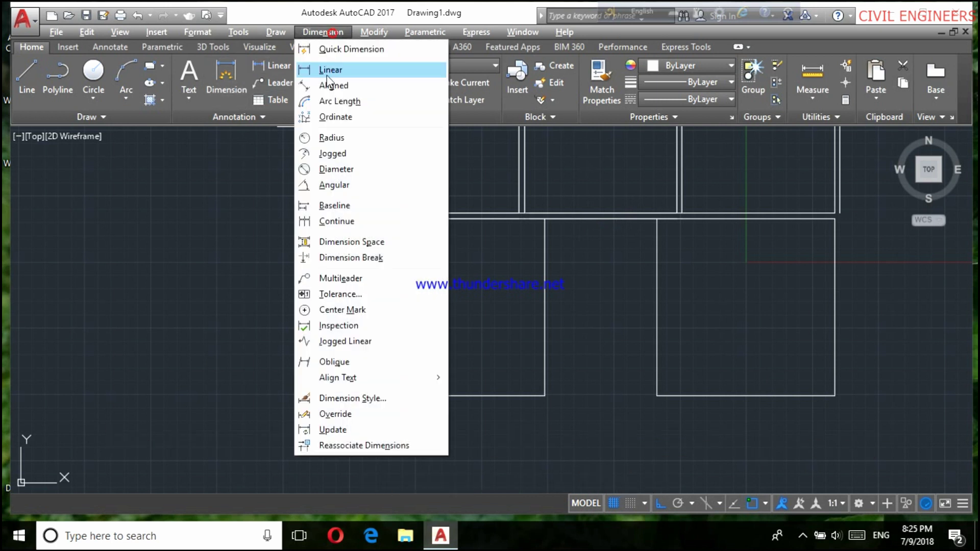
click(331, 69)
click(544, 395)
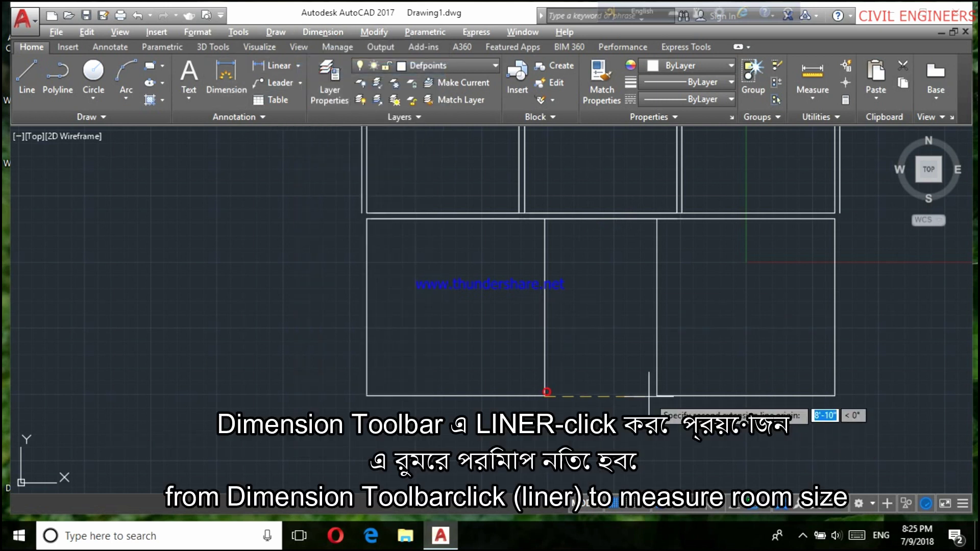
click(657, 396)
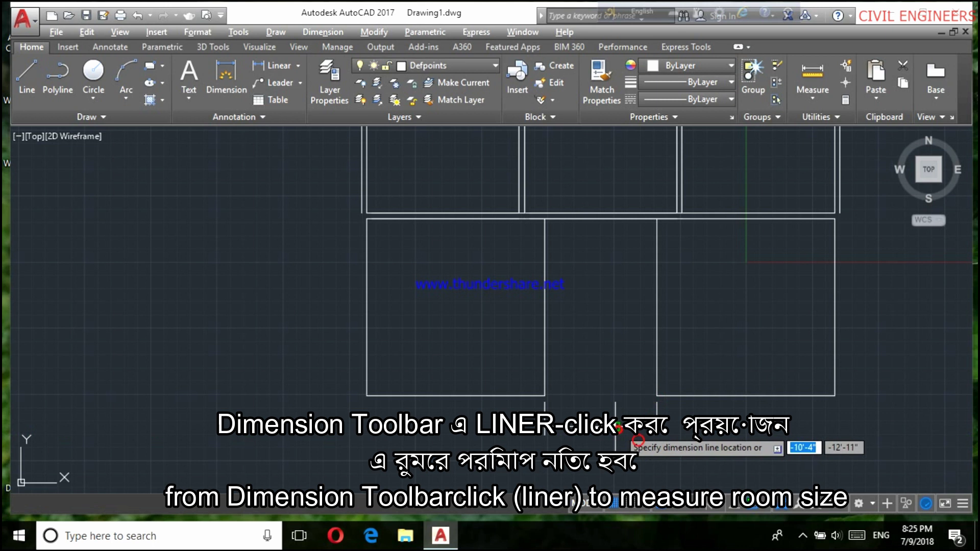
Draw a line closing off the gap between the two lower rooms.
text(o)
key(Return)
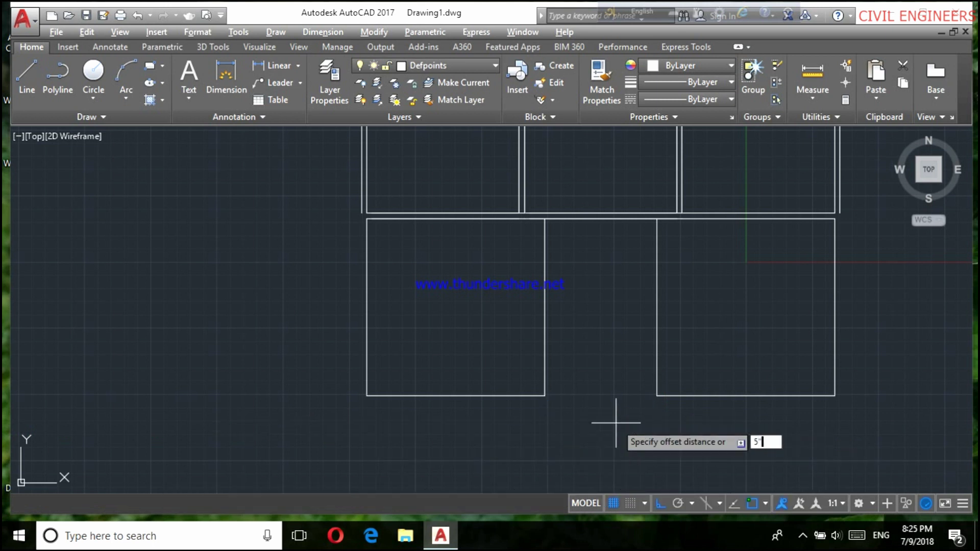
key(Return)
scroll(543, 341, up, 2)
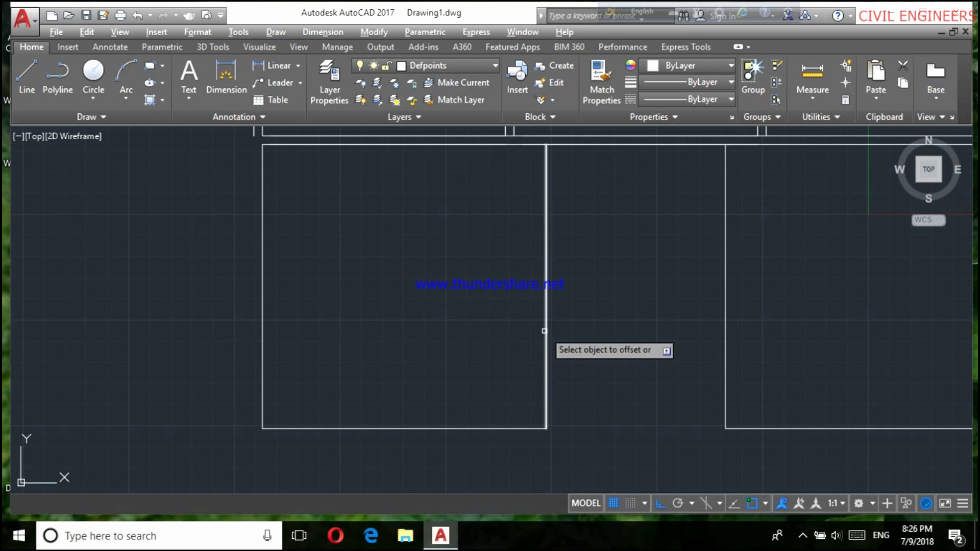
scroll(601, 373, down, 1)
key(Escape)
key(Return)
click(597, 343)
click(699, 343)
key(Return)
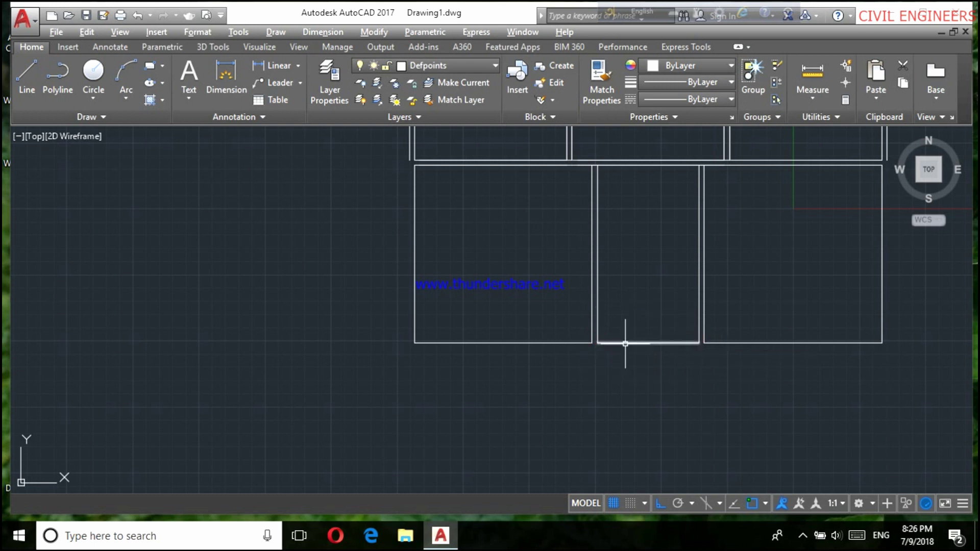
scroll(625, 344, up, 2)
scroll(653, 326, down, 4)
scroll(640, 221, up, 2)
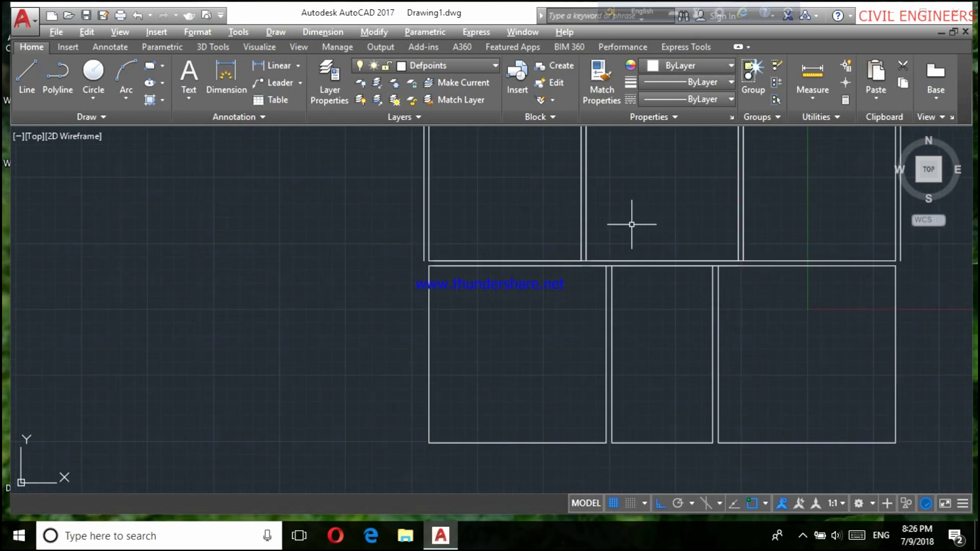
Offset the middle box's bottom edge 4' downward.
text(o)
key(Return)
text(4')
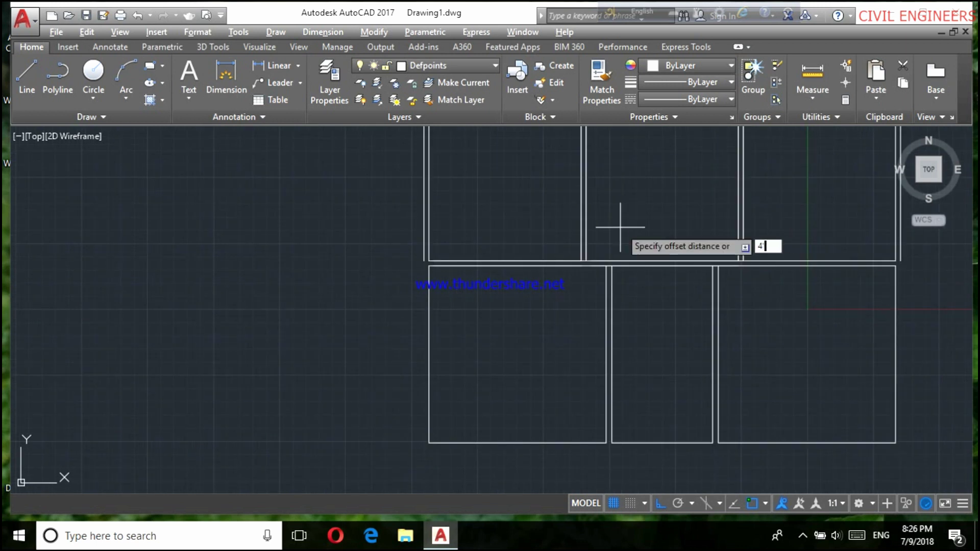
key(Return)
scroll(646, 275, down, 2)
scroll(648, 357, up, 2)
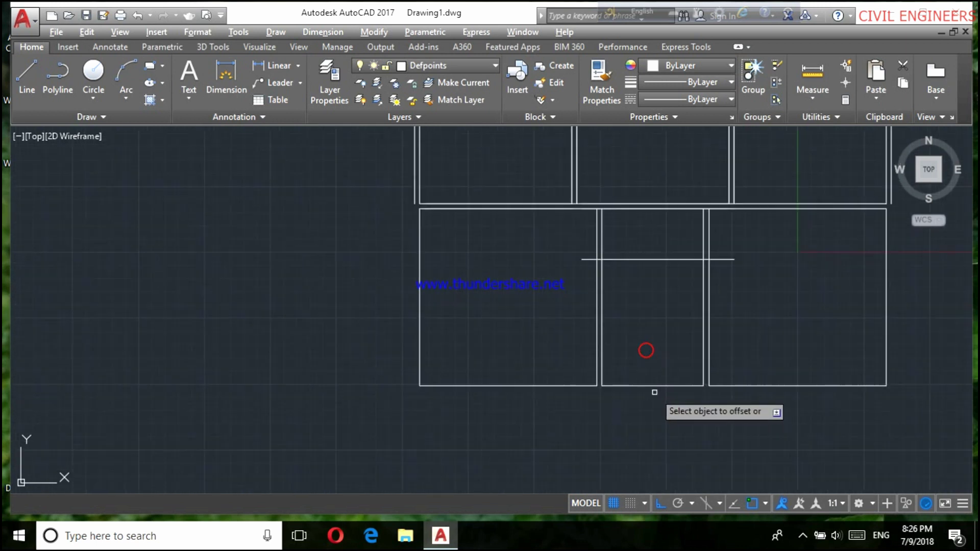
click(654, 387)
click(659, 433)
scroll(659, 431, down, 2)
scroll(633, 388, up, 2)
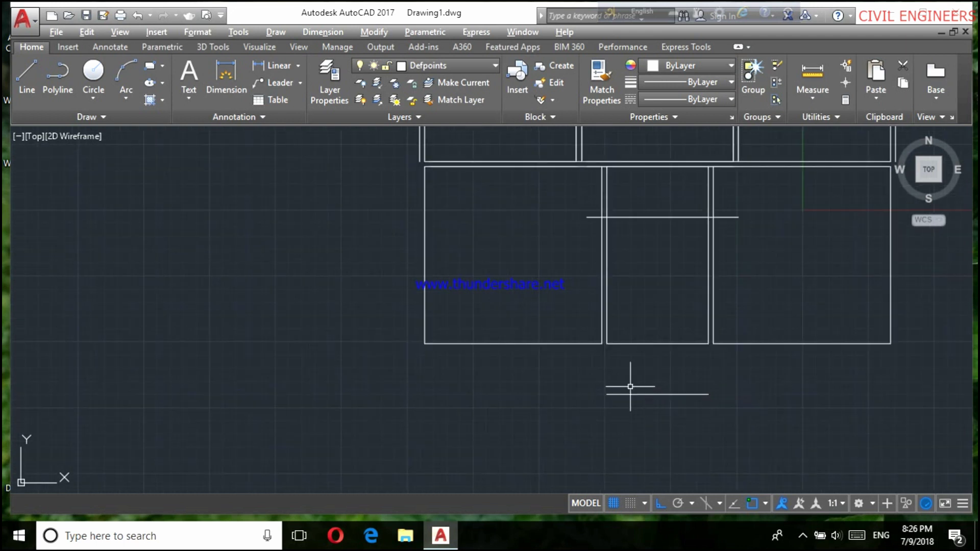
Draw a vertical line from the middle box's left corner down to the new bottom line.
text(l)
key(Return)
scroll(602, 353, up, 2)
click(609, 338)
click(609, 419)
key(Return)
key(Return)
click(770, 338)
Finish the right vertical line and offset the staircase's bottom line 5 outward.
click(770, 420)
key(Return)
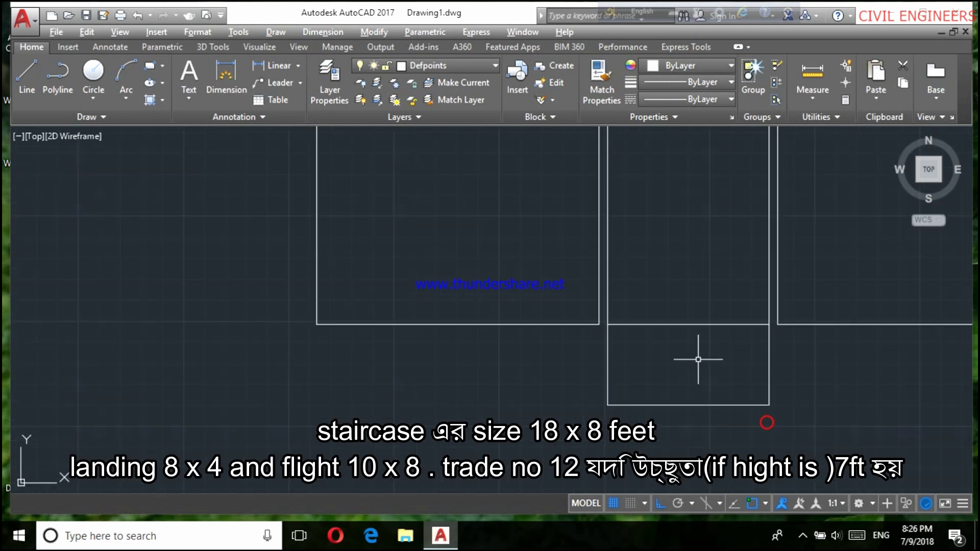
key(Return)
text(5)
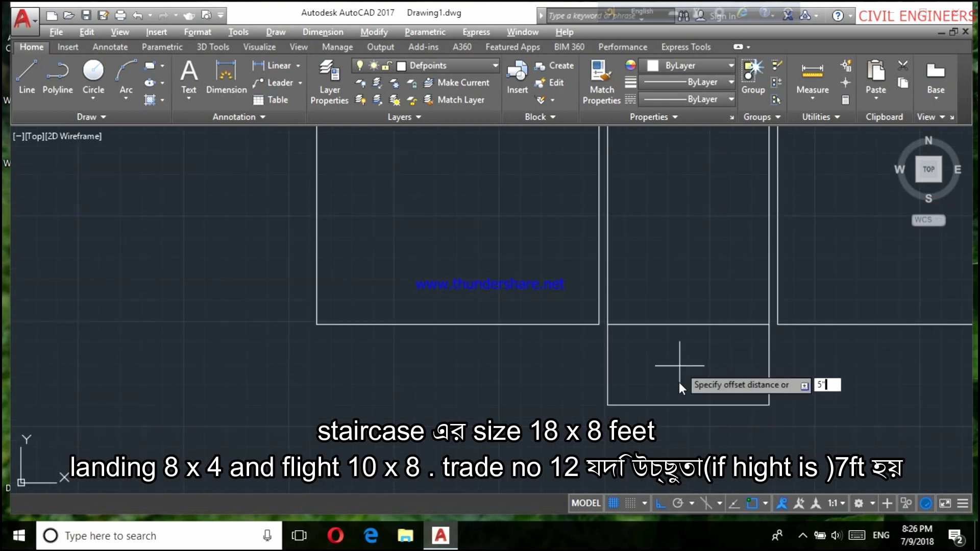
key(Return)
click(689, 406)
click(692, 432)
Offset the staircase's left, right and bottom lines outward as wall lines.
click(552, 343)
click(605, 362)
click(562, 357)
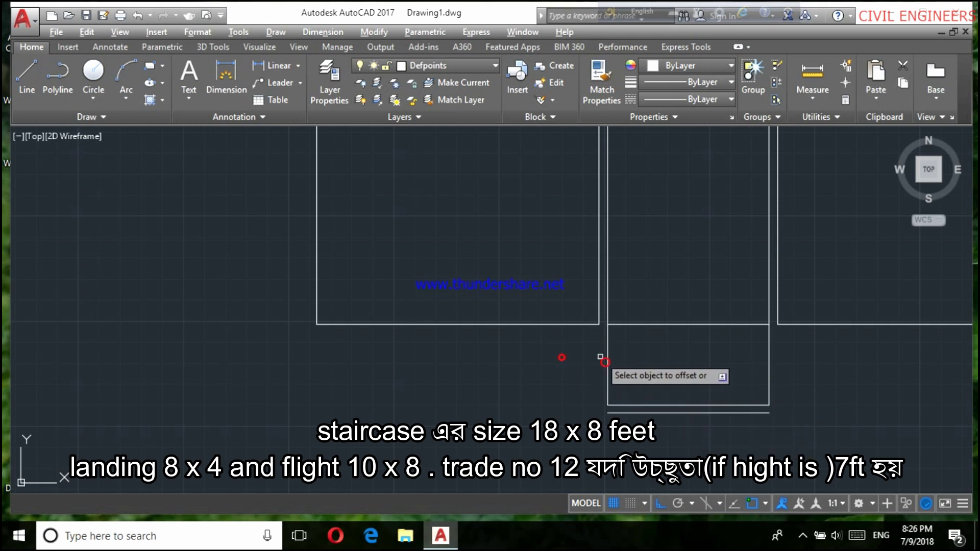
click(561, 357)
click(769, 355)
click(840, 357)
click(417, 324)
click(409, 381)
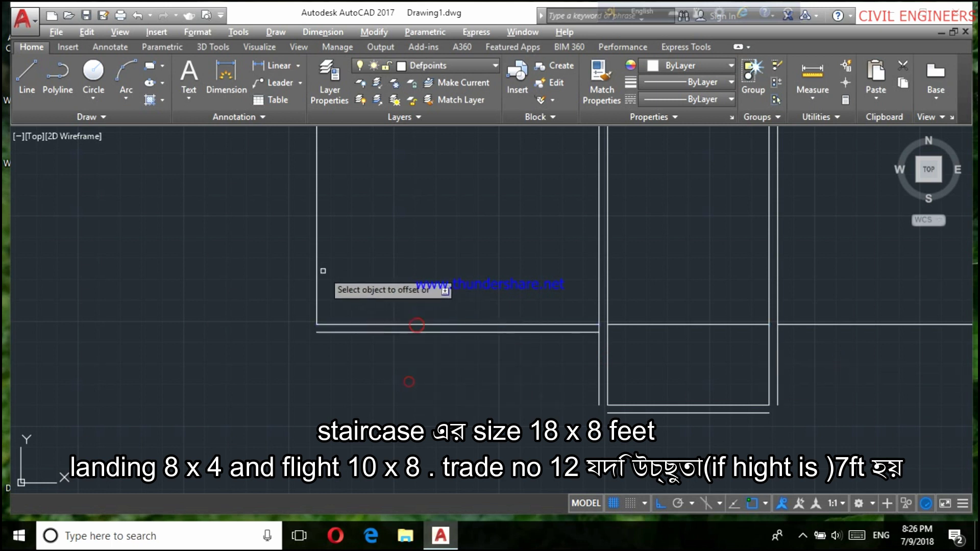
key(Escape)
Start TRIM on the staircase wall lines, then cancel it.
text(tr)
key(Return)
scroll(674, 352, up, 5)
scroll(664, 291, down, 2)
scroll(647, 328, down, 3)
scroll(647, 328, down, 2)
key(Escape)
scroll(637, 302, up, 2)
scroll(620, 299, down, 2)
scroll(626, 330, up, 1)
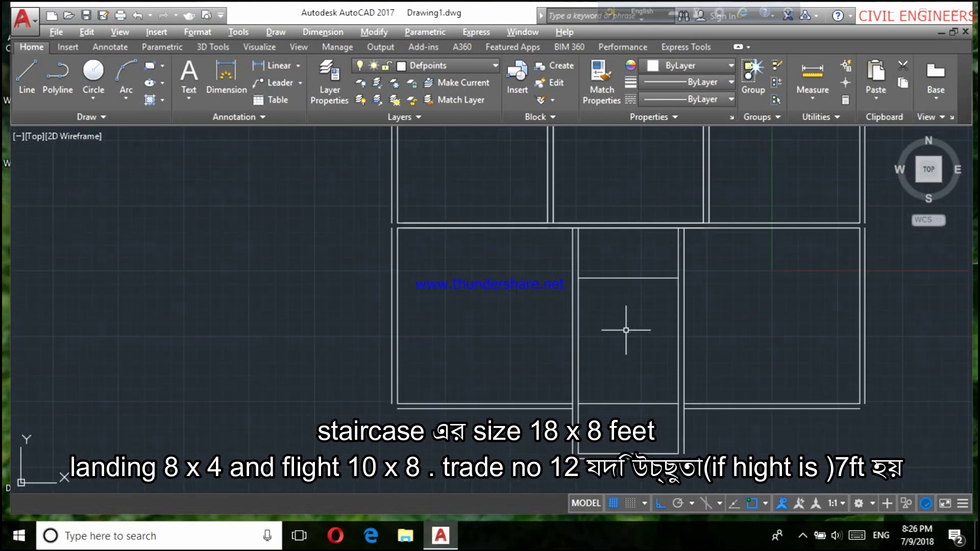
Draw a vertical divider line down the stair centre, from the landing edge to the stair bottom.
text(l)
key(Return)
click(628, 280)
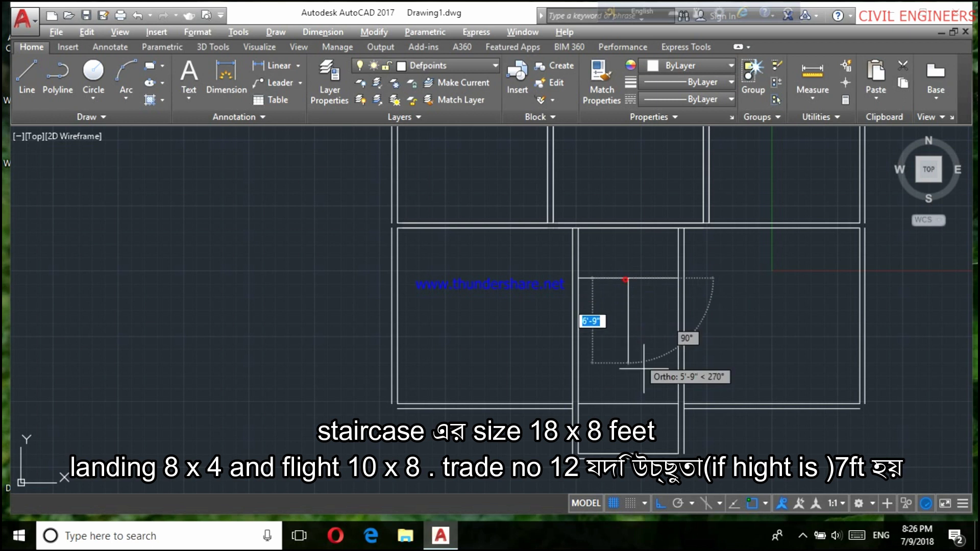
click(627, 403)
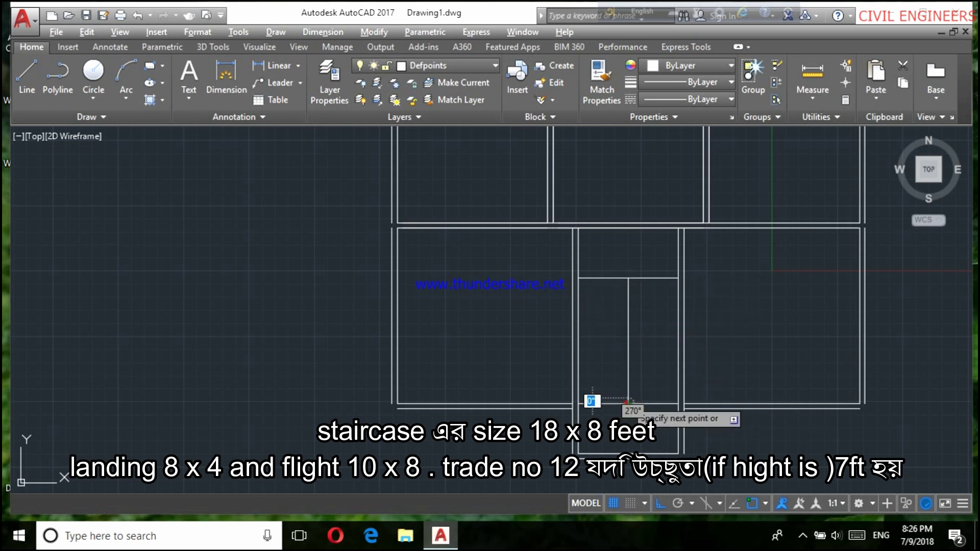
key(Return)
scroll(622, 279, up, 2)
scroll(634, 298, up, 2)
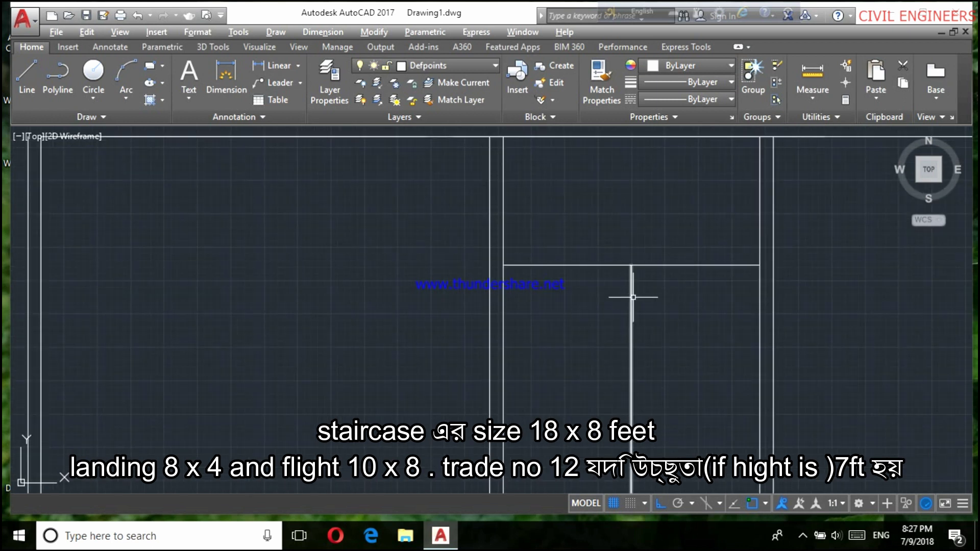
text(o)
Offset the bottom stair line upward by 4 to create the first treads.
key(Return)
text(4)
key(Return)
scroll(614, 301, up, 2)
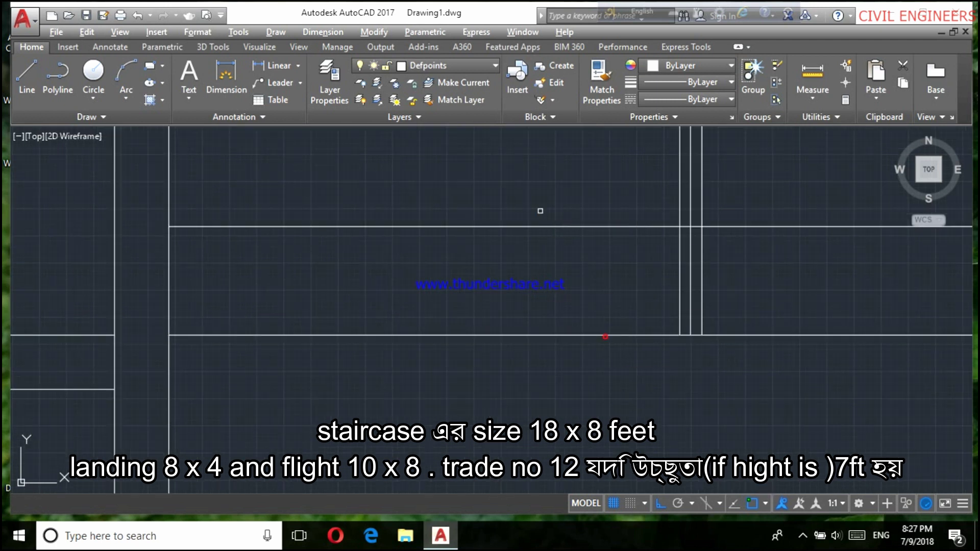
scroll(536, 307, down, 2)
scroll(539, 345, down, 2)
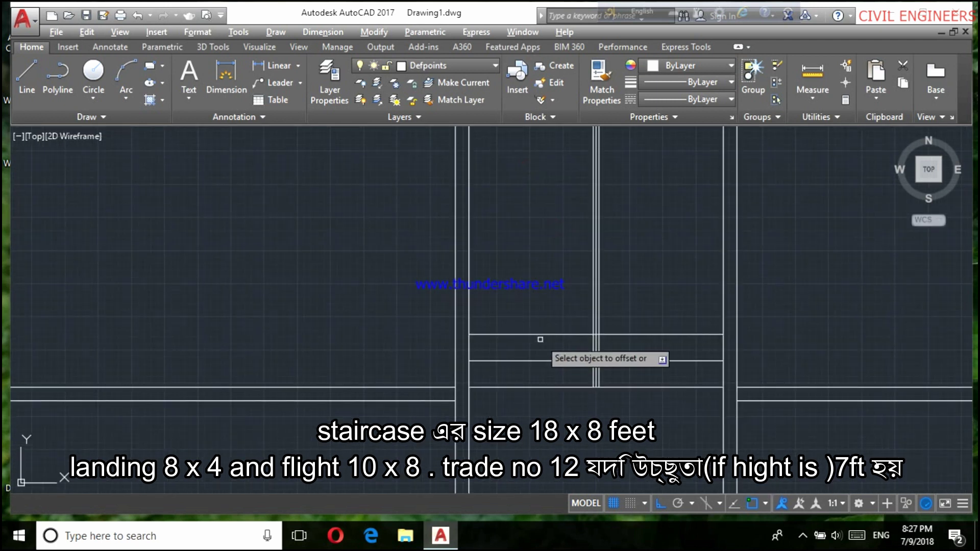
click(544, 334)
click(547, 296)
click(549, 308)
click(549, 276)
Keep offsetting the newest tread by 4 until the flight is filled with treads.
click(549, 267)
click(552, 255)
click(540, 204)
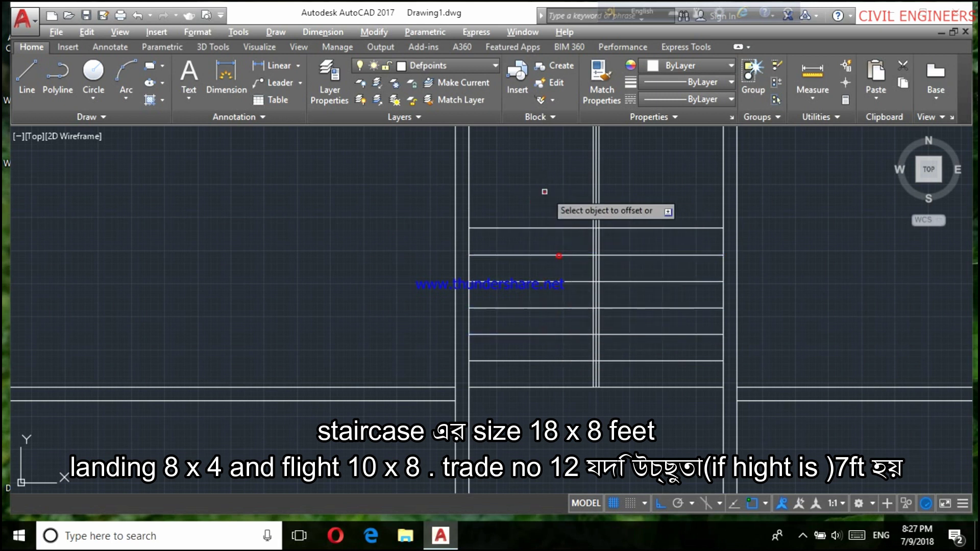
click(557, 229)
click(557, 176)
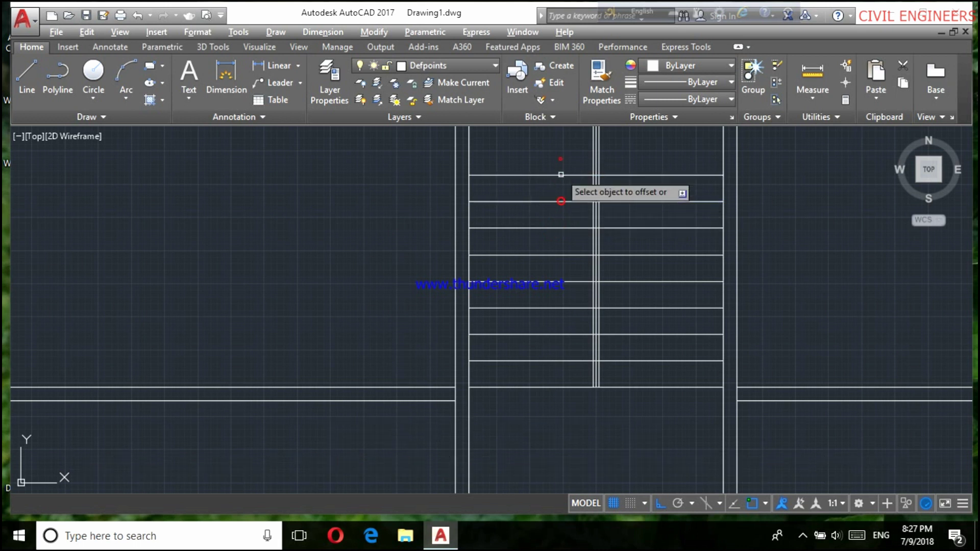
scroll(542, 216, down, 2)
scroll(541, 216, up, 2)
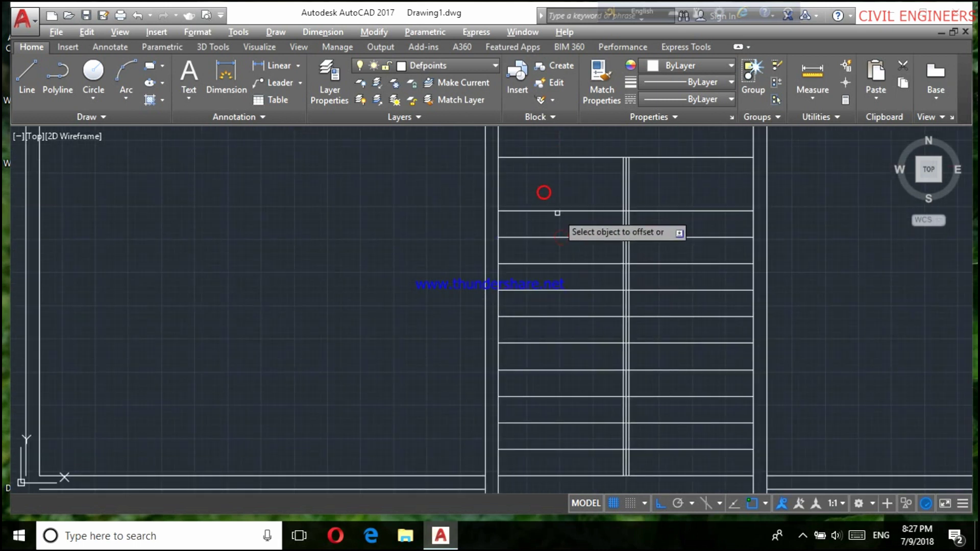
scroll(556, 199, down, 2)
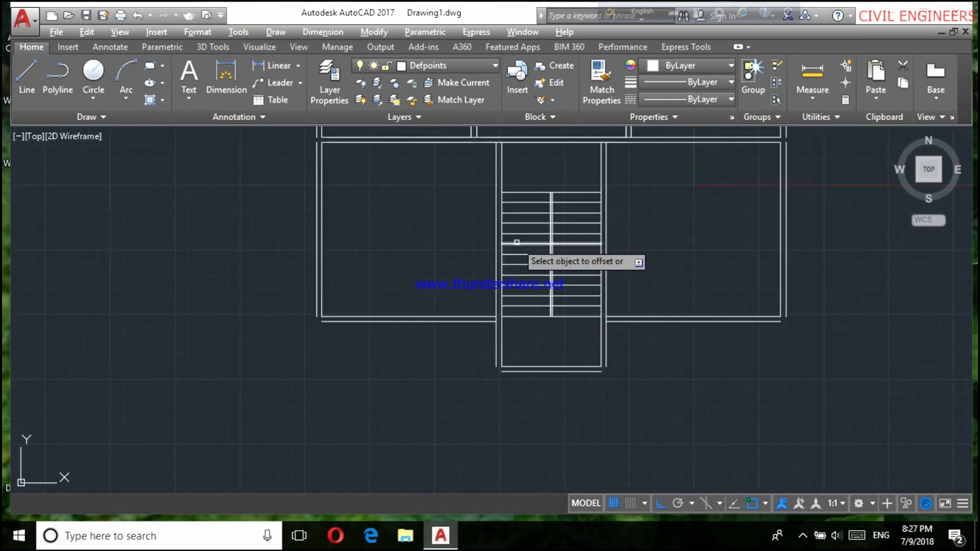
scroll(463, 196, up, 3)
text(fil)
Fillet the top wall lines with the vertical walls to close the upper corners.
click(504, 230)
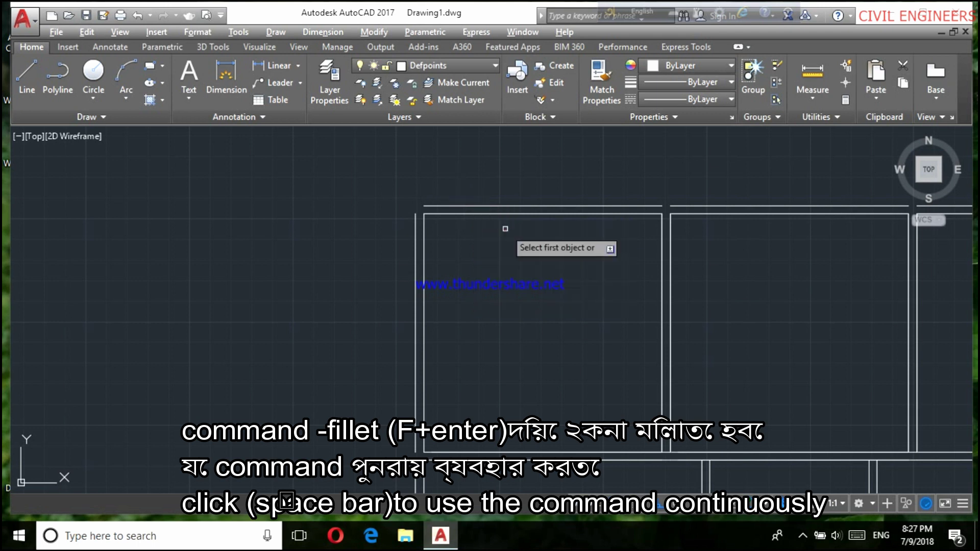
scroll(382, 215, up, 2)
click(451, 205)
scroll(374, 212, down, 2)
scroll(644, 207, up, 3)
click(809, 211)
click(822, 238)
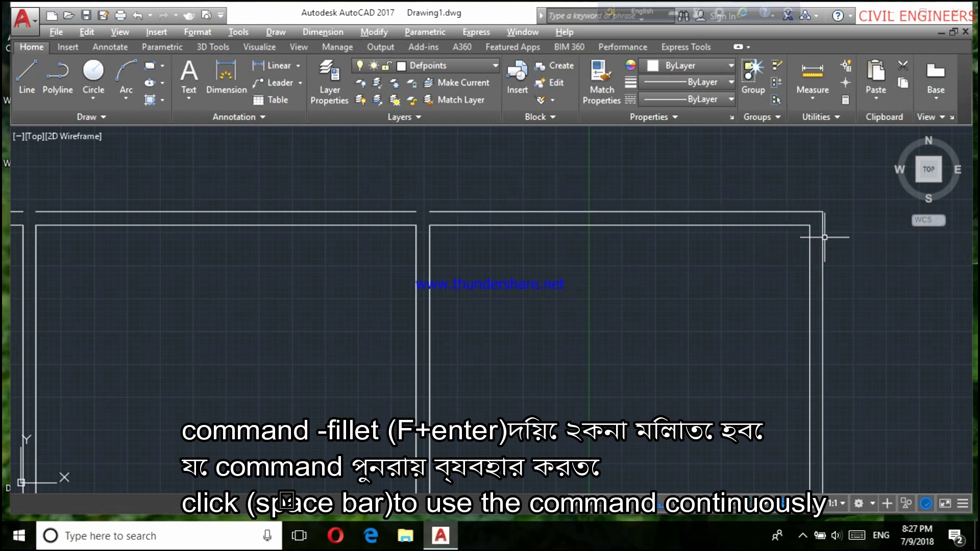
scroll(768, 283, down, 3)
scroll(755, 421, up, 4)
Fillet the bottom wall lines with their meeting walls to close the lower corners.
click(773, 385)
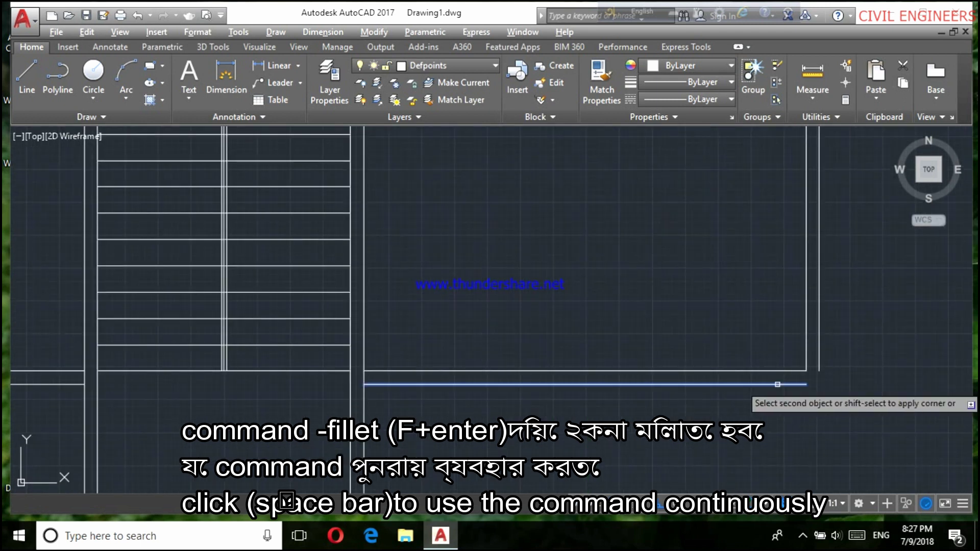
click(818, 355)
scroll(722, 343, down, 4)
scroll(757, 275, up, 3)
scroll(590, 323, down, 3)
scroll(589, 322, up, 5)
scroll(566, 368, up, 2)
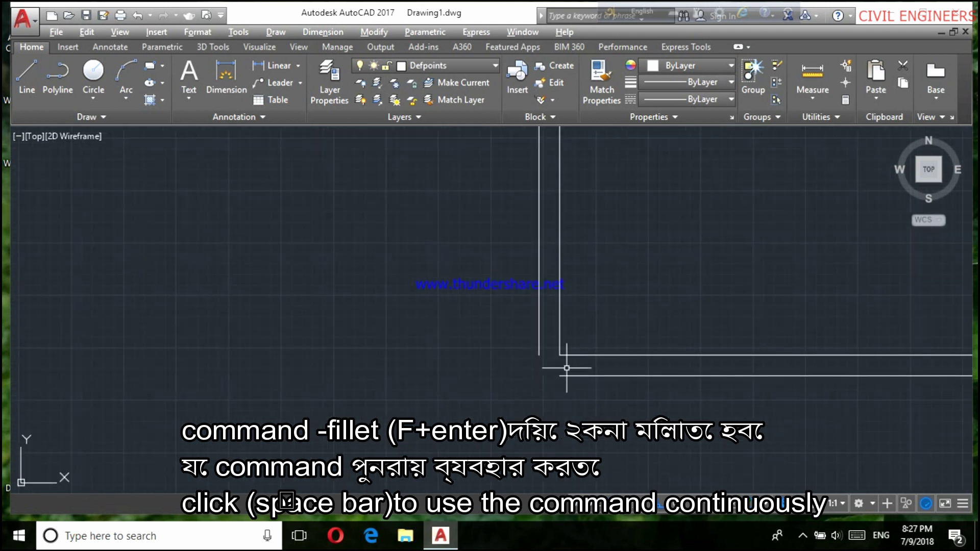
click(567, 374)
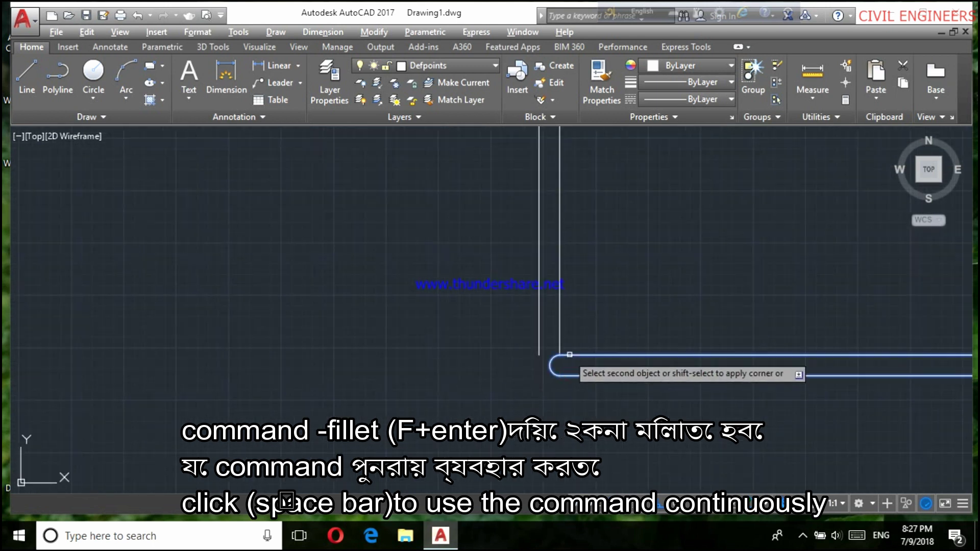
click(540, 358)
scroll(509, 363, down, 5)
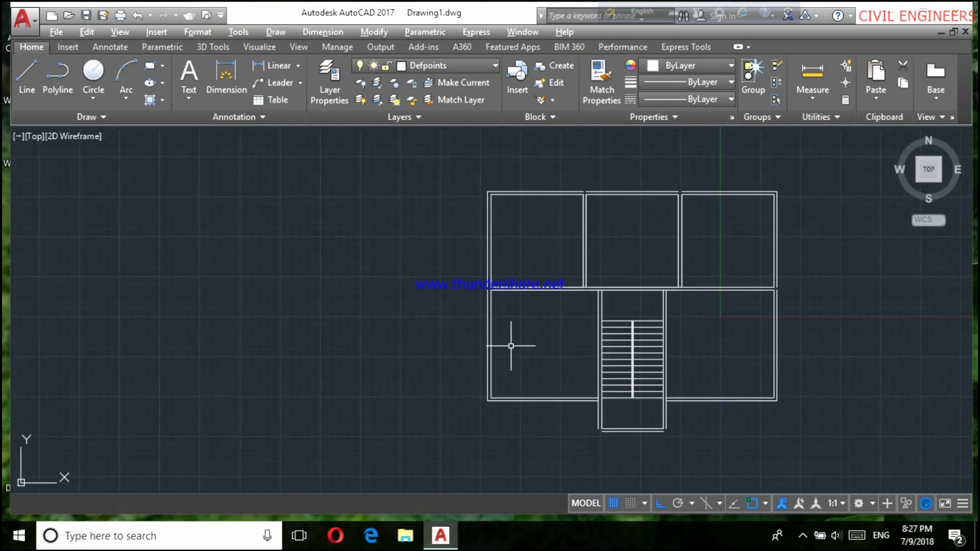
scroll(660, 381, up, 10)
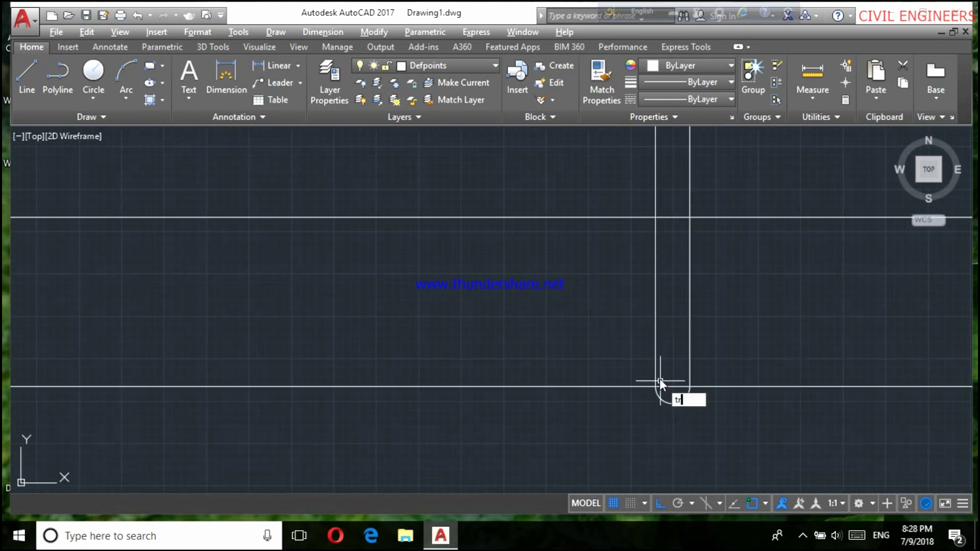
Trim the horizontal wall-line pieces lying between the vertical walls at the first junctions.
text(rim)
key(Return)
click(673, 386)
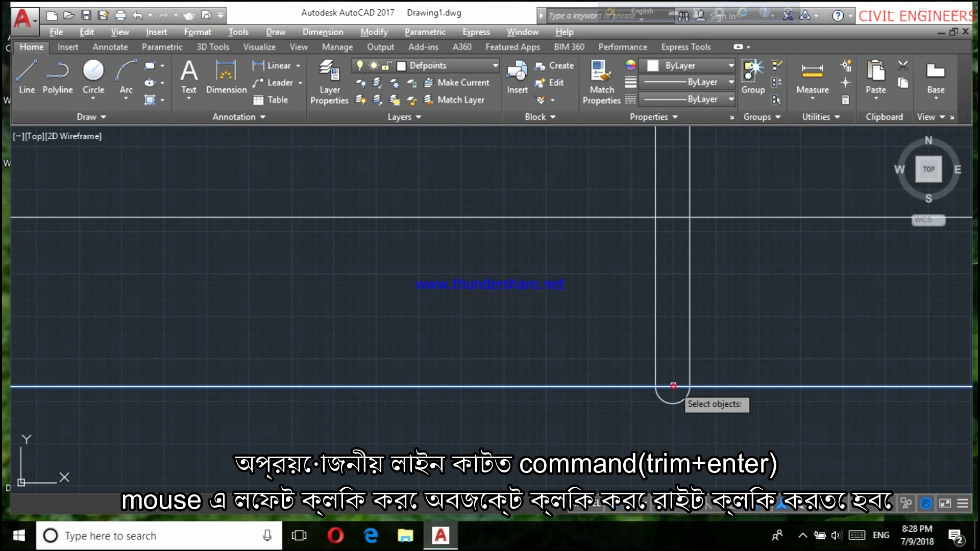
right_click(670, 387)
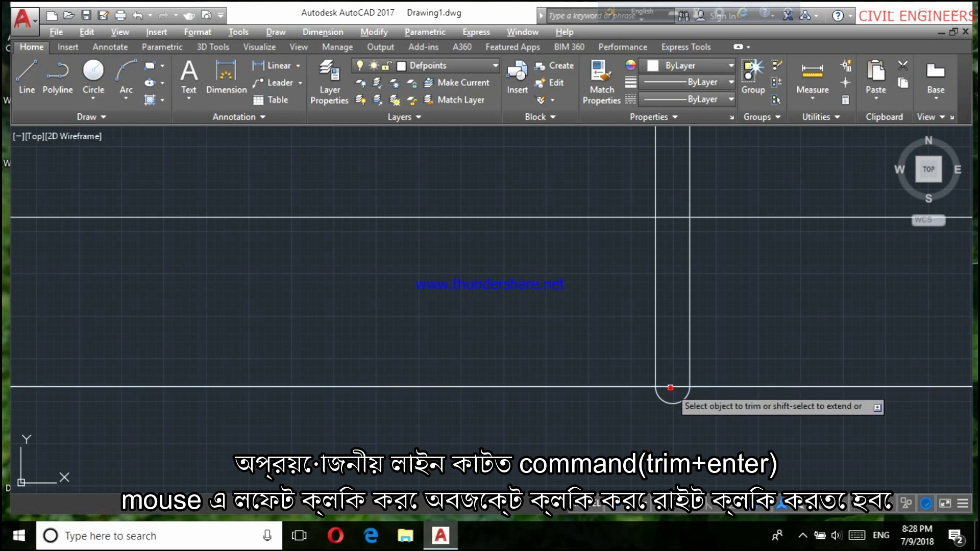
click(670, 387)
key(Return)
key(Return)
click(670, 217)
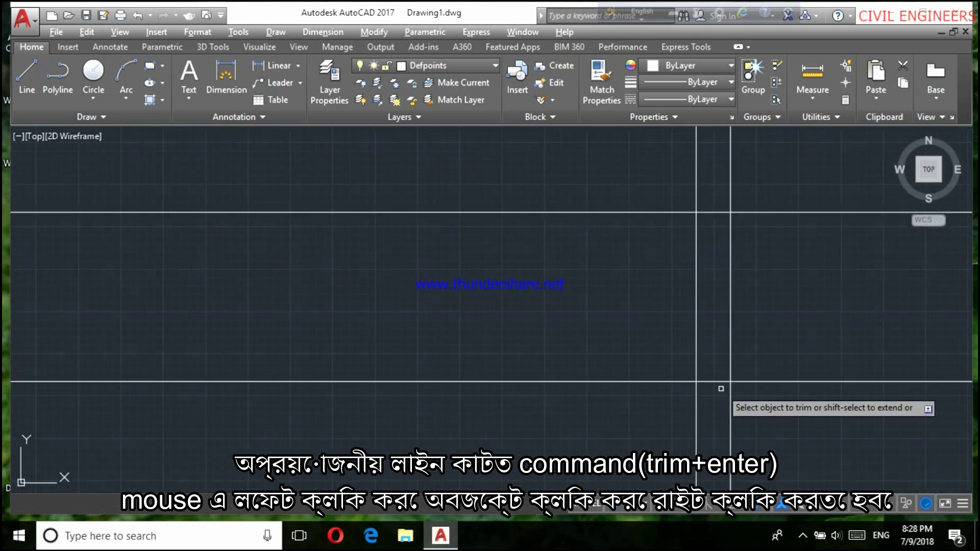
drag(721, 389, 713, 253)
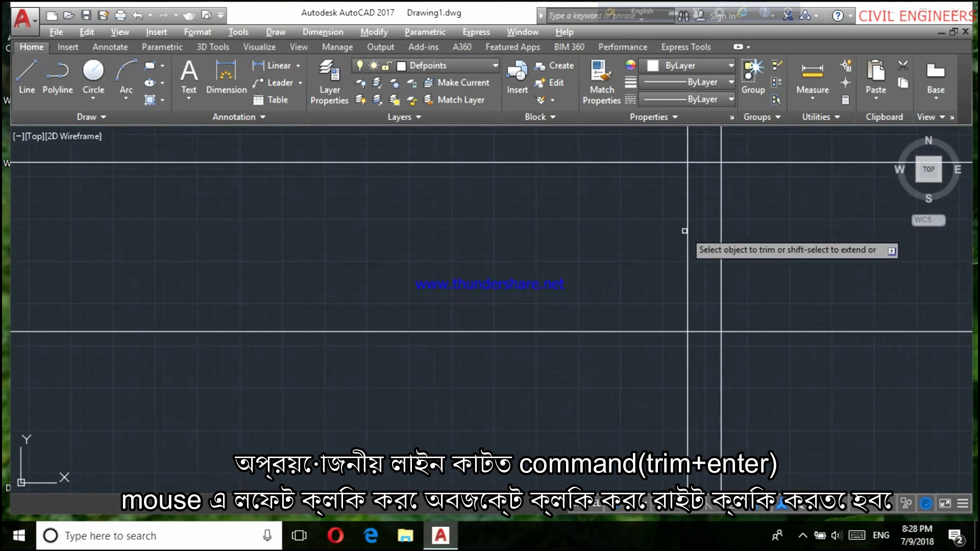
drag(711, 346, 694, 164)
Trim the crossing wall lines inside the remaining interior wall junctions.
mouse_move(697, 193)
middle_down()
mouse_move(703, 215)
mouse_move(681, 322)
middle_up()
drag(686, 309, 688, 269)
click(688, 269)
scroll(684, 306, down, 2)
drag(664, 367, 665, 235)
click(664, 234)
middle_drag(667, 234, 653, 226)
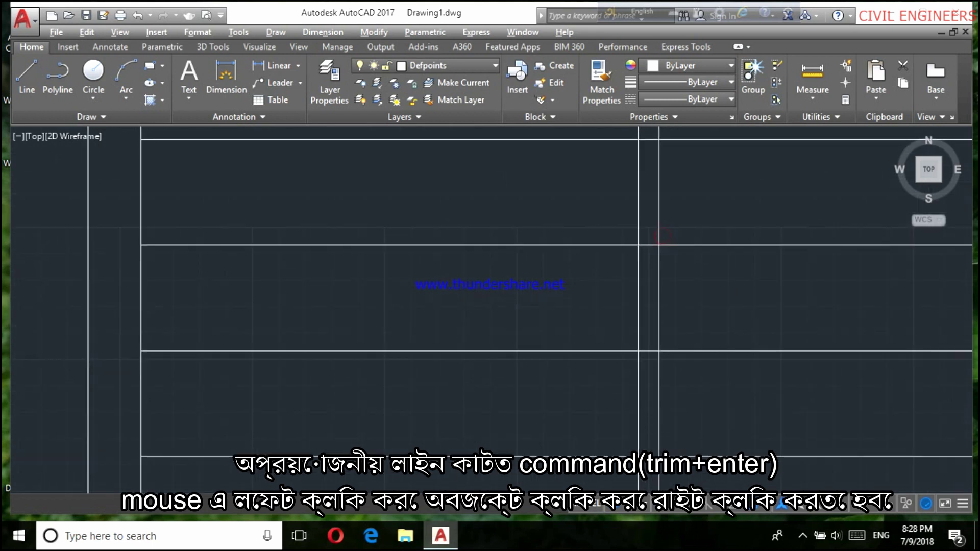
drag(653, 354, 654, 235)
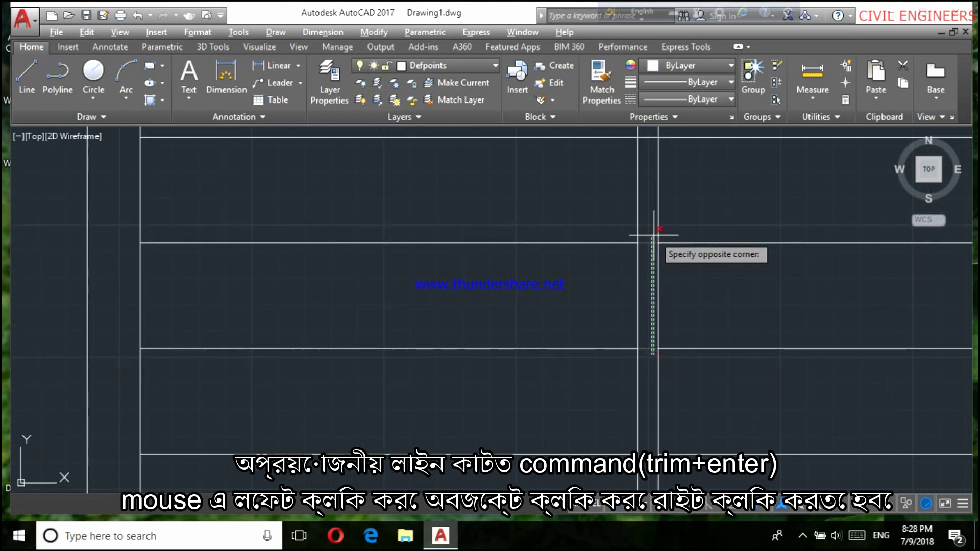
click(646, 228)
middle_drag(644, 350, 641, 343)
click(636, 357)
key(Escape)
Join the broken vertical wall line into one continuous line.
scroll(638, 263, down, 5)
text(join)
key(Return)
scroll(587, 306, up, 3)
click(588, 305)
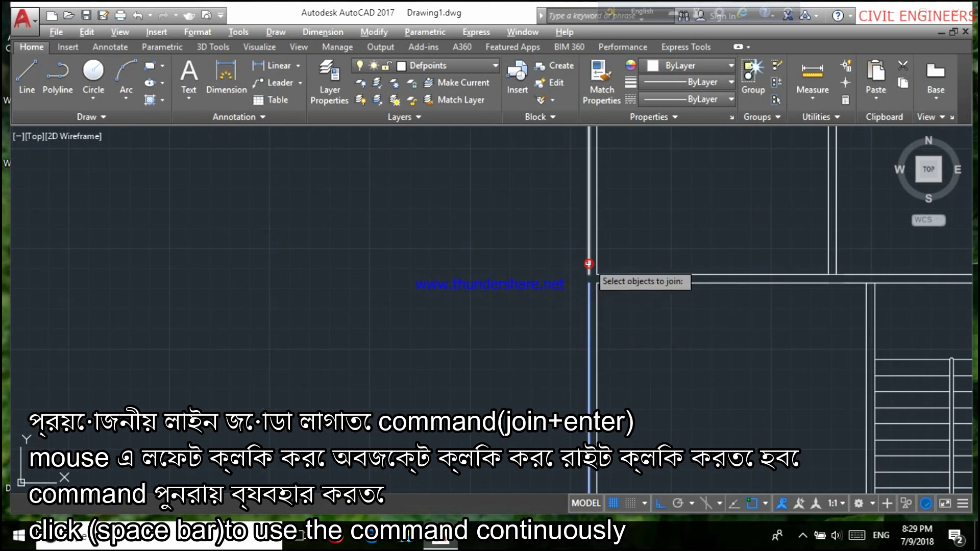
right_click(589, 256)
scroll(587, 253, down, 3)
scroll(587, 245, down, 2)
scroll(744, 219, up, 4)
mouse_move(744, 219)
middle_down()
mouse_move(638, 245)
mouse_move(630, 282)
middle_up()
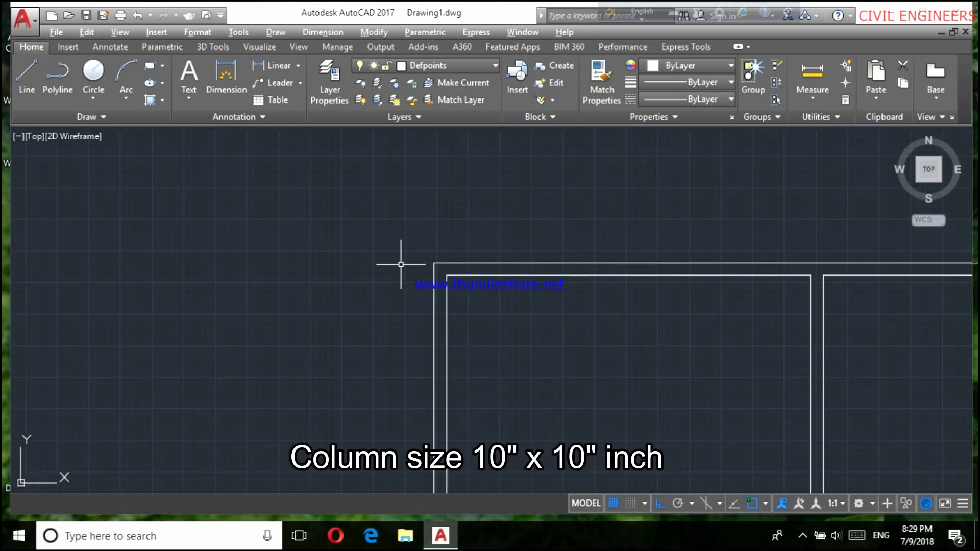
Draw a 10" × 10" column square with LINE, starting at the top-left wall corner.
text(l)
key(Return)
click(434, 266)
text(10")
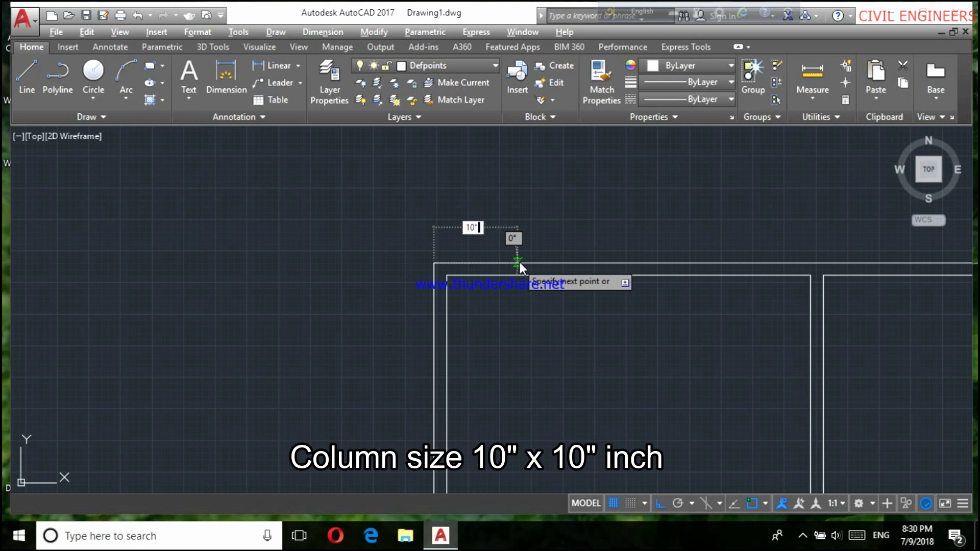
key(Return)
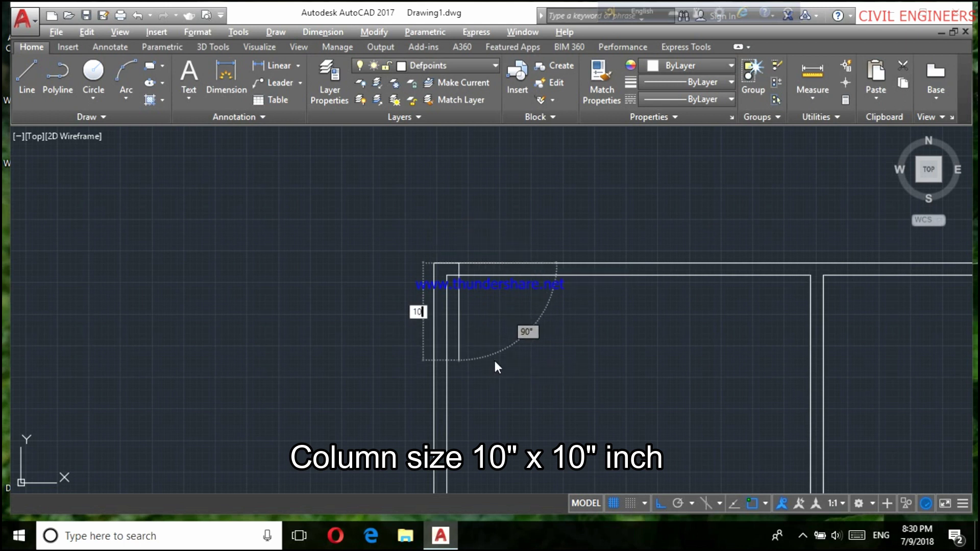
key(Return)
key(Return)
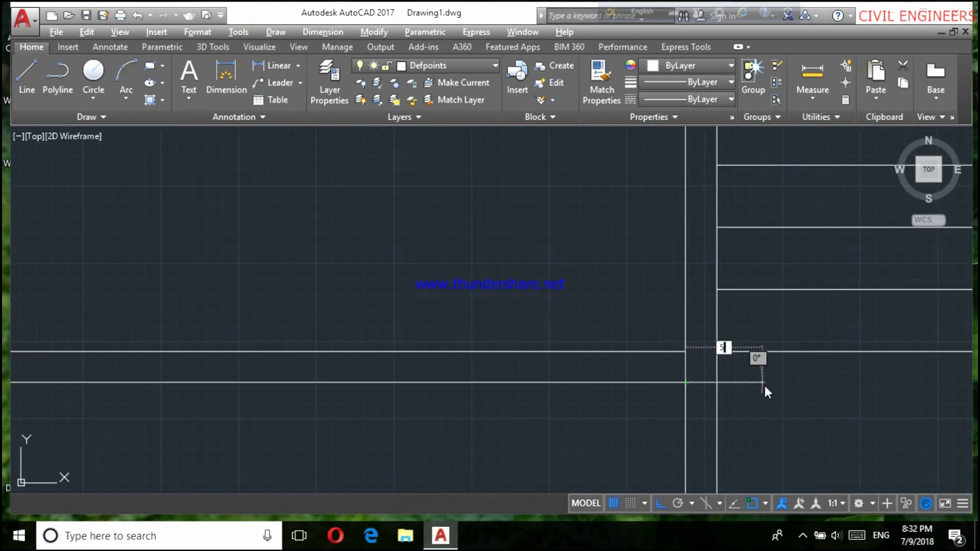
key(BackSpace)
text(10)
key(Return)
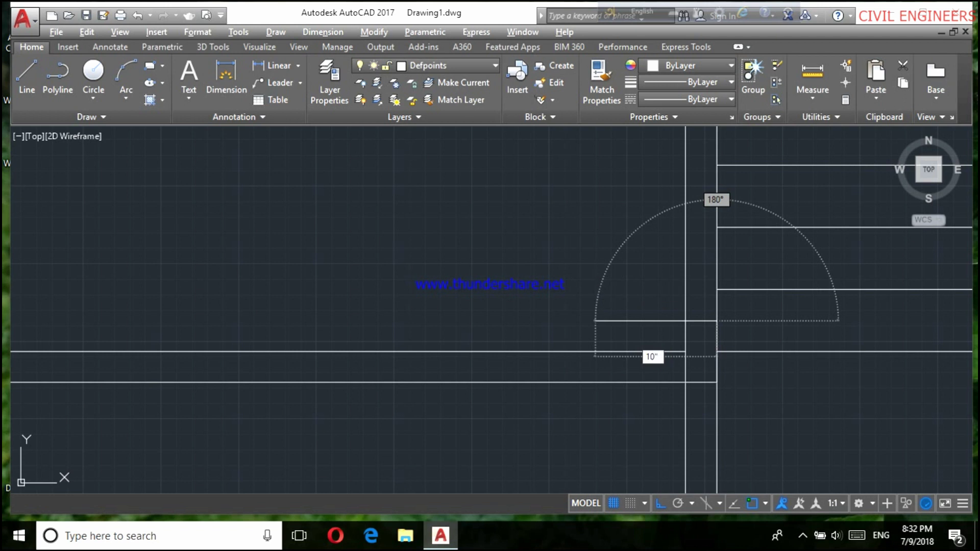
key(Return)
text(0)
key(Return)
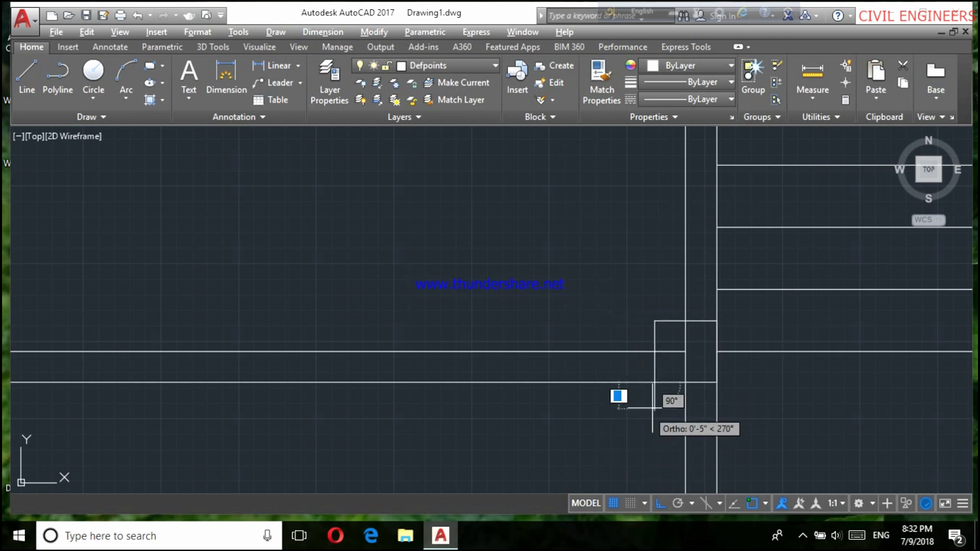
Close off the current column square and end the line.
click(717, 383)
key(Return)
scroll(717, 383, down, 3)
scroll(740, 368, up, 1)
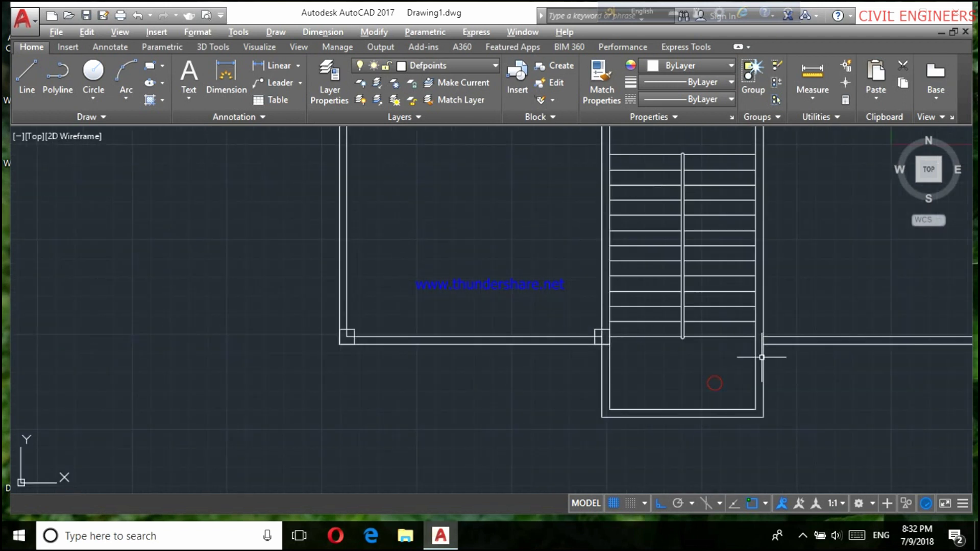
scroll(776, 347, up, 2)
Draw another 10-inch column square starting at the right wall endpoint.
key(Return)
click(777, 335)
text(5')
key(Return)
text(10)
key(Return)
text(10)
key(Return)
text(10)
key(Return)
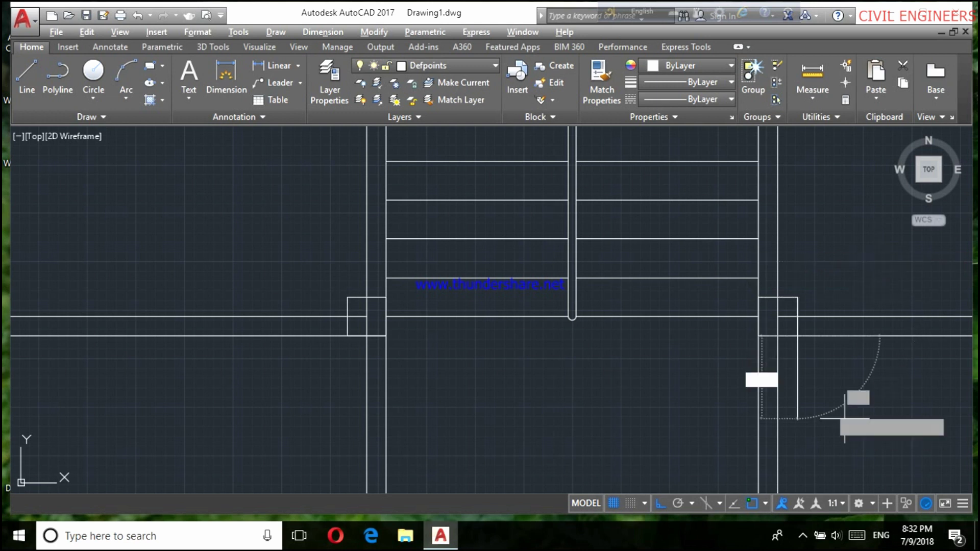
click(759, 336)
key(Return)
Trim the wall lines running through the first column using the column edges as cutting edges.
scroll(759, 336, up, 2)
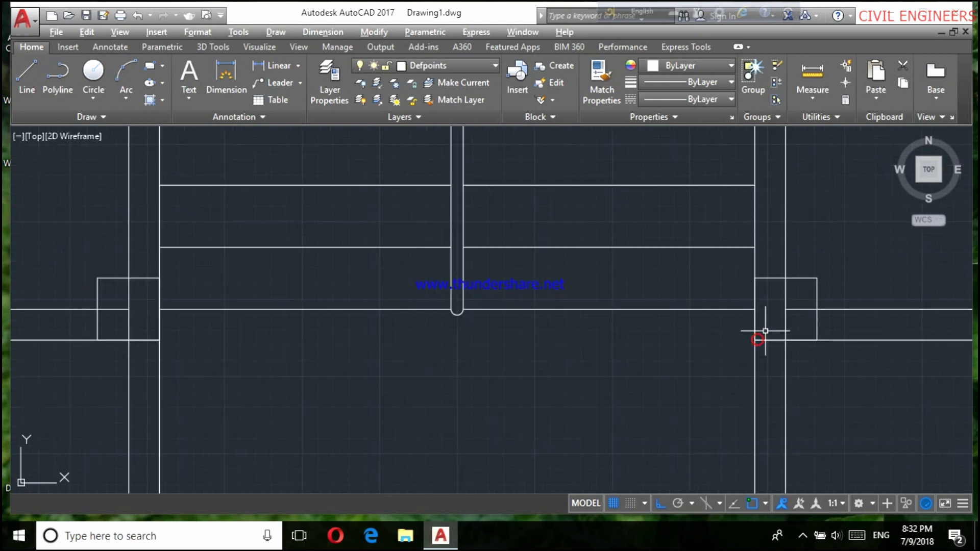
text(trim)
key(Return)
click(812, 316)
click(783, 308)
key(Return)
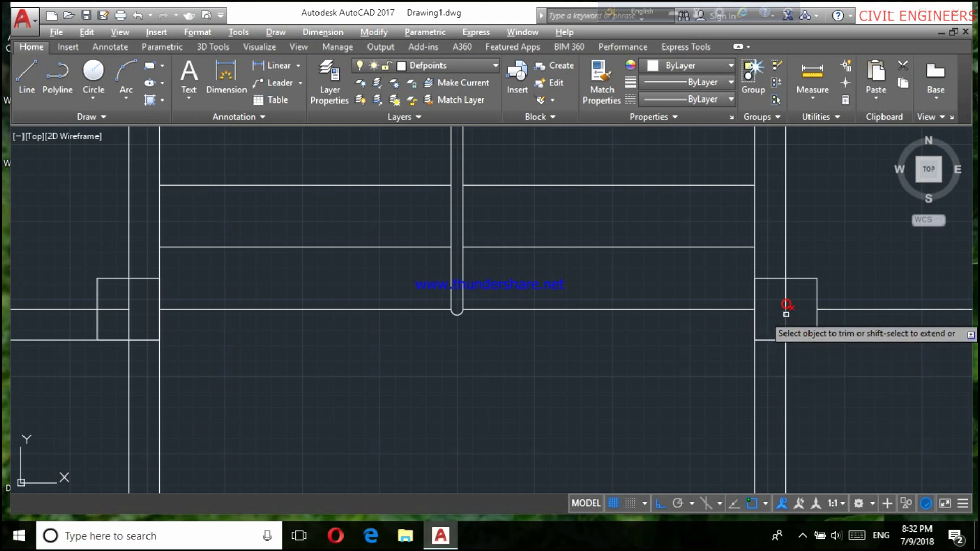
scroll(784, 303, down, 3)
scroll(784, 302, down, 1)
scroll(649, 322, up, 2)
scroll(687, 320, up, 2)
click(690, 321)
click(617, 232)
Trim the wall lines inside the remaining column squares.
scroll(667, 306, down, 2)
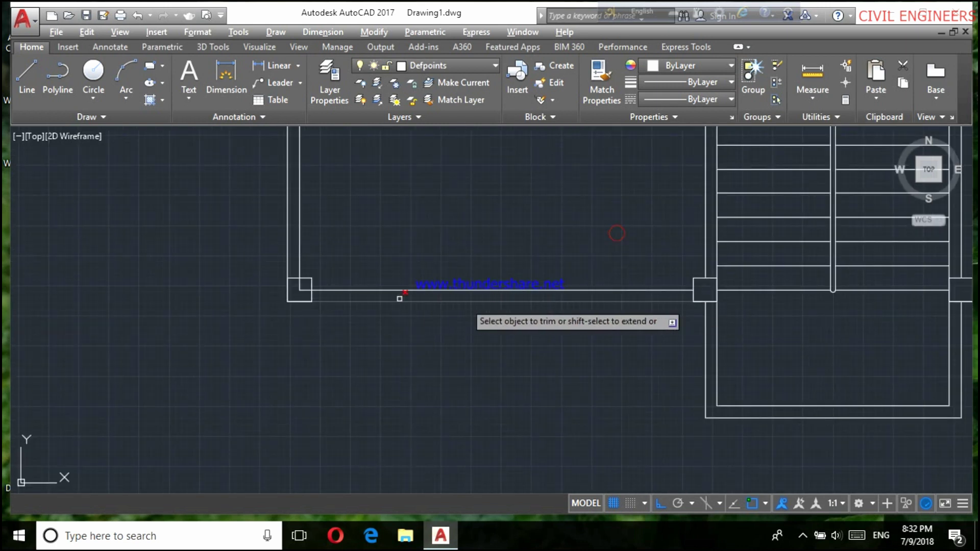
scroll(306, 291, up, 3)
mouse_move(340, 286)
middle_down()
mouse_move(360, 307)
mouse_move(429, 254)
middle_up()
click(508, 406)
click(441, 308)
middle_drag(521, 258, 523, 461)
mouse_move(440, 308)
middle_down()
mouse_move(549, 330)
mouse_move(523, 249)
middle_up()
scroll(586, 311, down, 2)
scroll(472, 280, up, 1)
scroll(472, 279, up, 3)
scroll(617, 227, down, 4)
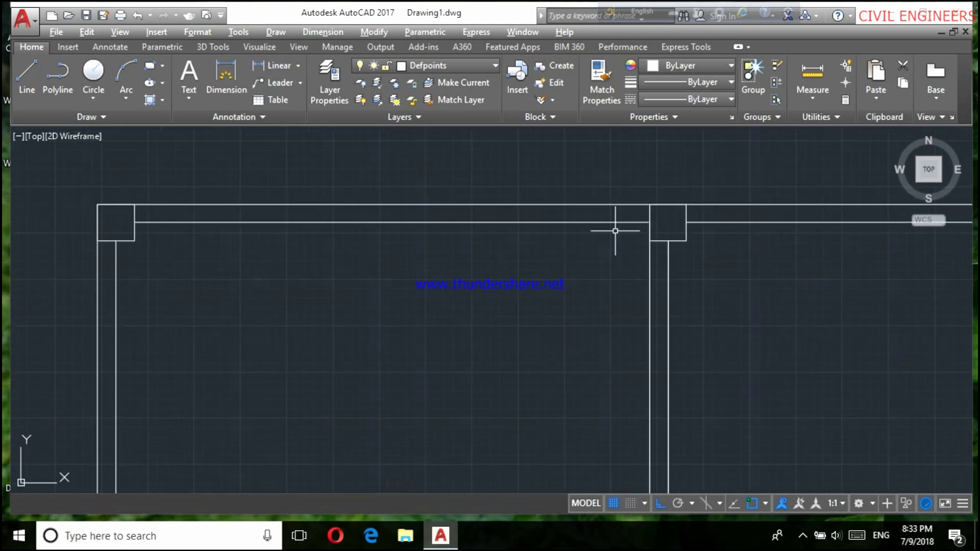
scroll(614, 226, down, 3)
scroll(639, 266, up, 1)
Set the 'window' layer as current in the Layer Properties Manager.
scroll(629, 256, down, 1)
scroll(632, 299, up, 2)
middle_drag(632, 300, 639, 315)
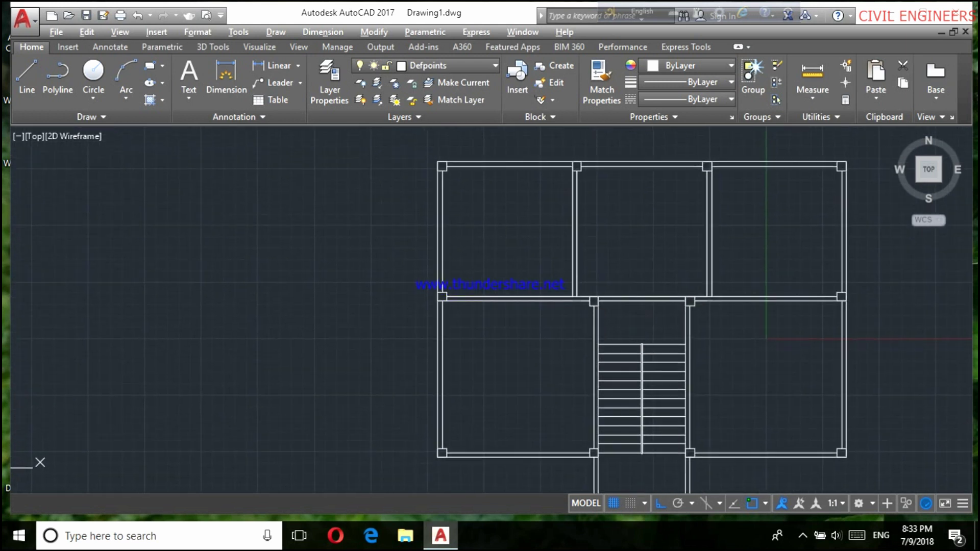
click(336, 98)
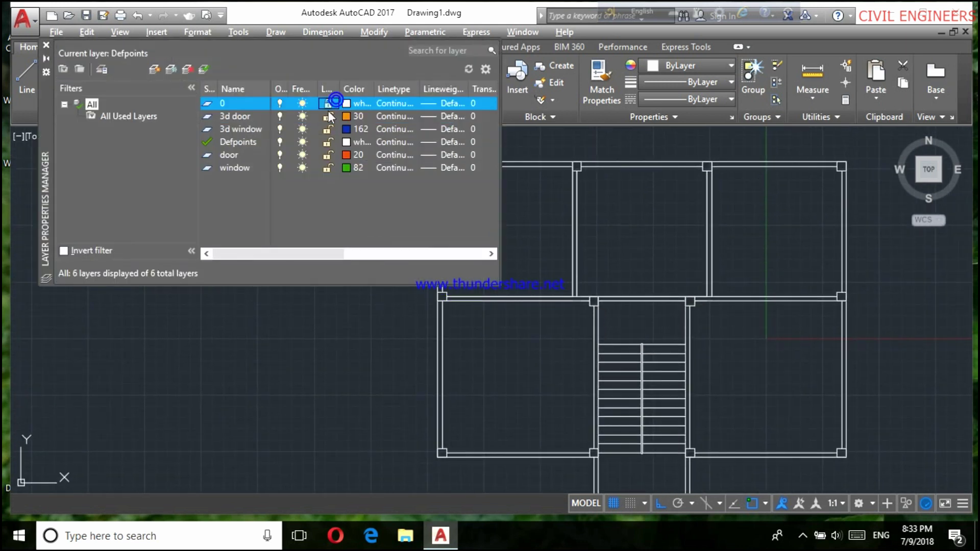
double_click(208, 168)
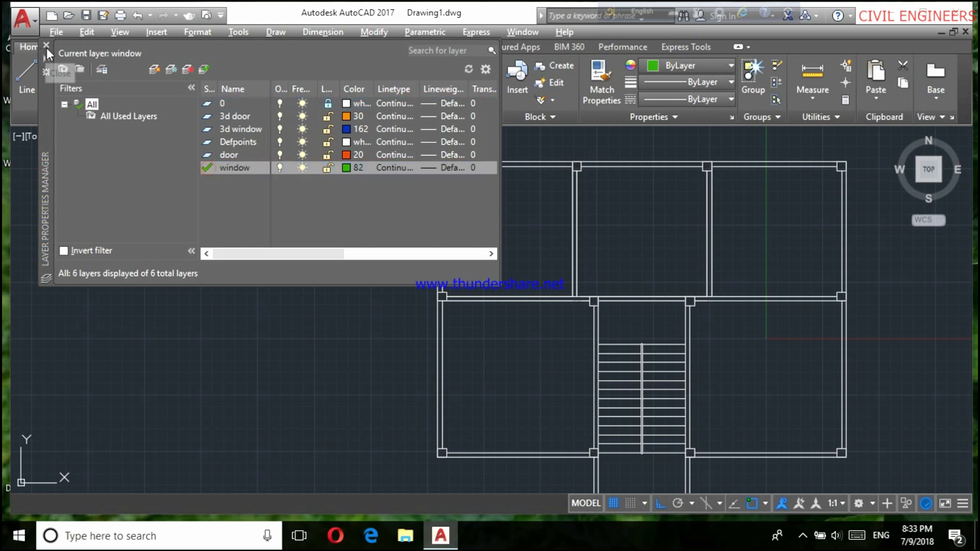
click(46, 46)
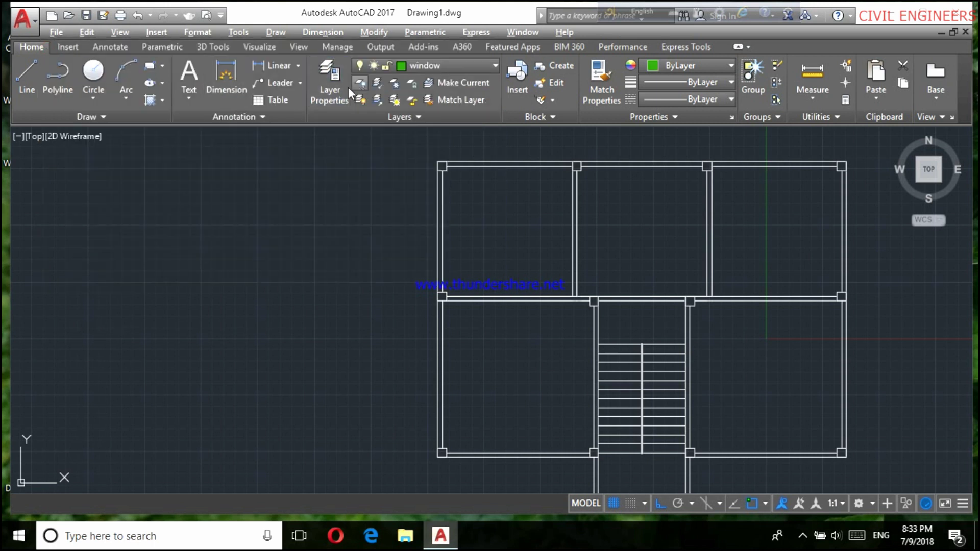
Unlock layer 0 in the Layer Properties Manager.
click(329, 94)
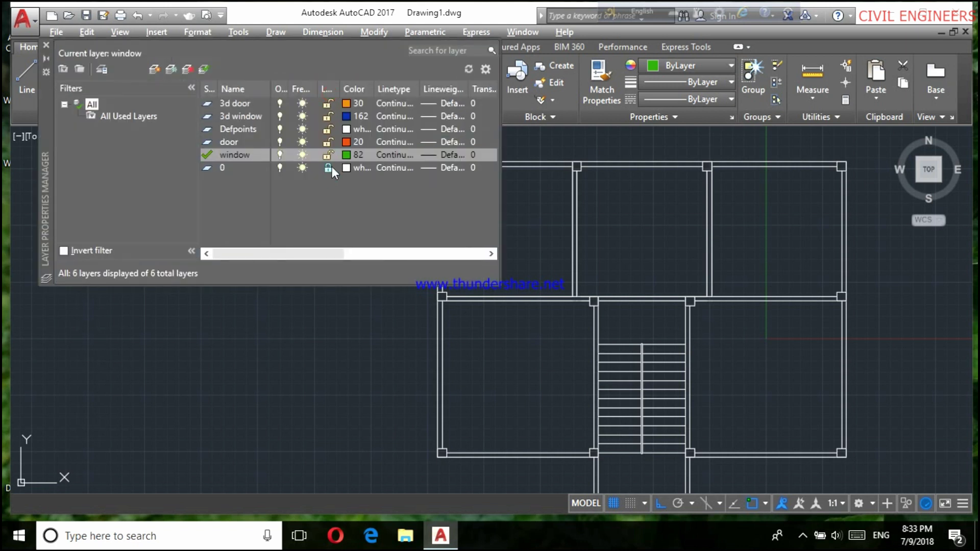
click(328, 168)
click(328, 168)
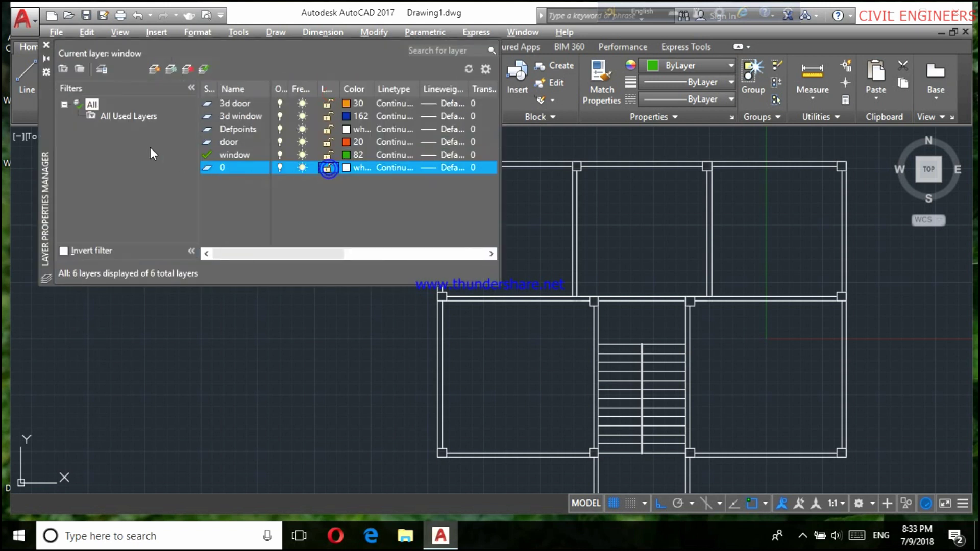
click(46, 45)
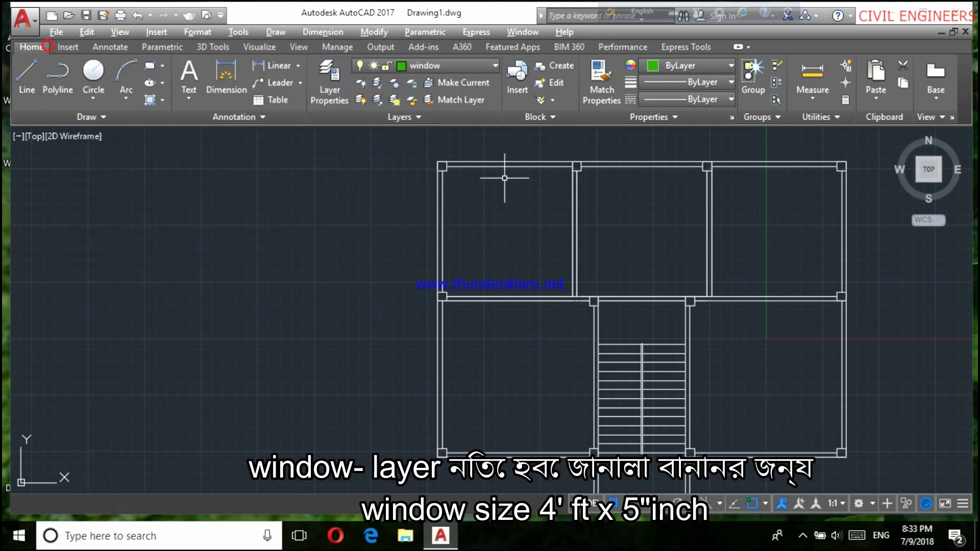
Draw the window outline on the top-left room's top wall with 2', 5" and 4' segments.
scroll(525, 148, up, 2)
scroll(520, 152, up, 2)
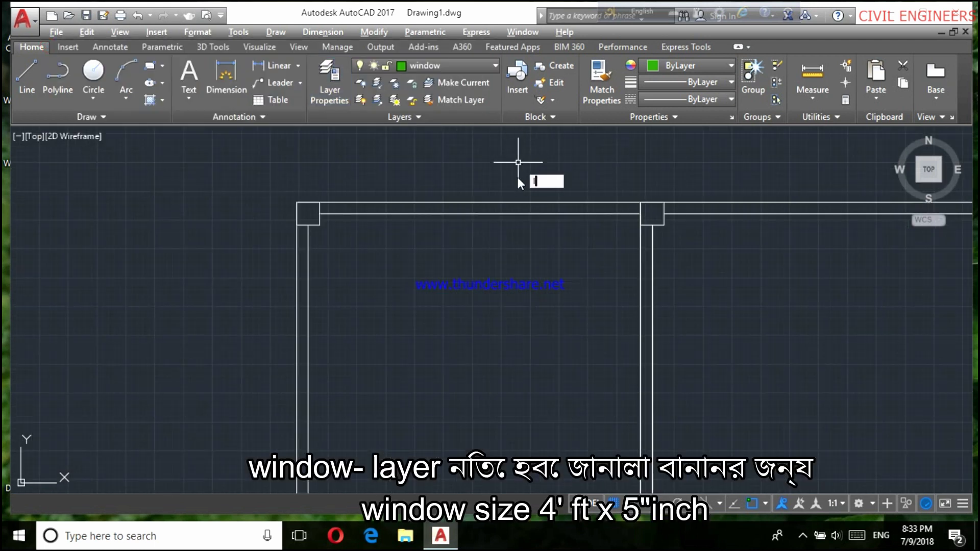
key(Return)
scroll(518, 169, down, 2)
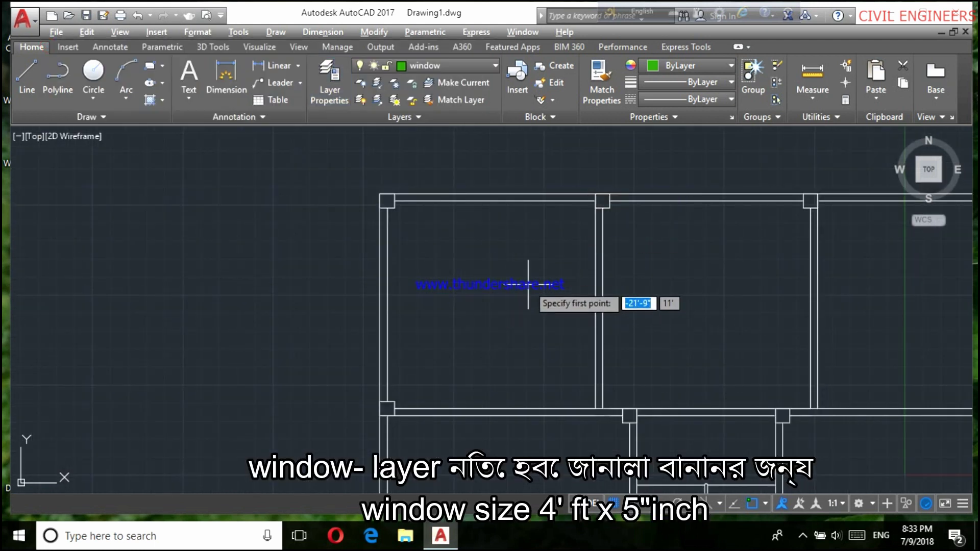
click(492, 203)
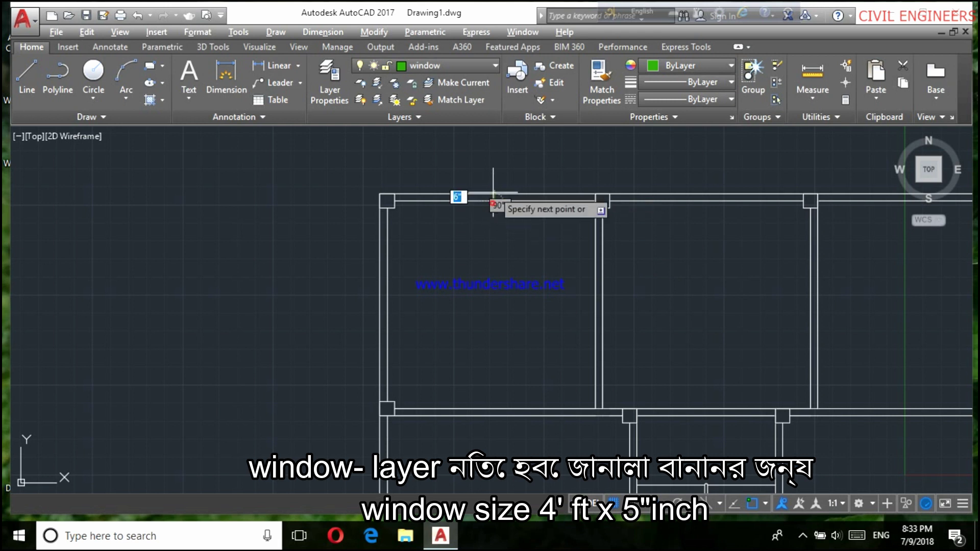
scroll(493, 194, up, 2)
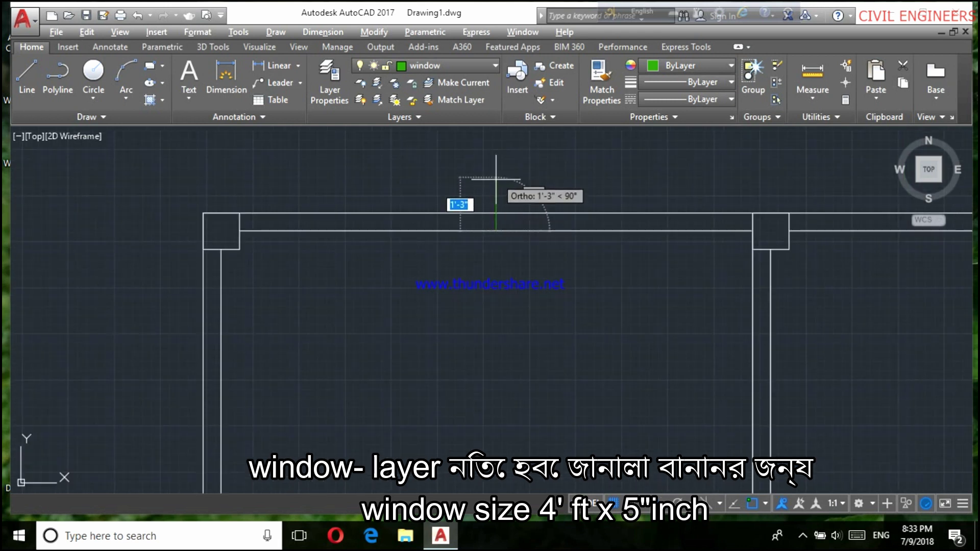
text(2')
key(Return)
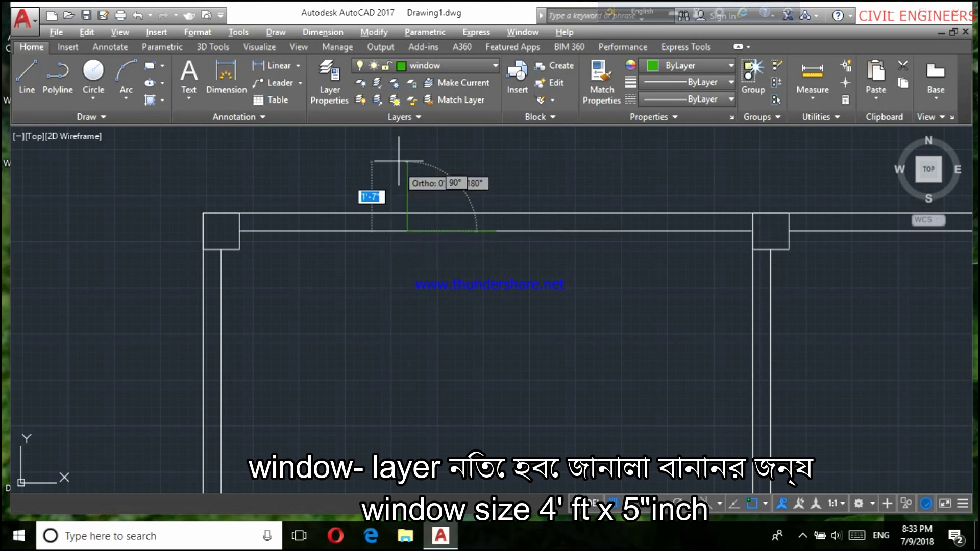
text(5)
key(Return)
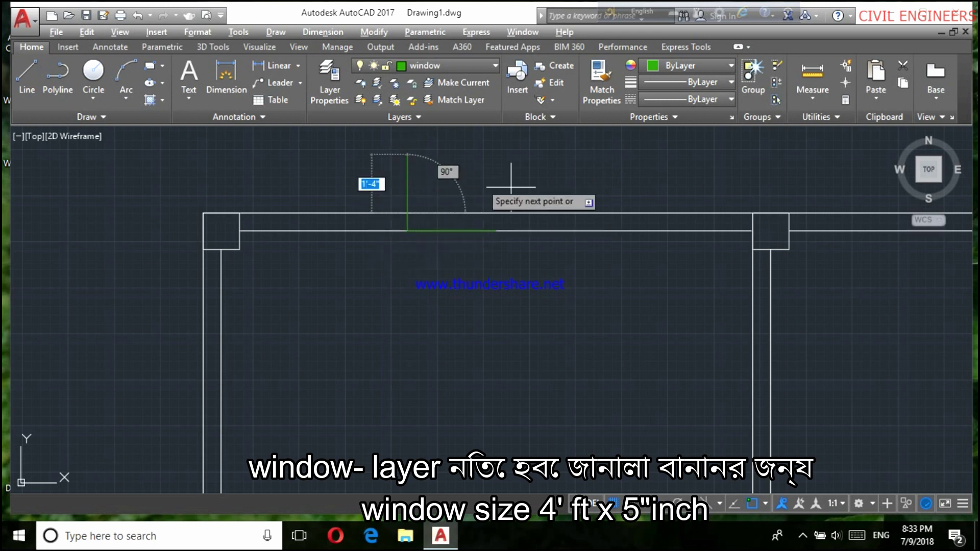
text(4')
key(Return)
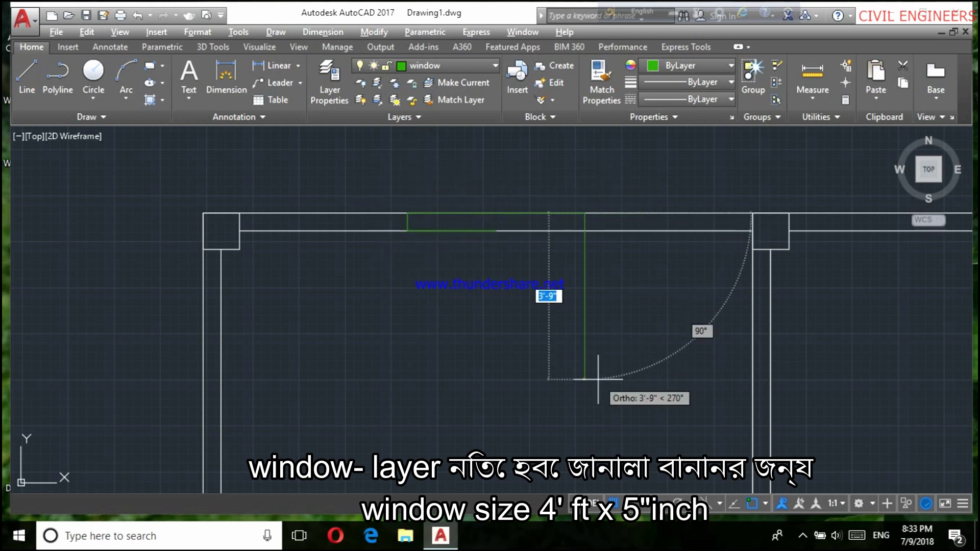
key(Return)
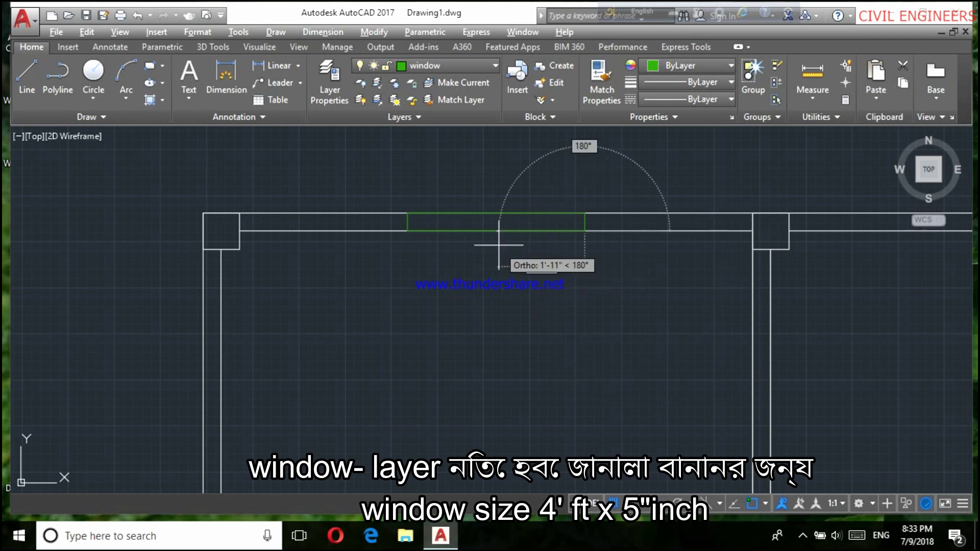
Complete the 4' by 5" window rectangle and select it for further actions.
scroll(500, 230, down, 3)
scroll(500, 204, down, 2)
scroll(498, 213, down, 2)
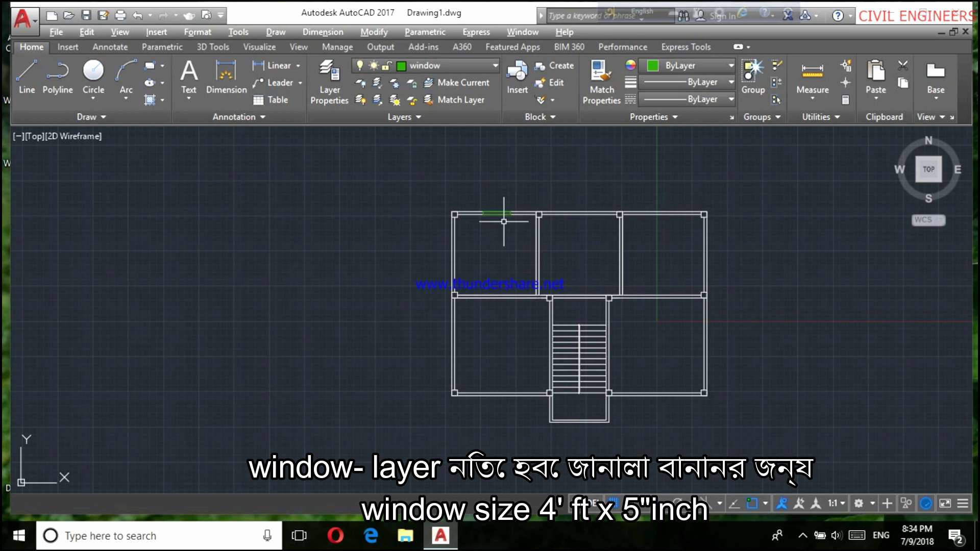
scroll(504, 205, up, 3)
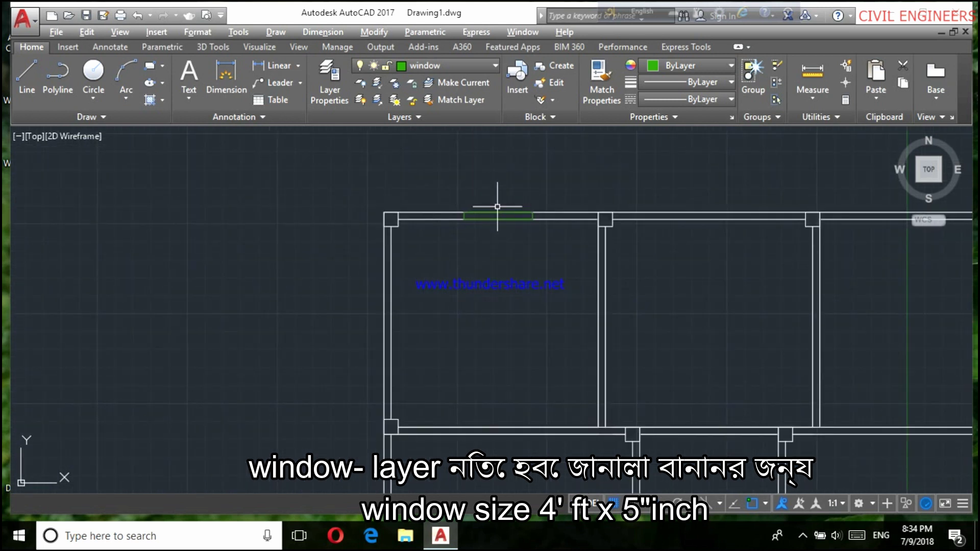
scroll(498, 204, down, 2)
scroll(483, 213, up, 5)
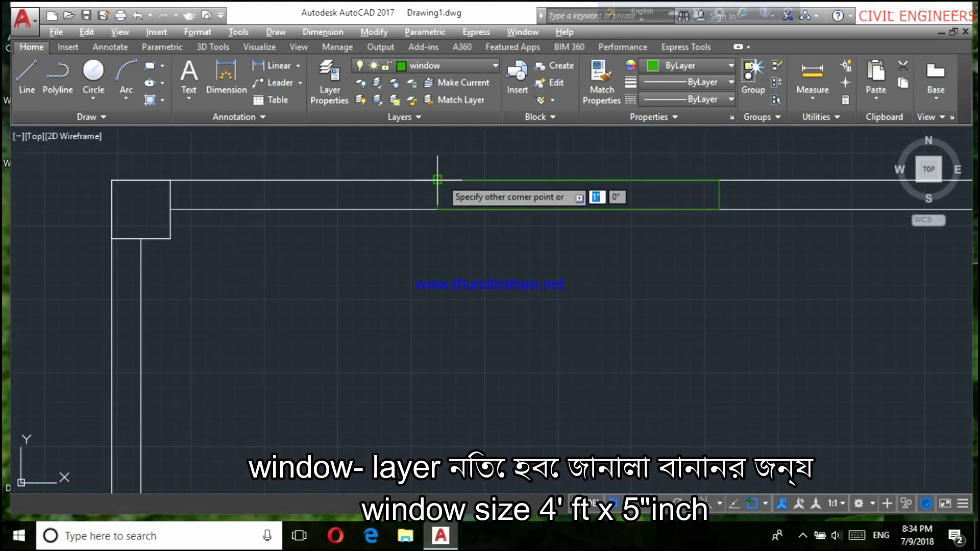
click(719, 210)
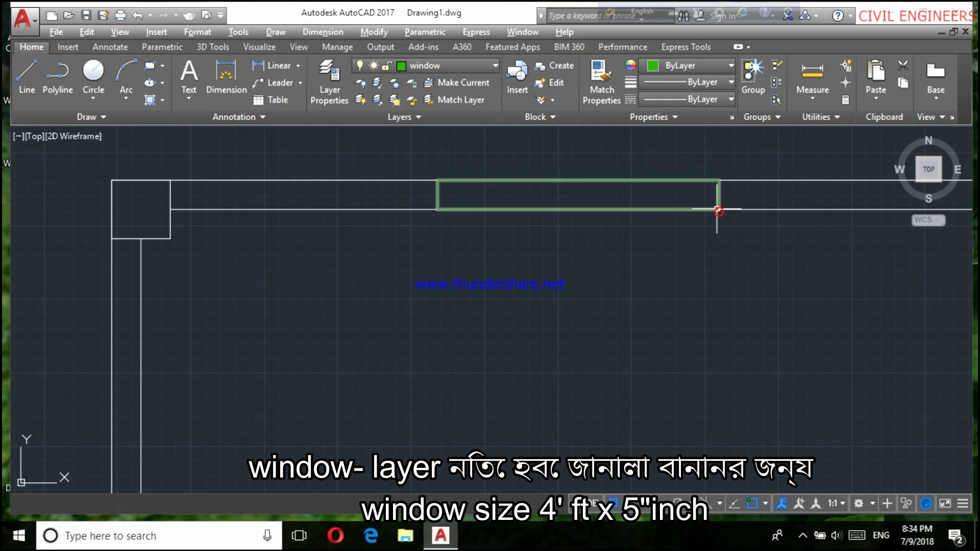
click(720, 205)
right_click(596, 255)
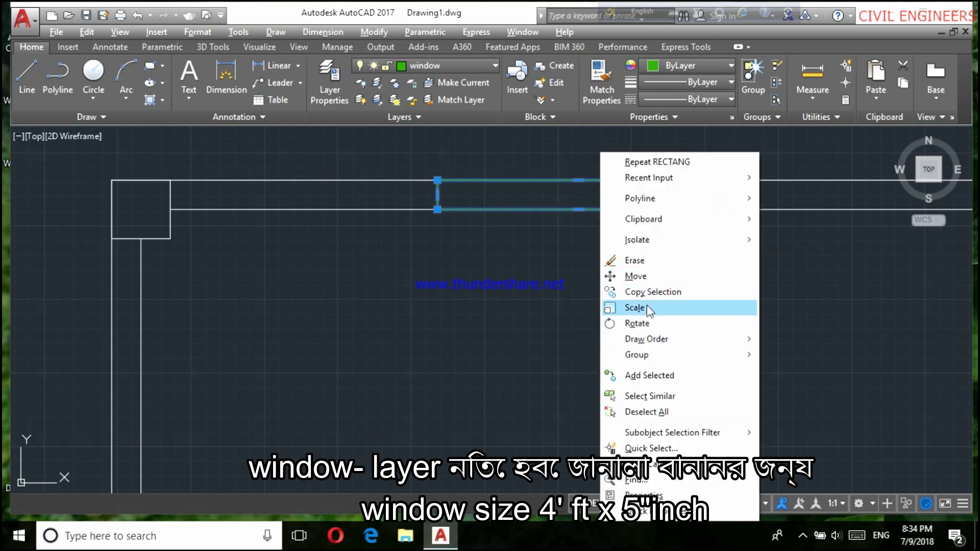
Copy the selected window rectangle from a base point into the top-right room's top wall.
click(650, 292)
click(578, 209)
scroll(577, 212, down, 5)
scroll(628, 219, down, 3)
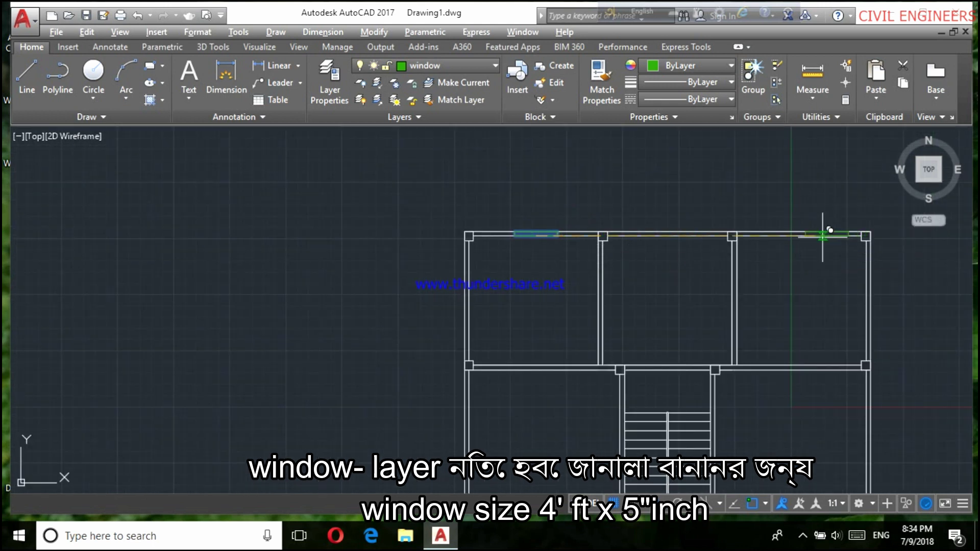
scroll(797, 232, up, 6)
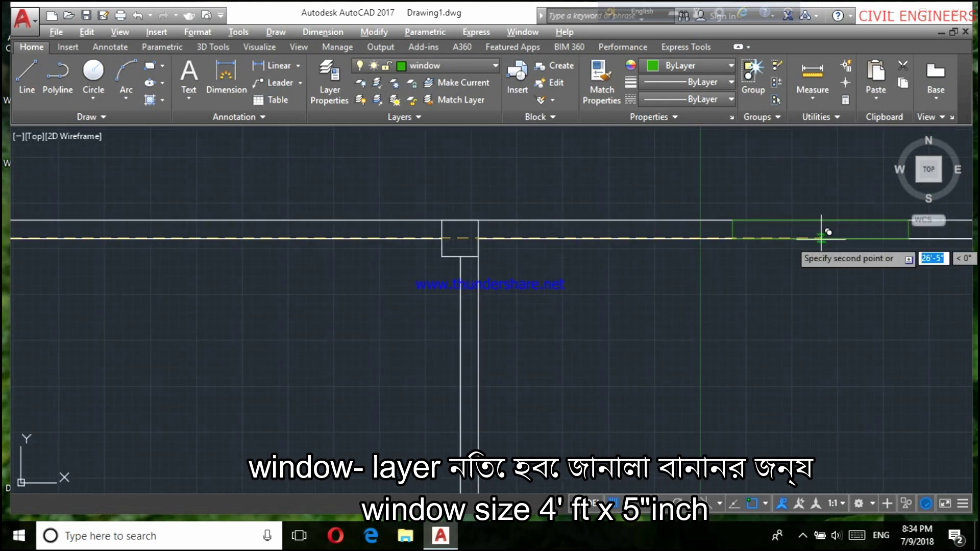
scroll(638, 232, down, 4)
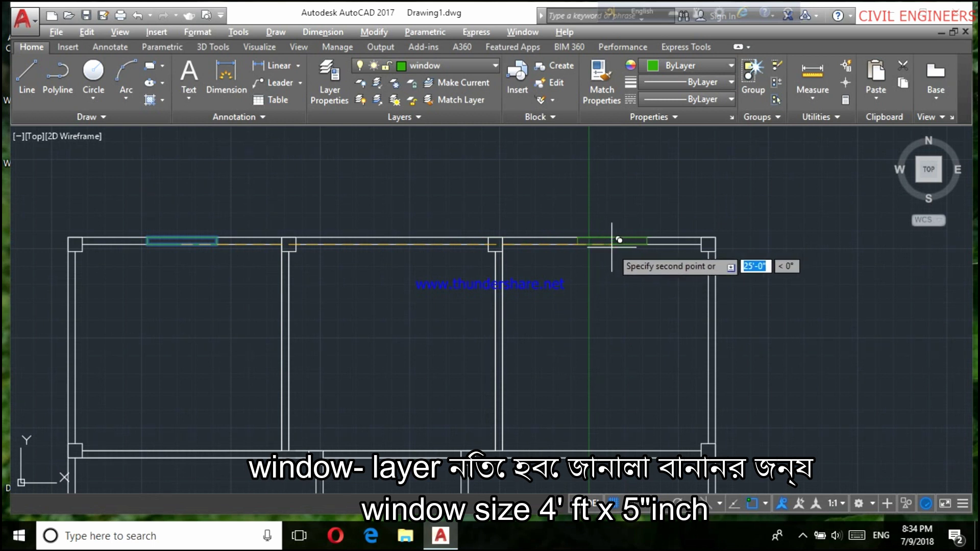
click(602, 242)
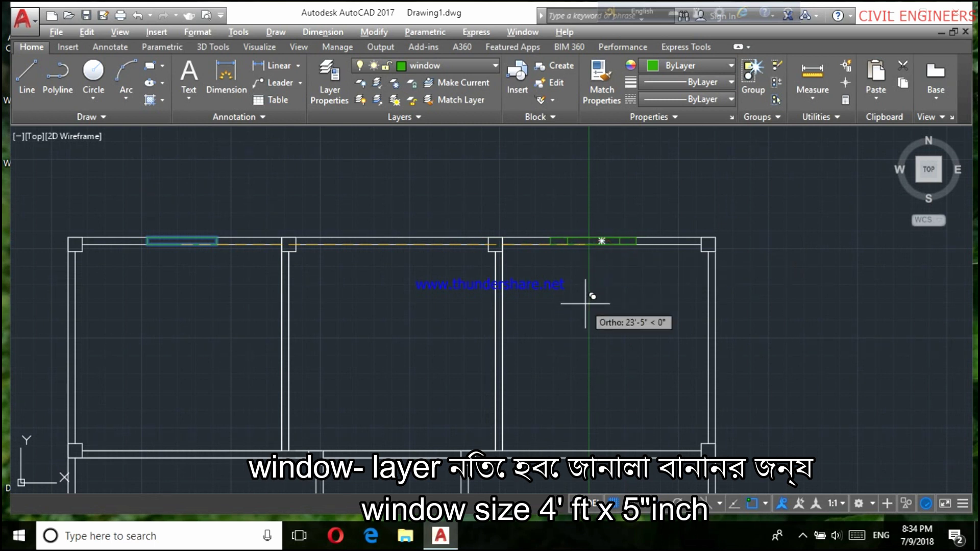
scroll(603, 296, down, 2)
scroll(617, 322, down, 2)
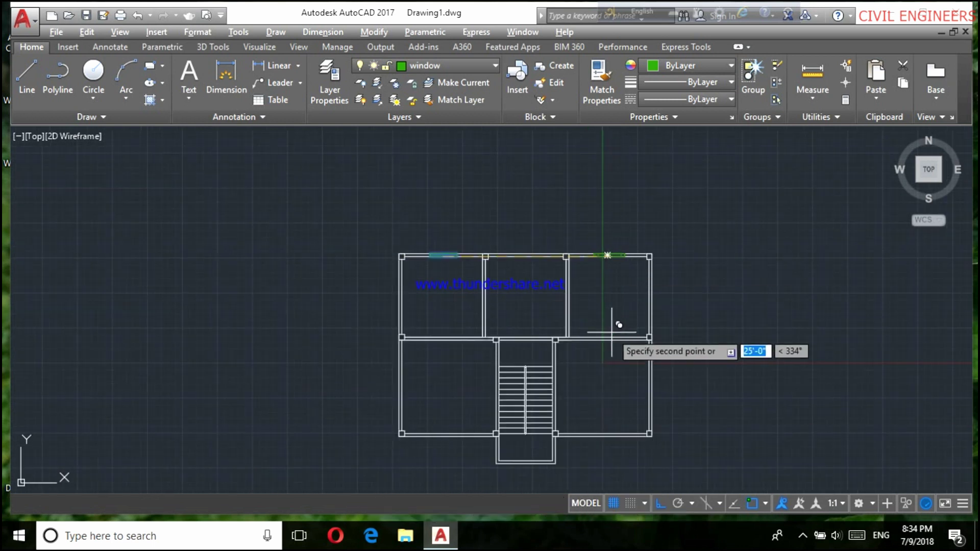
scroll(383, 278, up, 2)
scroll(405, 282, up, 3)
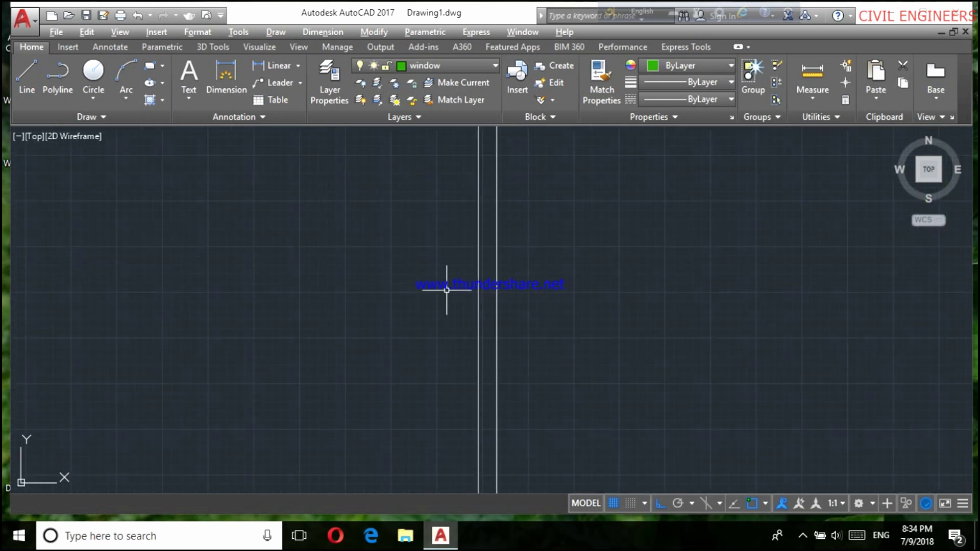
scroll(446, 290, down, 2)
Draw a closed window outline (24, 4, 4, 5) in the bottom wall left of the stairs.
text(24)
key(Return)
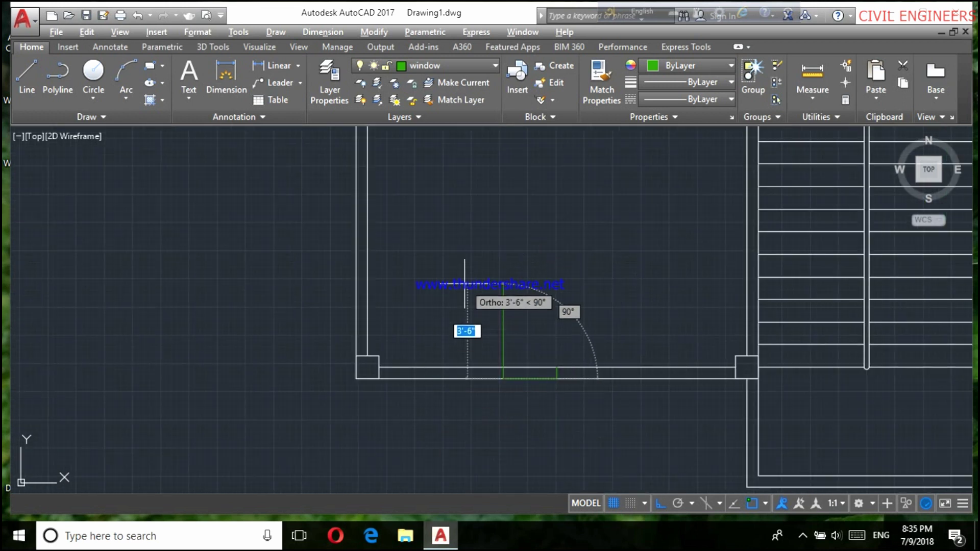
text(4)
key(Return)
text(4)
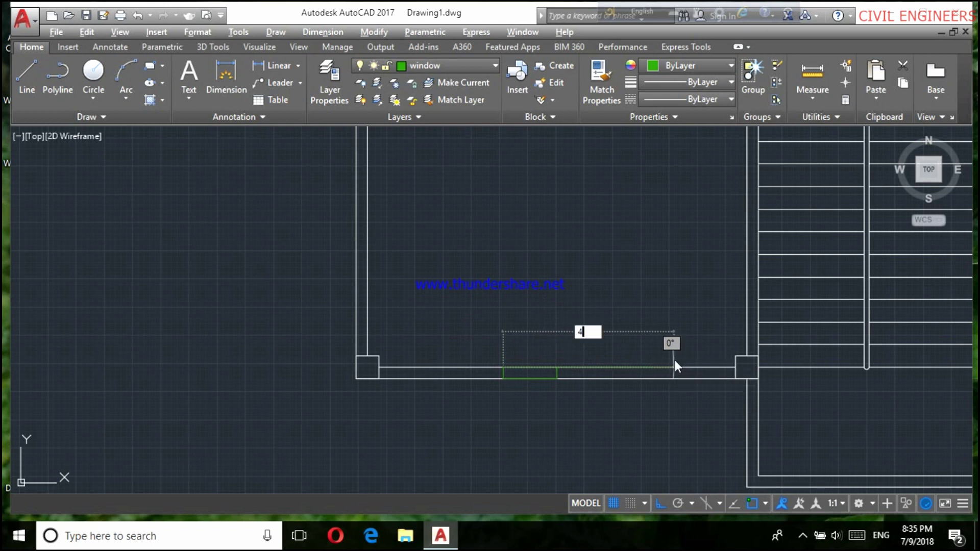
key(Return)
text(5)
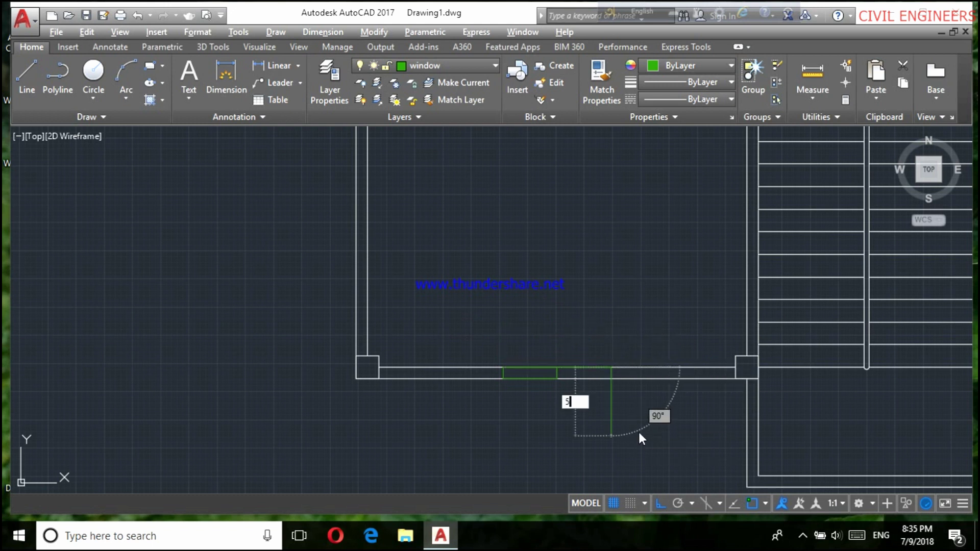
key(BackSpace)
text(c)
key(Return)
scroll(559, 371, up, 4)
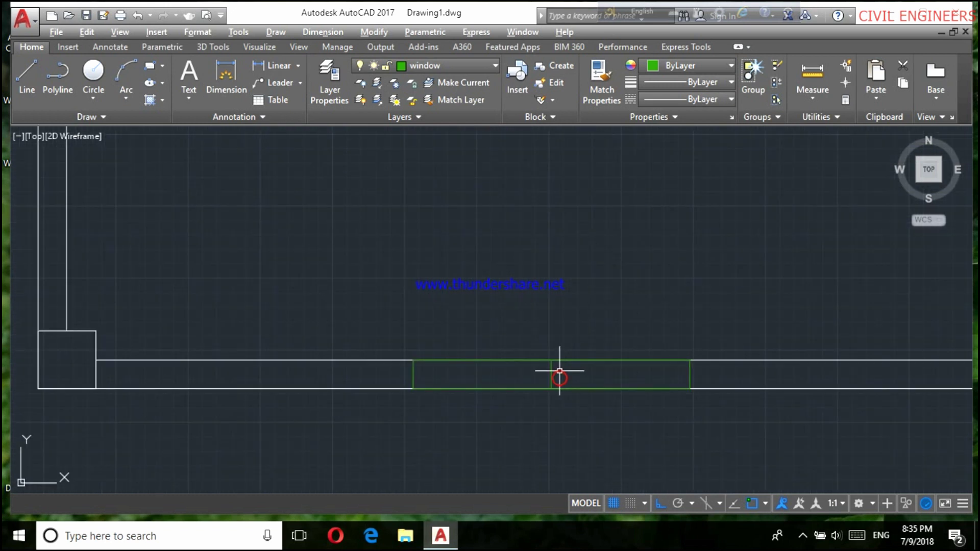
scroll(548, 370, down, 2)
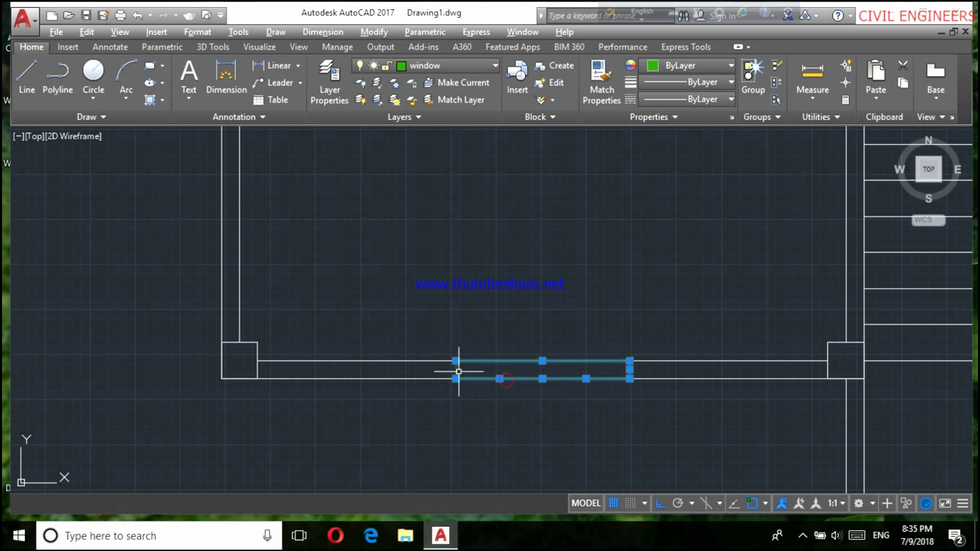
Start copying the selected window using Copy Selection and set its base point.
right_click(510, 278)
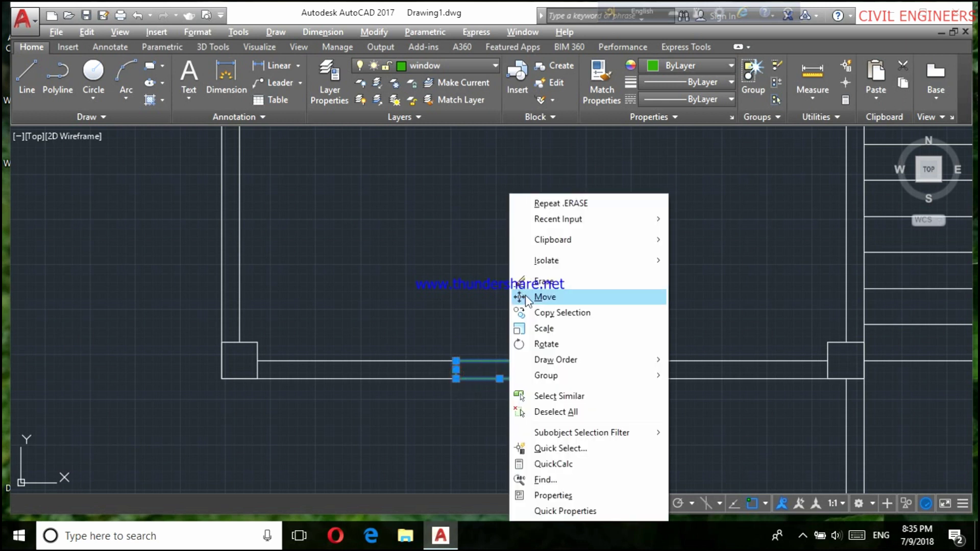
click(544, 314)
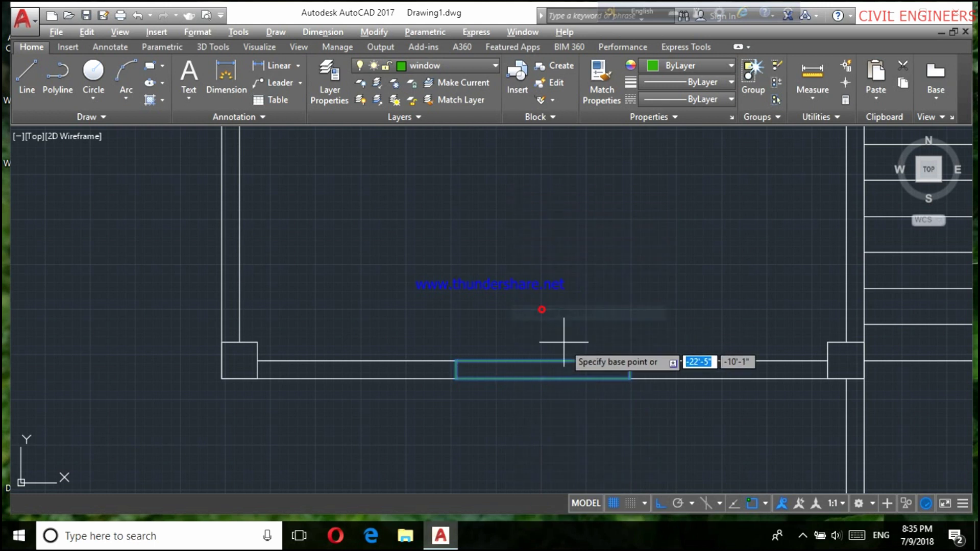
click(542, 361)
scroll(485, 363, down, 1)
scroll(604, 345, down, 5)
scroll(664, 349, up, 2)
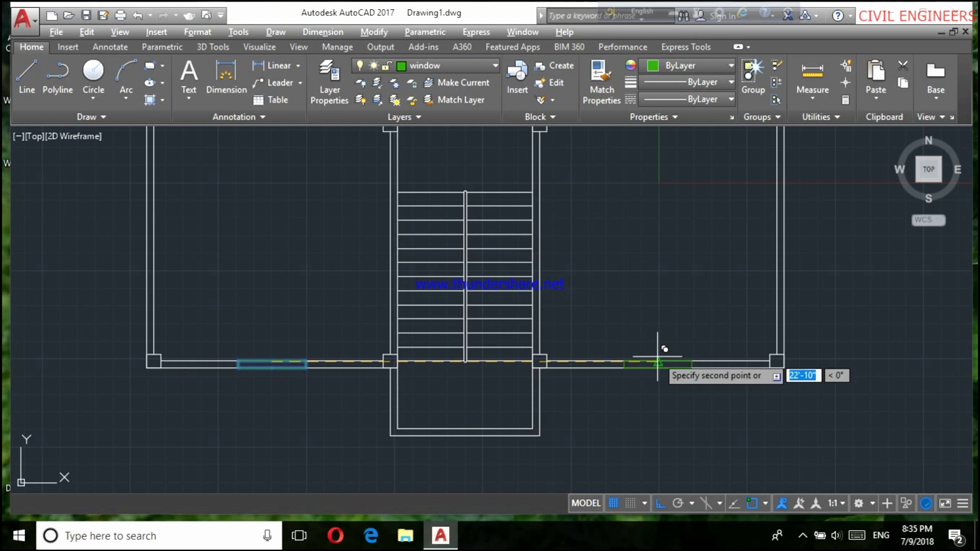
scroll(657, 383, down, 4)
scroll(628, 339, up, 2)
scroll(389, 323, down, 2)
scroll(353, 318, up, 4)
Cancel the unfinished line, then start and abandon a new line on the lower-left wall.
scroll(353, 318, up, 2)
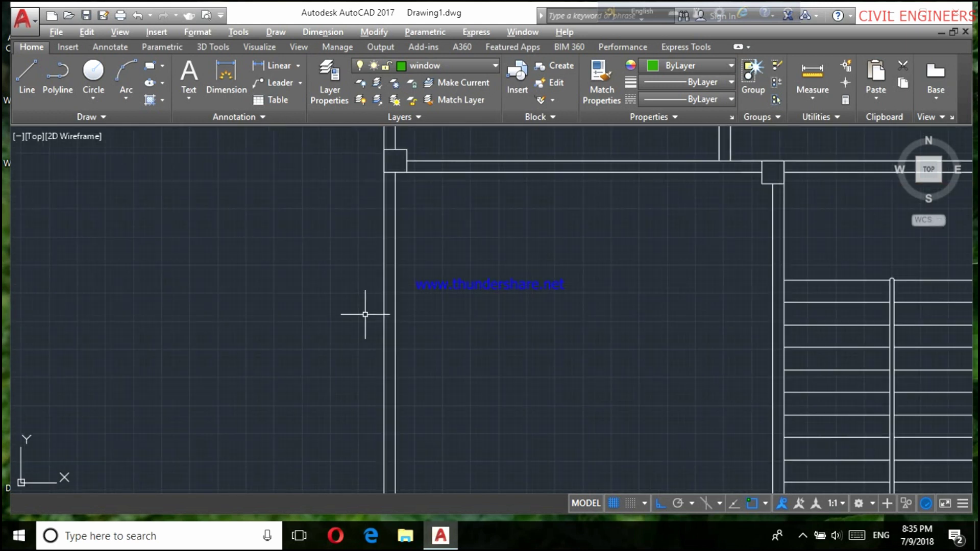
scroll(391, 342, down, 2)
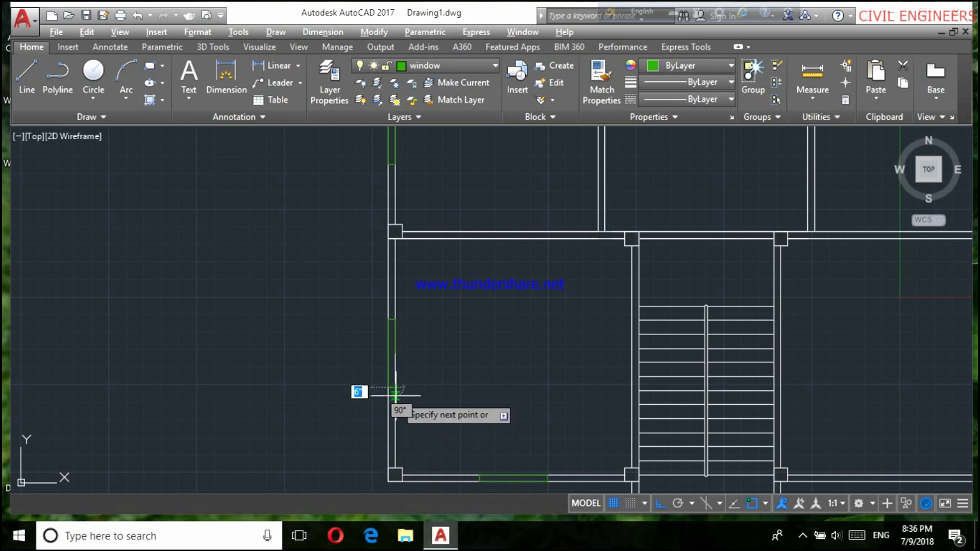
scroll(398, 388, up, 5)
scroll(449, 328, down, 2)
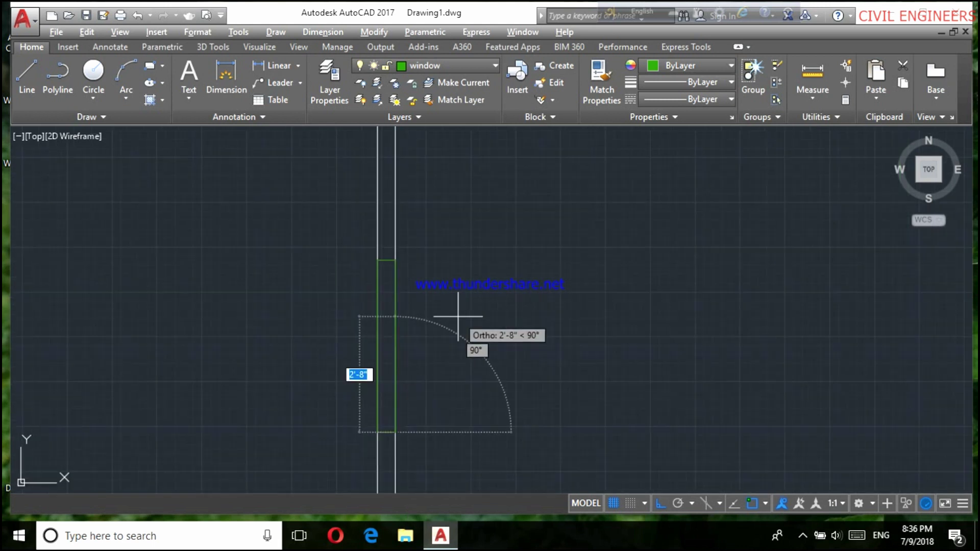
key(Escape)
scroll(393, 347, down, 3)
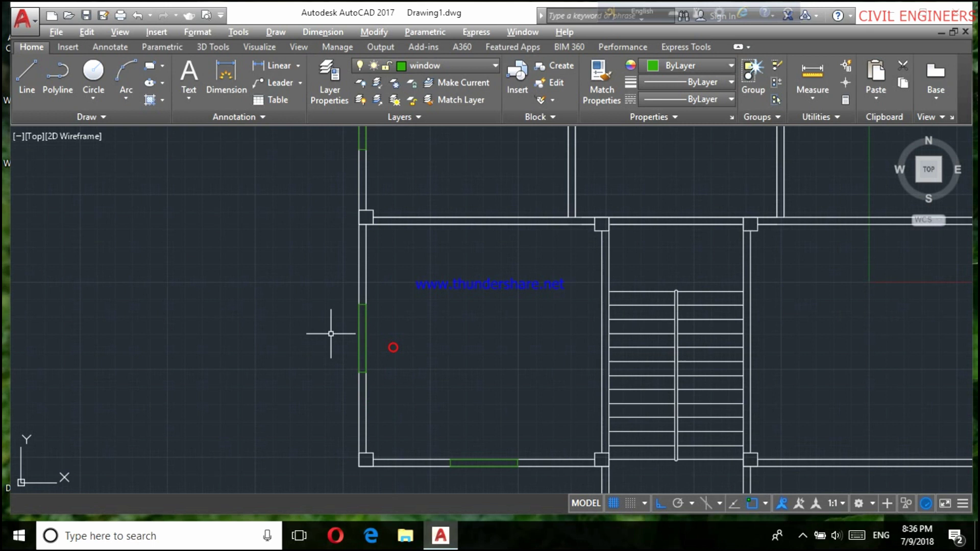
scroll(422, 339, down, 2)
scroll(352, 327, up, 2)
scroll(352, 328, up, 2)
key(space)
click(438, 332)
scroll(393, 324, down, 3)
key(Escape)
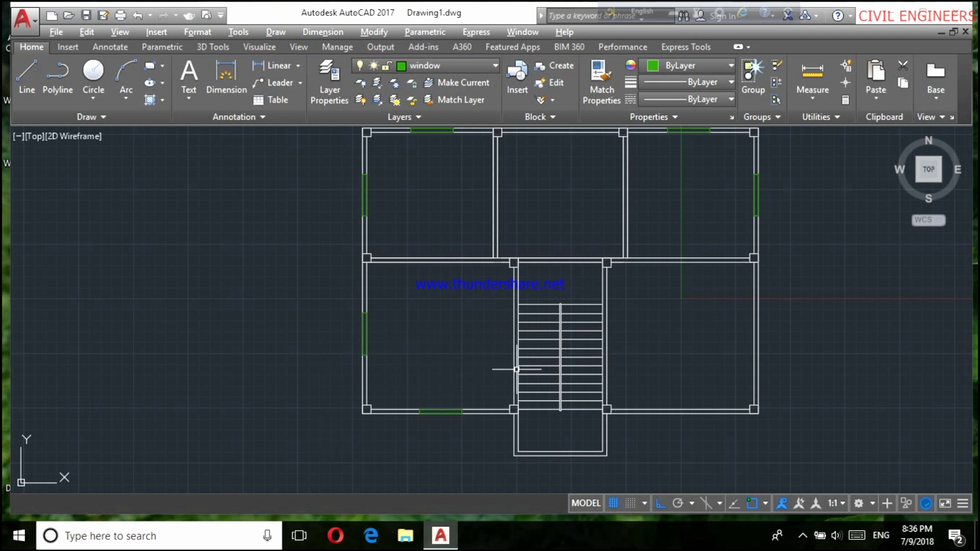
Set Defpoints as the current layer in Layer Properties Manager and close the palette.
click(331, 97)
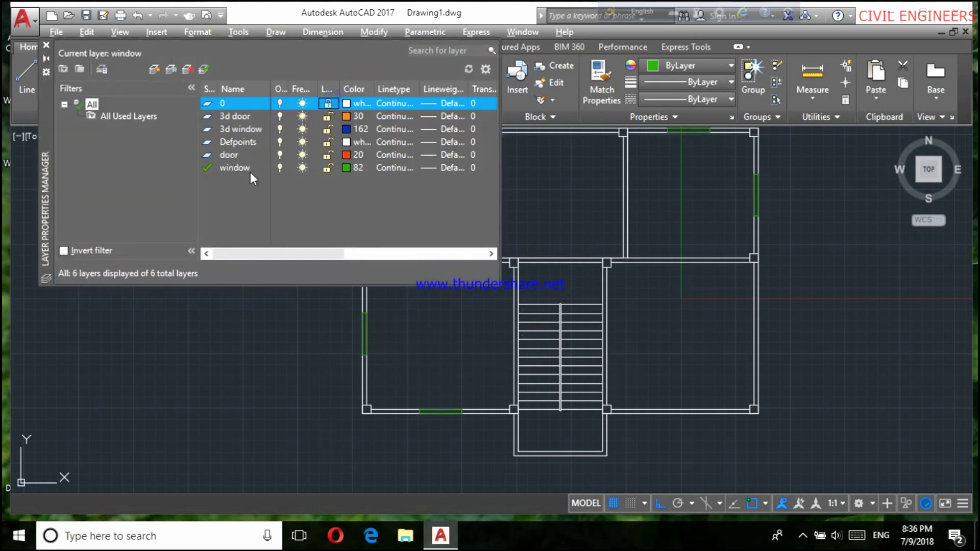
double_click(209, 140)
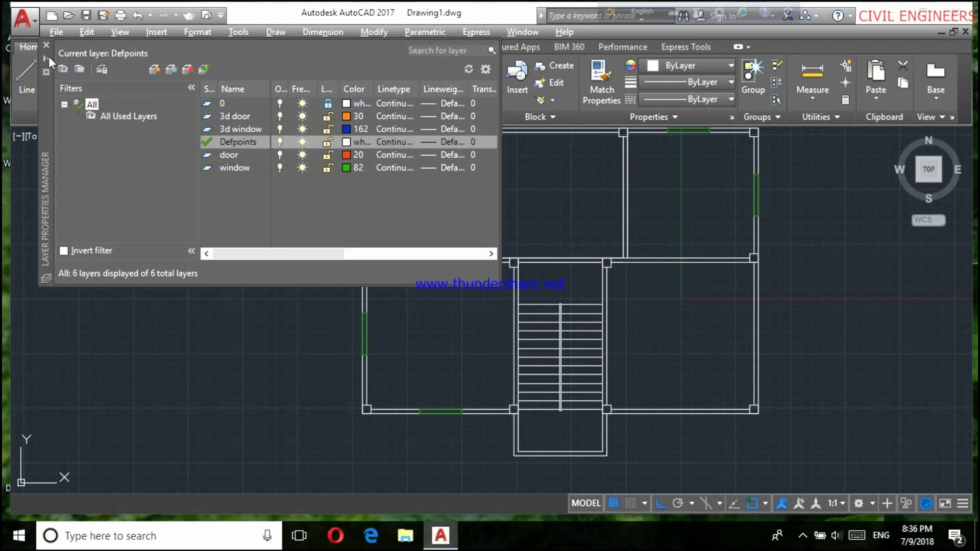
click(327, 103)
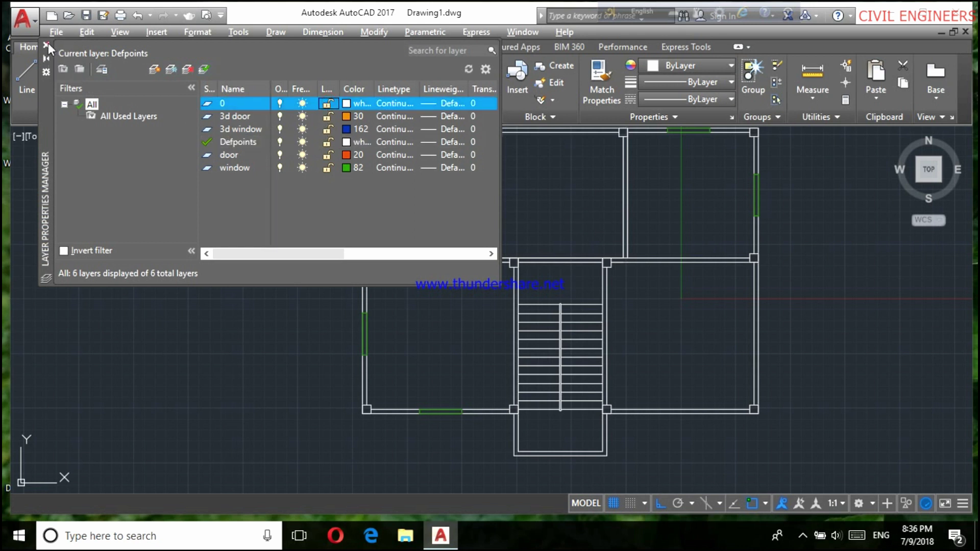
click(47, 45)
Offset the upper middle room's top wall line by 12'.
scroll(654, 347, down, 2)
scroll(536, 158, up, 4)
scroll(670, 241, up, 2)
text(o)
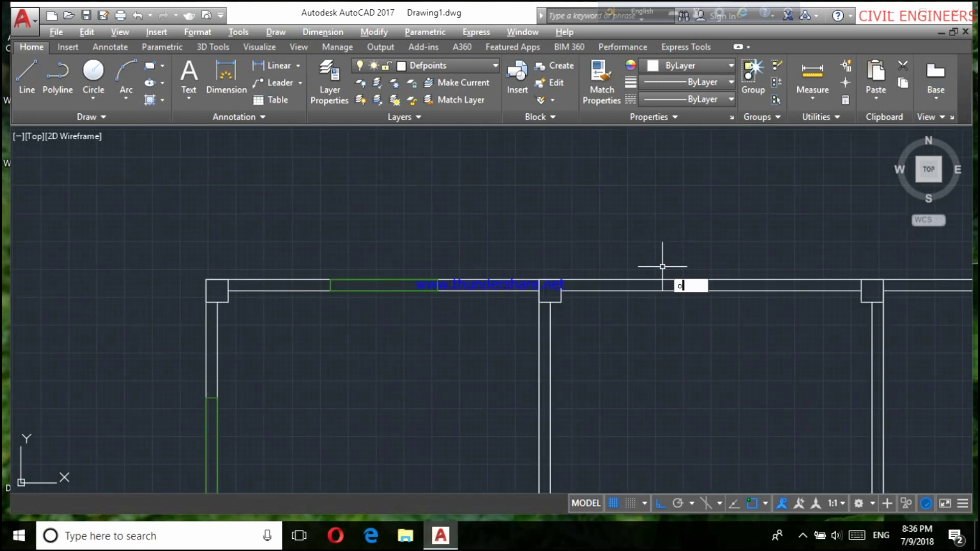
key(Return)
text(12')
key(Return)
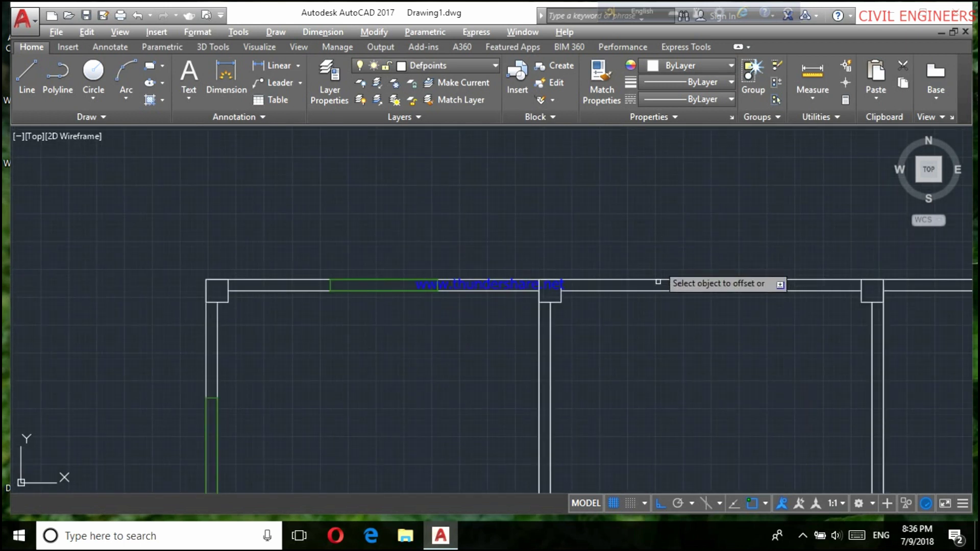
click(662, 293)
scroll(587, 317, down, 2)
scroll(561, 353, up, 2)
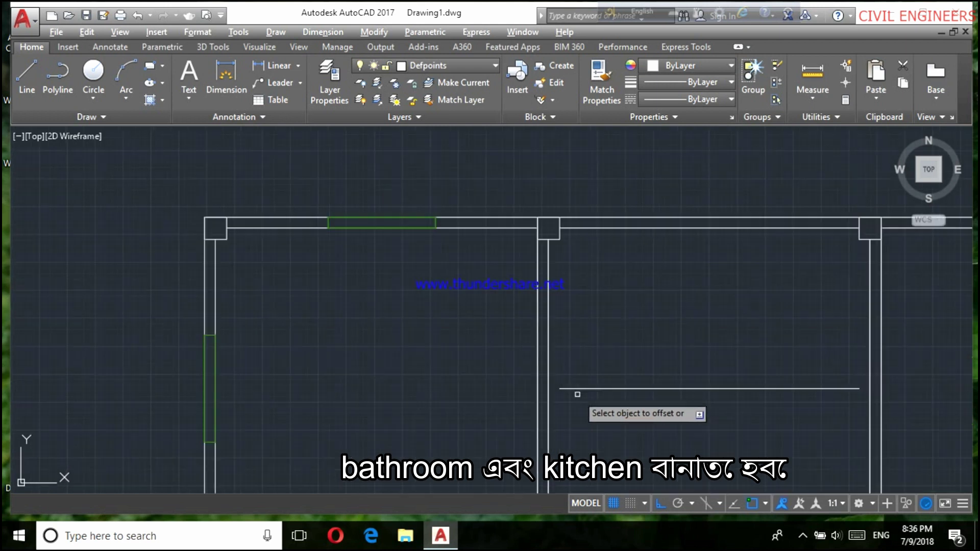
Offset a vertical wall line by 4, then the new line by 5, forming a partition.
key(Return)
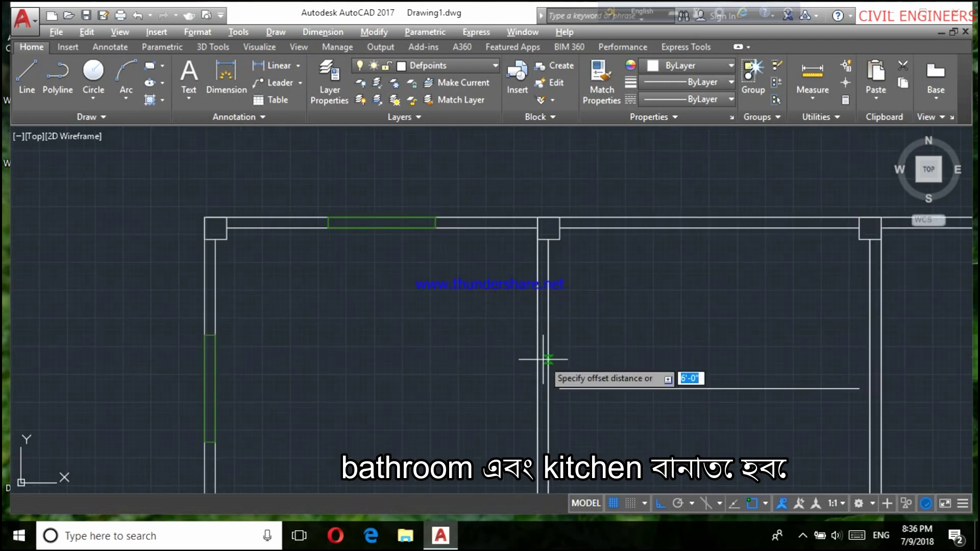
key(Return)
click(549, 340)
click(621, 339)
scroll(654, 330, down, 2)
scroll(654, 327, up, 2)
key(Escape)
text(o)
key(Return)
text(5)
key(Return)
click(655, 318)
click(716, 319)
key(Escape)
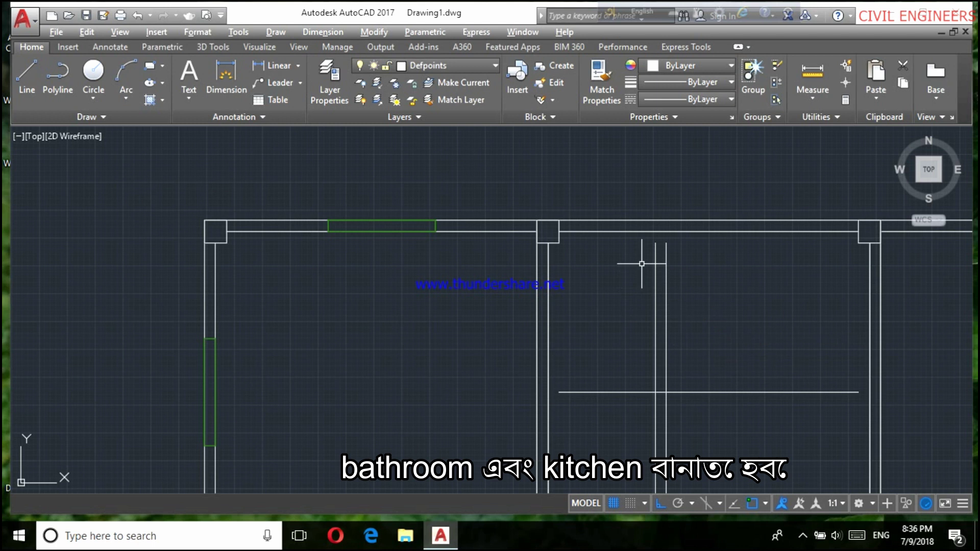
Extend the two new partition lines up to the wall with EXTEND.
text(ex)
key(Return)
click(684, 293)
click(642, 289)
key(Escape)
Offset the partition line at the previous distance to create a double wall.
text(o)
key(Return)
key(Return)
click(696, 392)
click(564, 269)
text(tr)
key(Return)
Trim the overlapping partition lines where the new walls cross.
scroll(657, 422, up, 3)
scroll(669, 357, down, 2)
scroll(637, 347, down, 1)
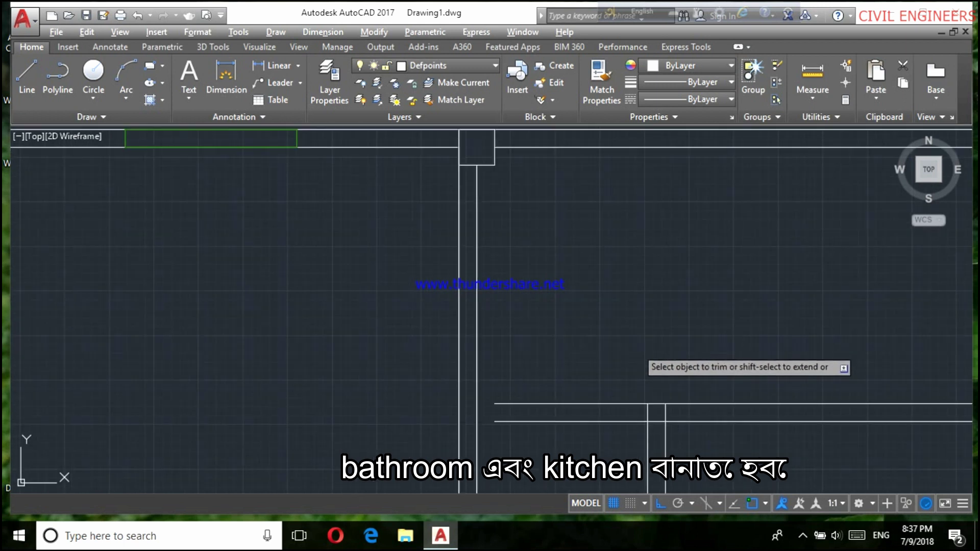
scroll(644, 360, down, 3)
scroll(684, 408, up, 2)
scroll(663, 357, up, 3)
click(672, 363)
click(564, 366)
Trim the crossing lines at the right wall junction to clean up the partitions.
scroll(622, 337, down, 3)
scroll(689, 376, up, 2)
scroll(750, 357, up, 2)
click(753, 353)
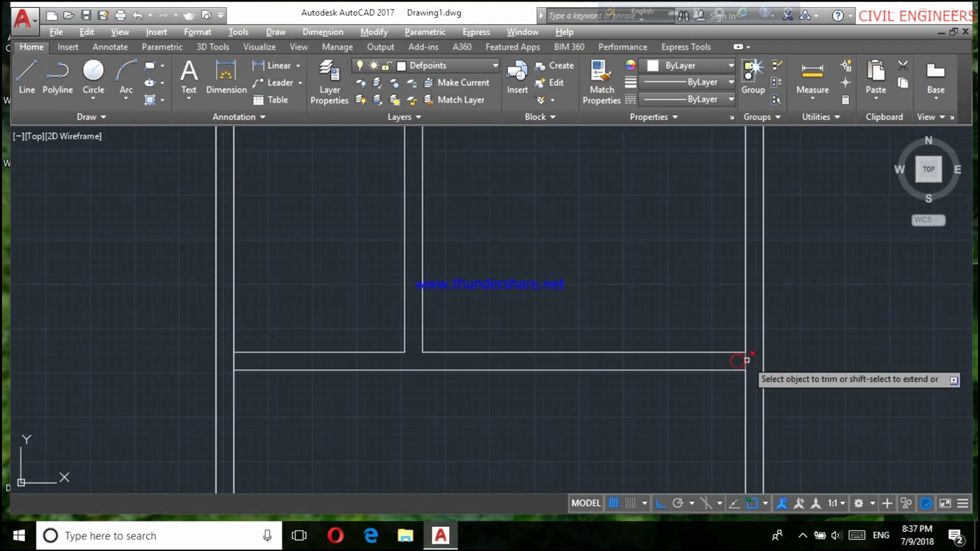
scroll(745, 361, up, 3)
click(699, 353)
click(636, 343)
scroll(638, 342, down, 3)
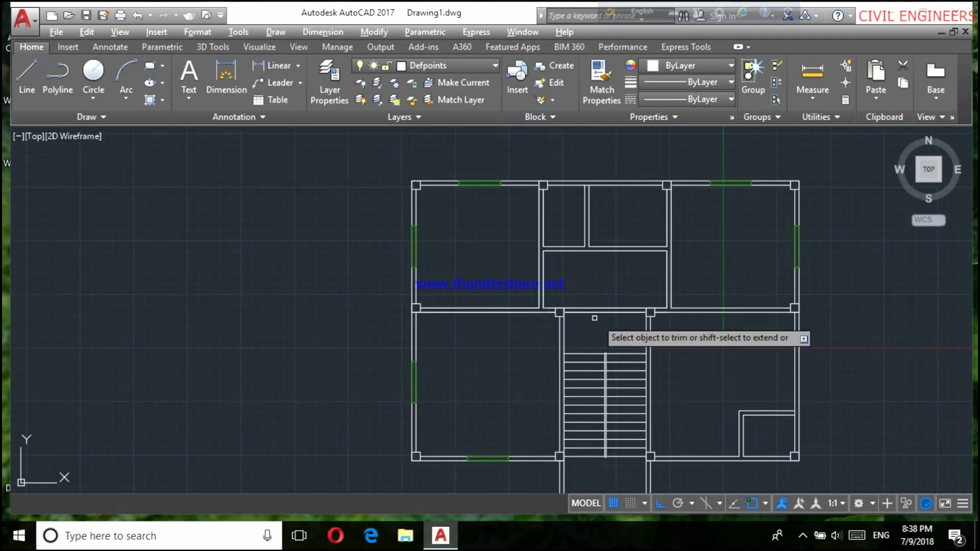
End the trim, then set the door layer current in Layer Properties and close it.
key(Escape)
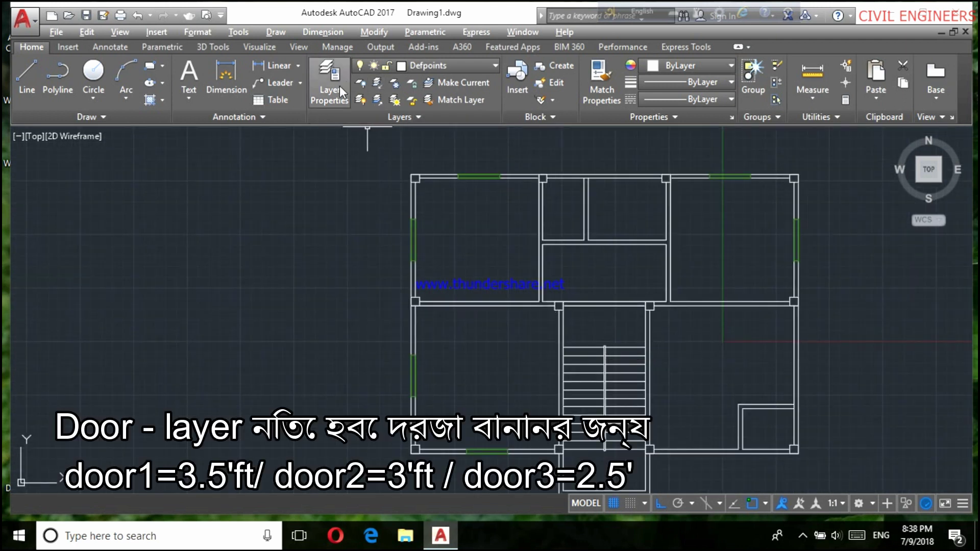
click(339, 92)
double_click(210, 155)
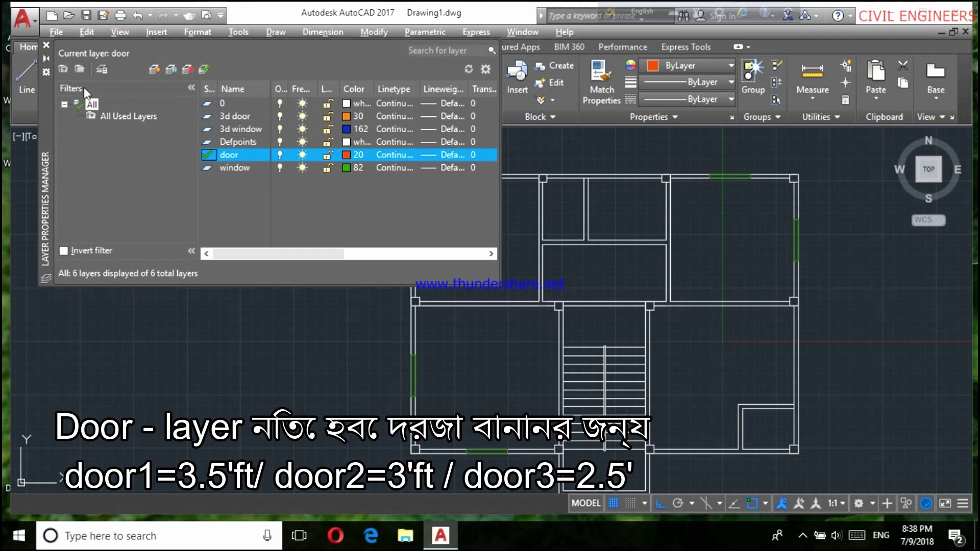
click(47, 46)
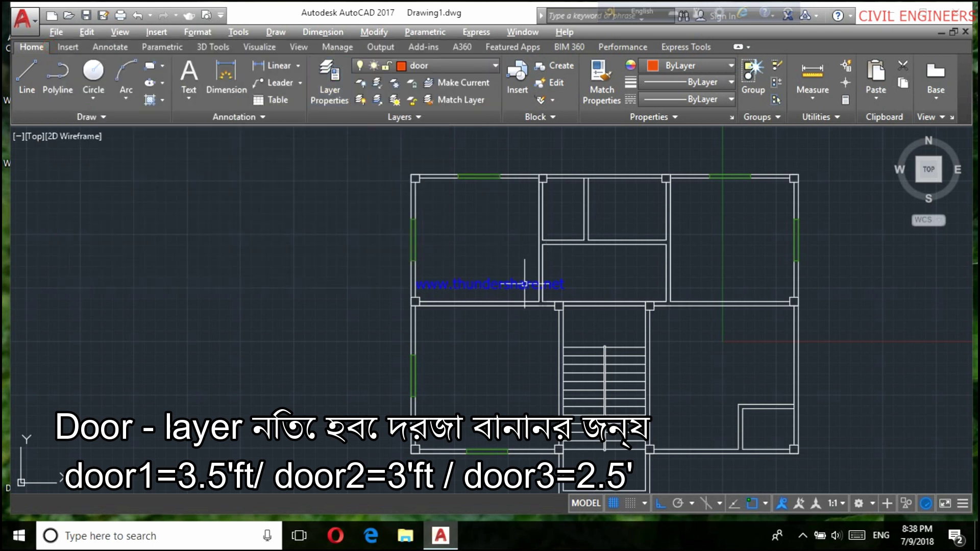
Draw a 2.5 by 5 orange door jamb outline at the wall-corner opening.
scroll(538, 267, up, 2)
scroll(551, 245, up, 4)
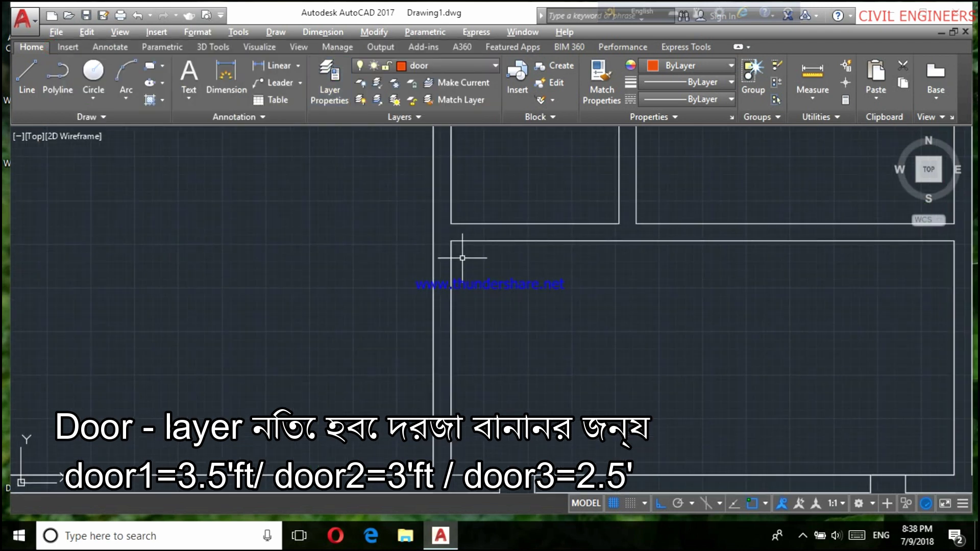
text(l)
key(Return)
click(451, 241)
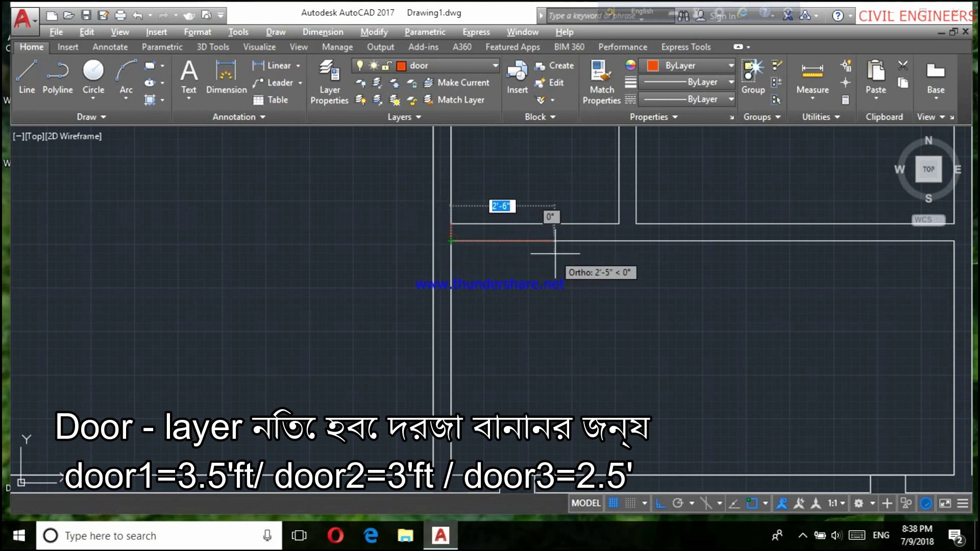
text(2.5)
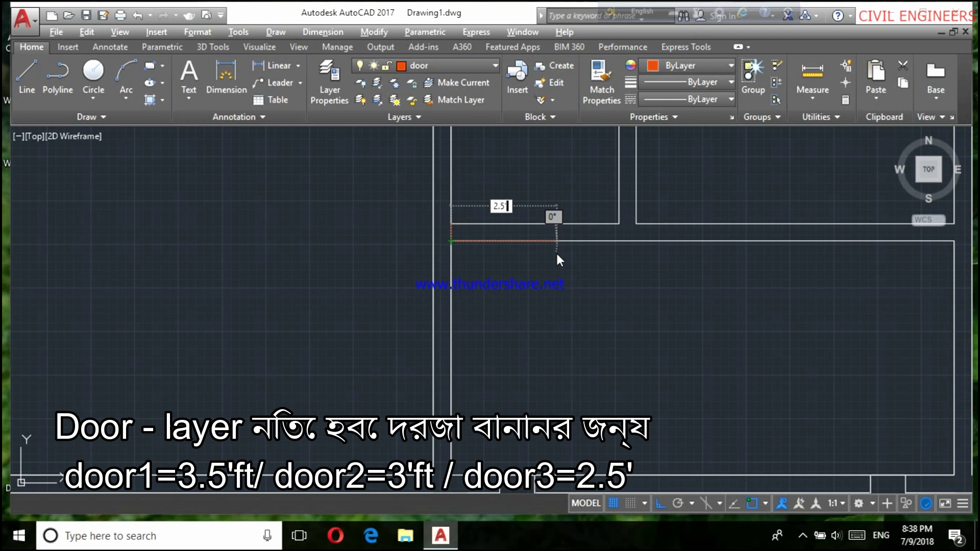
key(Return)
text(5)
key(Return)
text(2.5)
key(Return)
key(Return)
scroll(450, 220, down, 3)
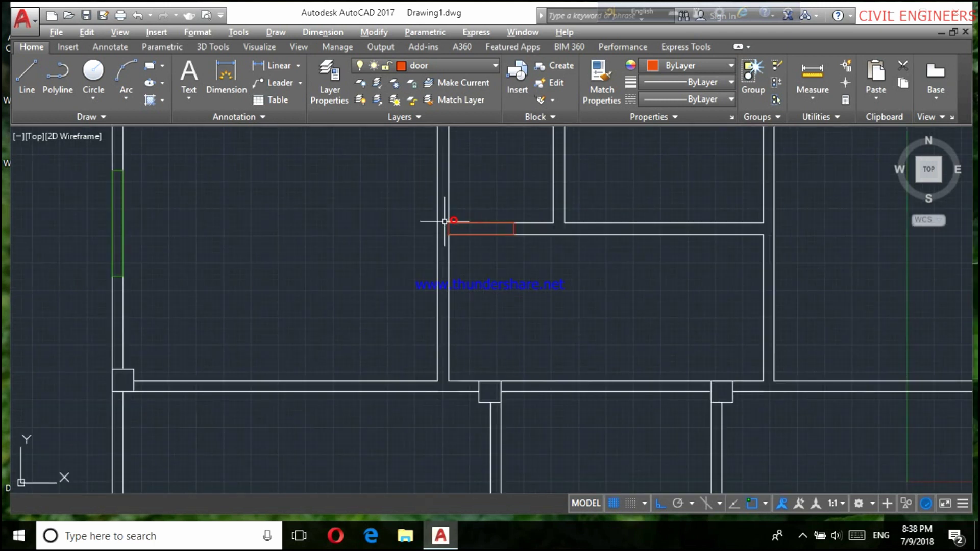
scroll(664, 246, down, 1)
scroll(654, 235, up, 3)
scroll(728, 240, up, 2)
key(Return)
scroll(748, 248, down, 3)
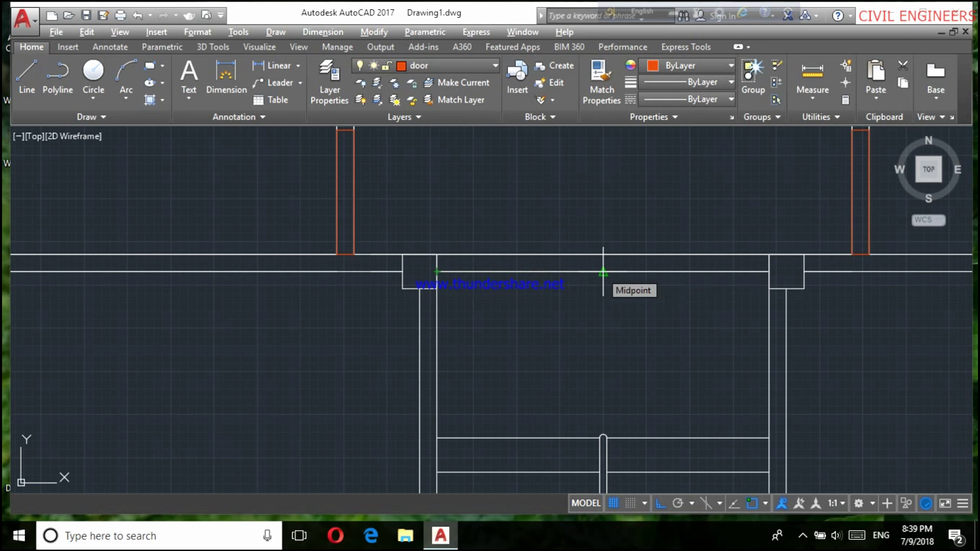
scroll(602, 271, down, 2)
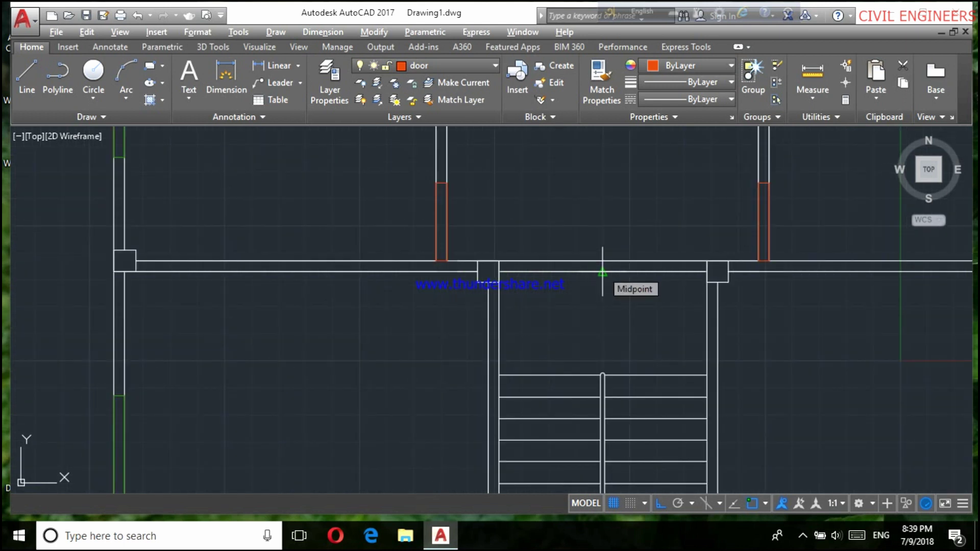
Draw a closed door rectangle with sides 2, 5, 4, 5 at the wall-midpoint opening.
click(603, 271)
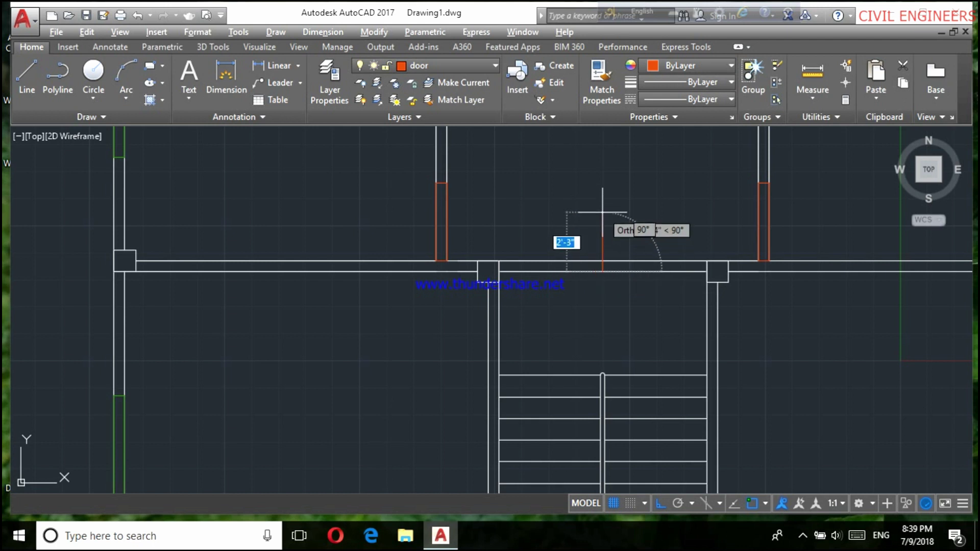
scroll(602, 210, up, 2)
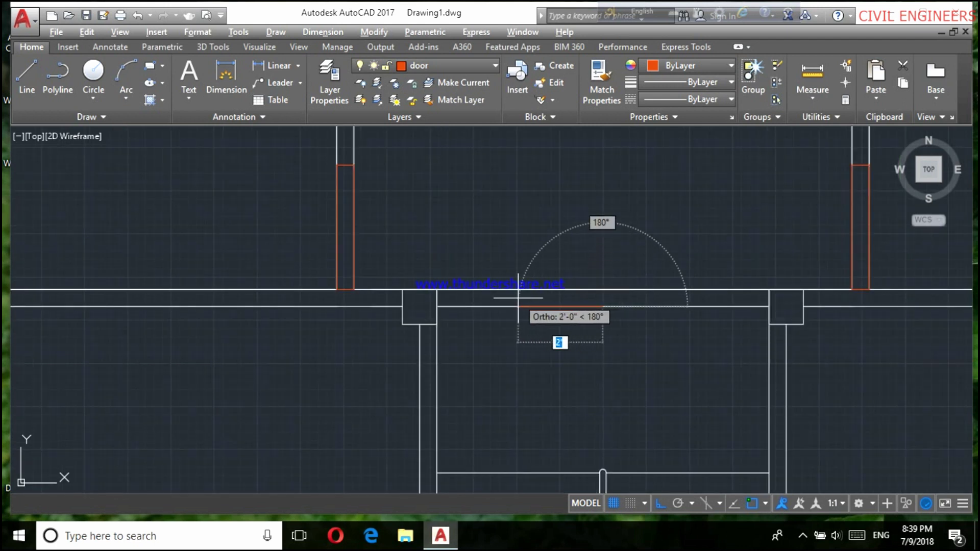
text(2)
key(Return)
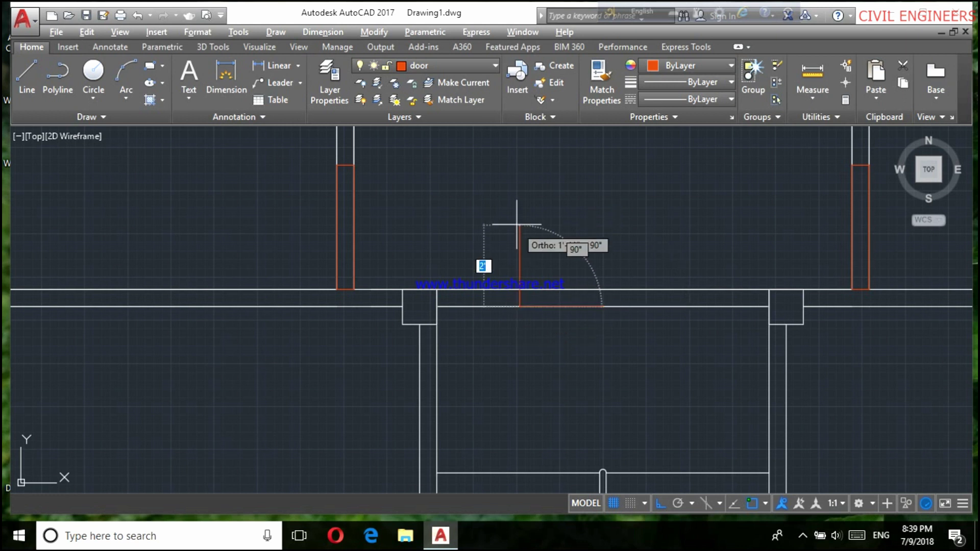
text(5)
key(Return)
text(4)
key(Return)
text(5)
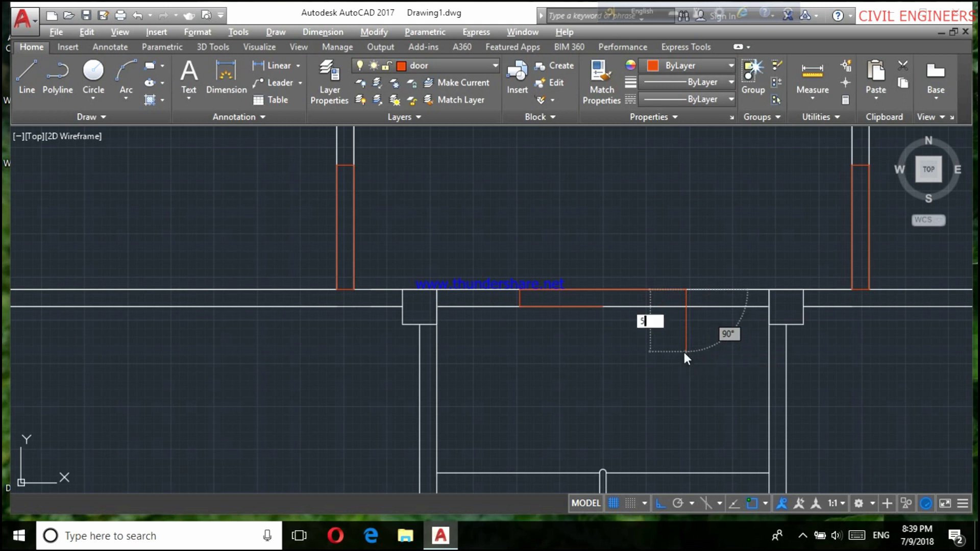
key(Return)
text(c)
key(Return)
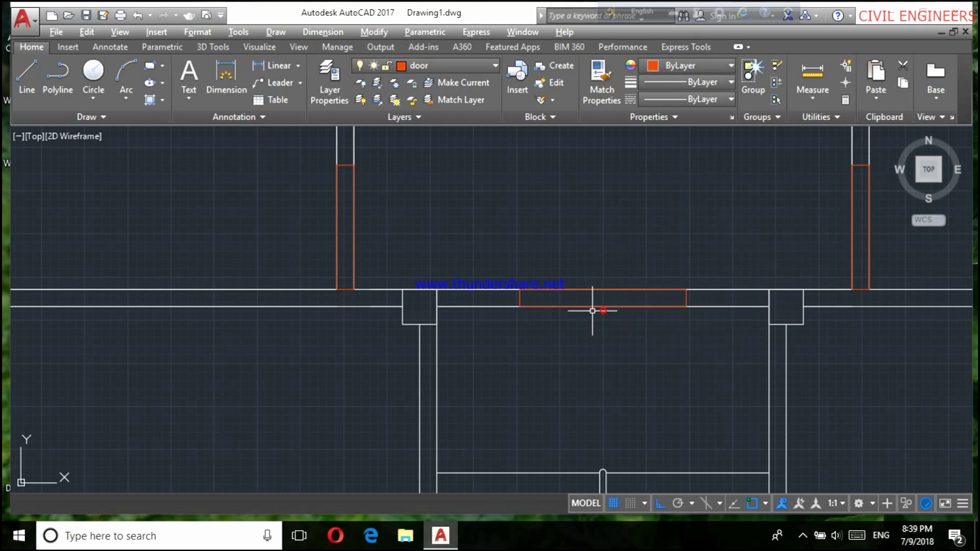
scroll(595, 287, down, 3)
scroll(595, 287, down, 1)
scroll(609, 284, down, 2)
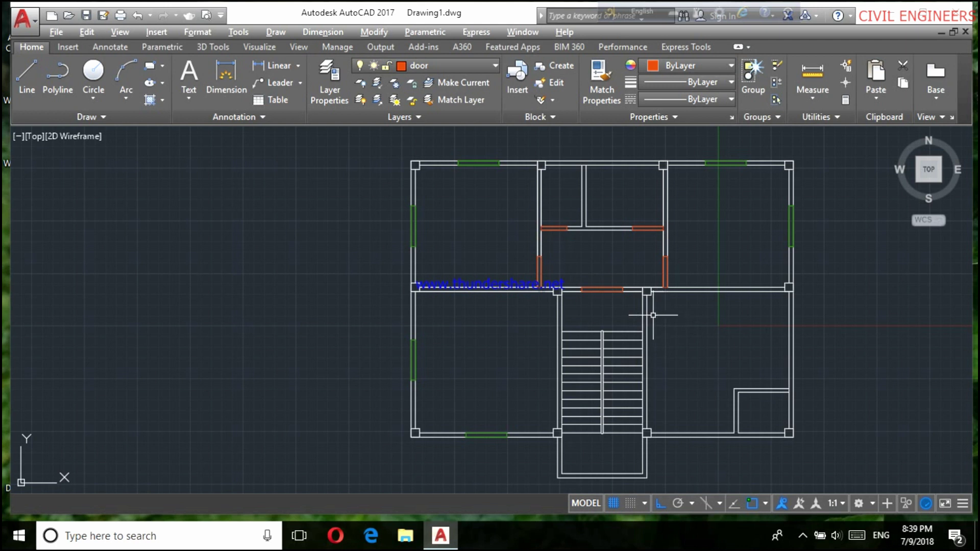
scroll(645, 313, up, 2)
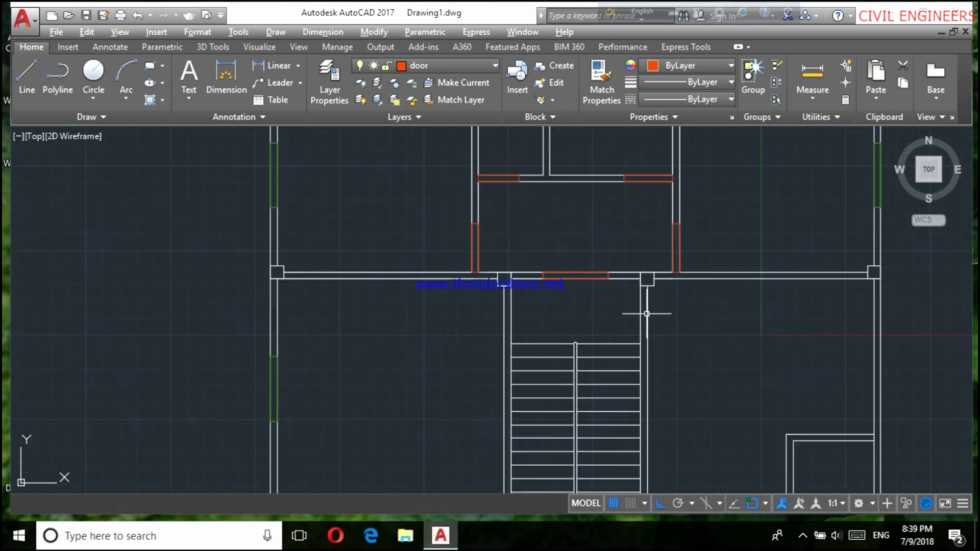
scroll(647, 313, down, 2)
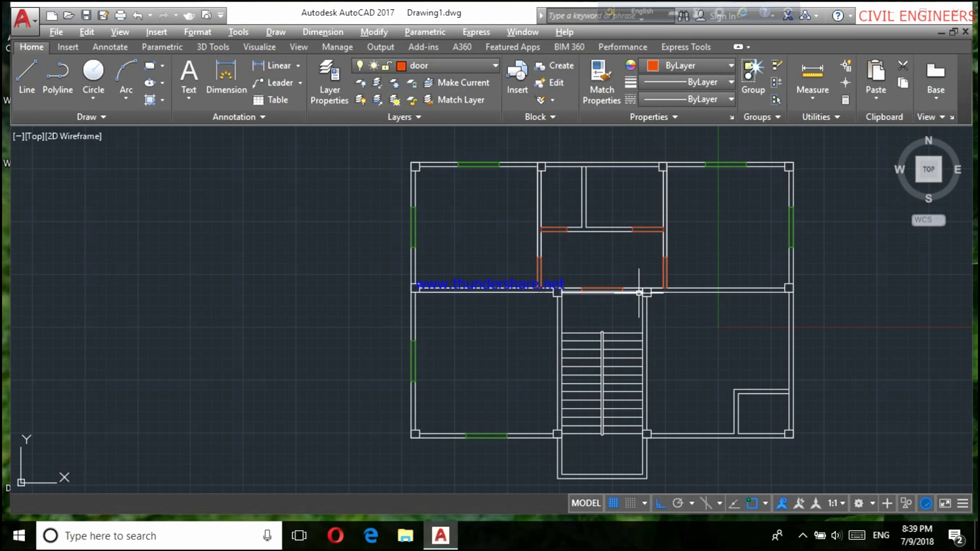
Select the new partition walls and start moving them, then cancel the move.
scroll(656, 256, up, 2)
click(664, 259)
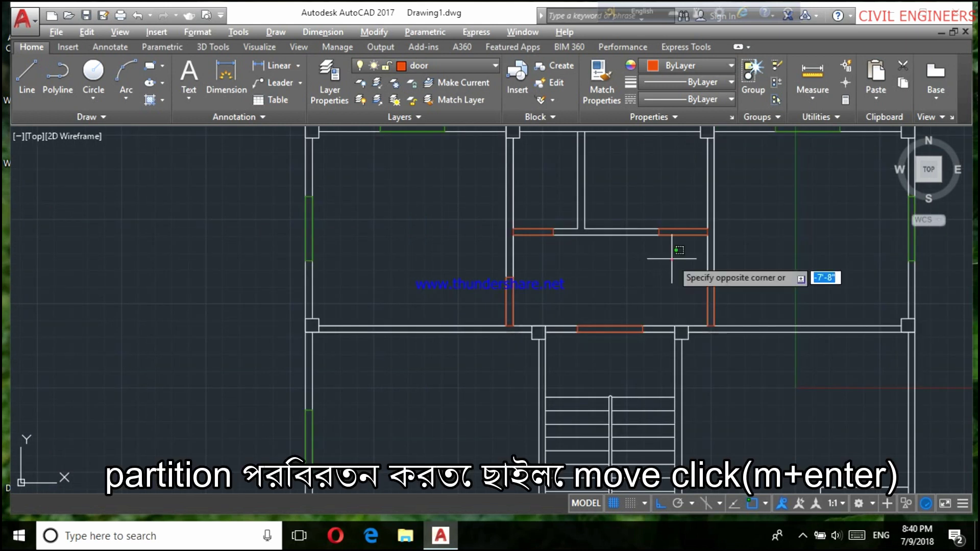
click(558, 203)
scroll(589, 271, down, 2)
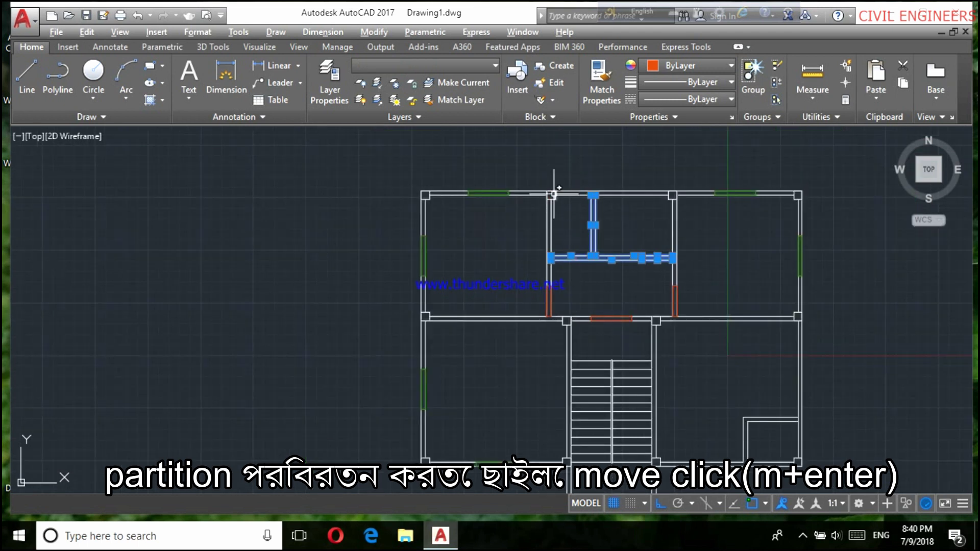
scroll(554, 194, up, 4)
scroll(541, 288, down, 2)
scroll(544, 233, up, 4)
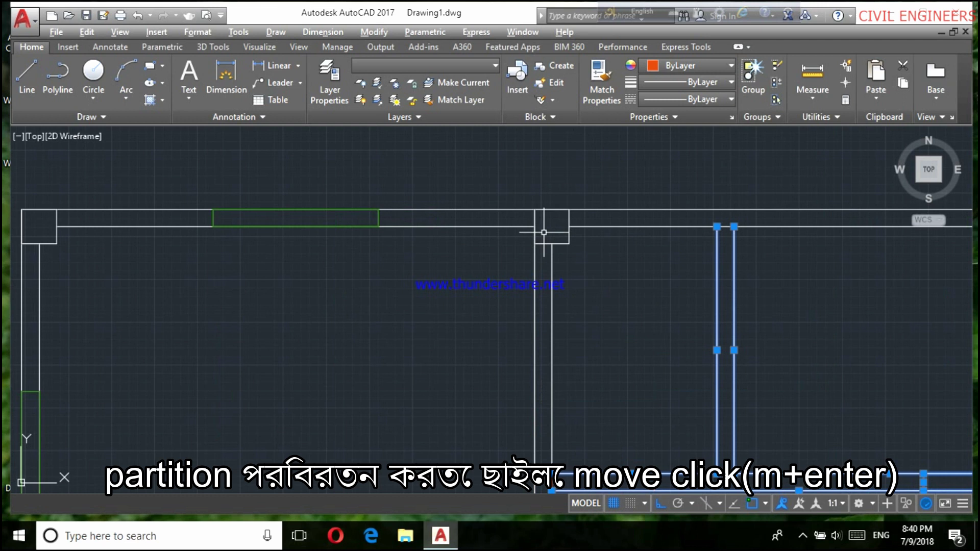
right_click(553, 227)
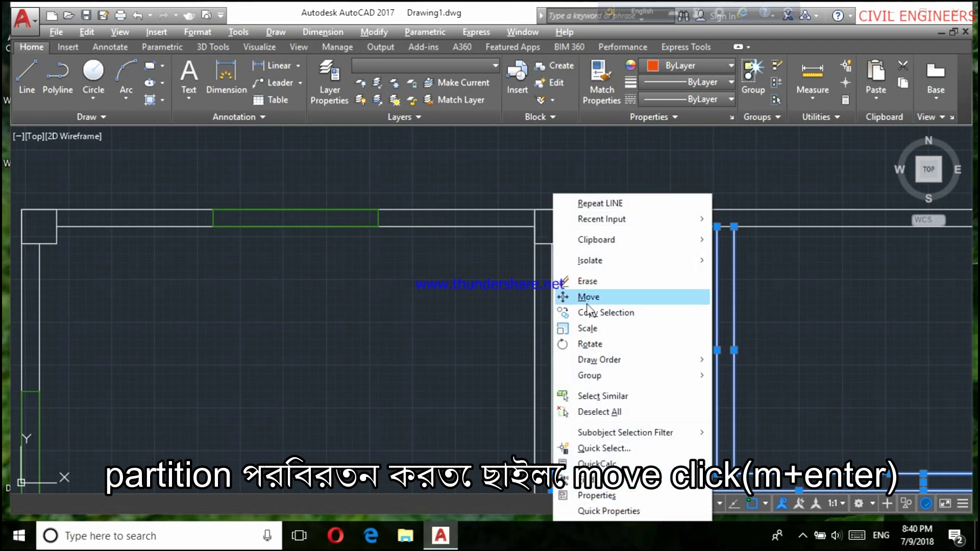
click(587, 301)
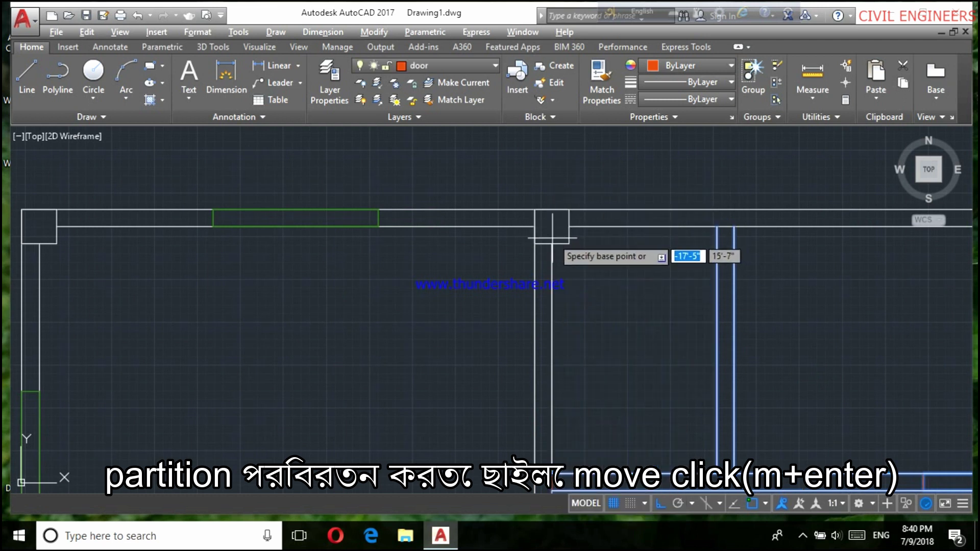
scroll(548, 227, down, 2)
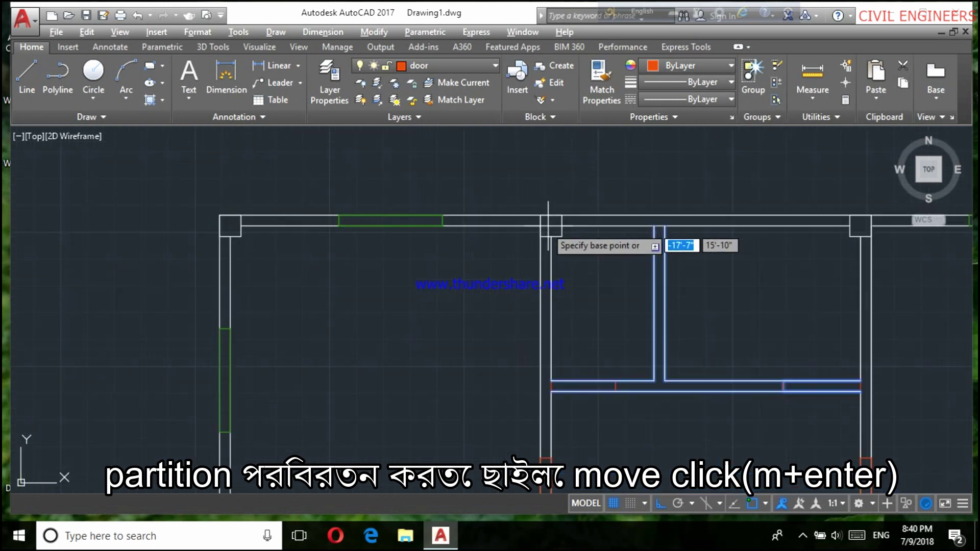
scroll(549, 225, down, 2)
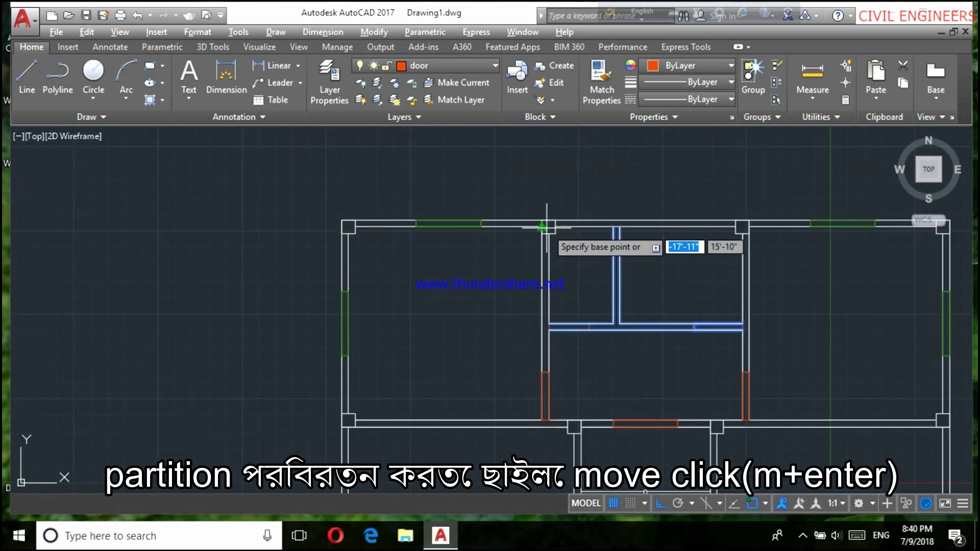
scroll(547, 224, up, 3)
key(Escape)
Draw a short horizontal line from the wall corner.
key(Return)
click(531, 217)
click(549, 217)
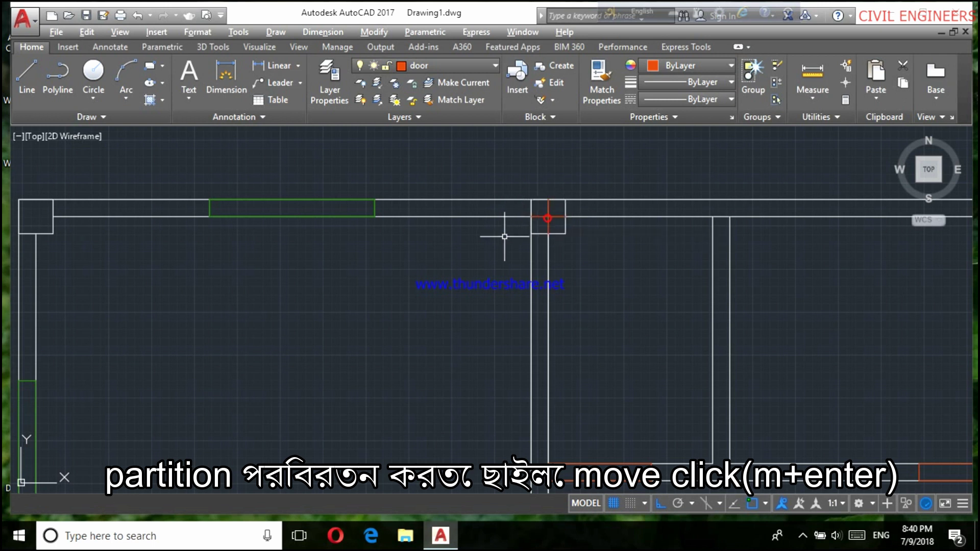
Move the crossing-selected partition walls so they line up with the top-wall column.
scroll(504, 236, down, 3)
click(692, 360)
click(553, 274)
right_click(554, 274)
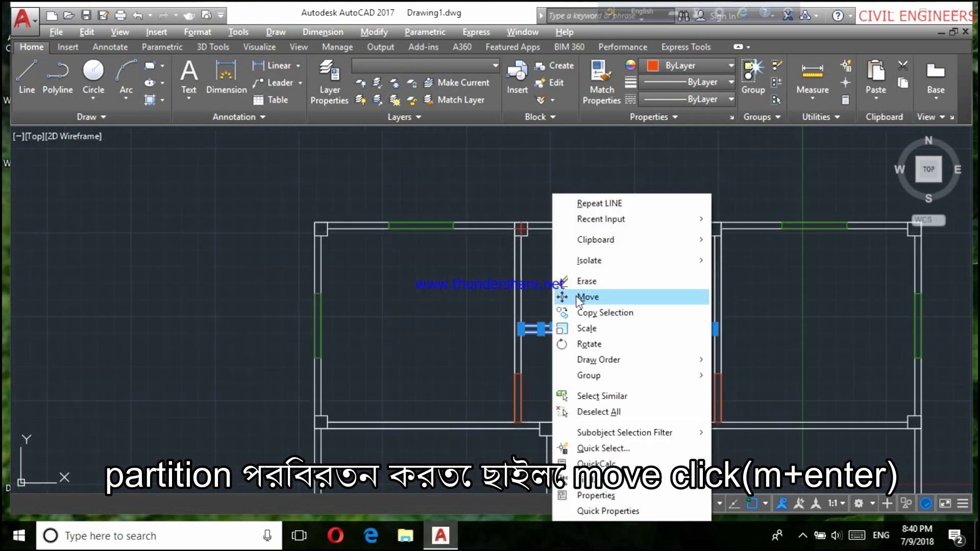
click(578, 297)
scroll(498, 221, up, 3)
scroll(511, 222, down, 3)
scroll(605, 221, up, 2)
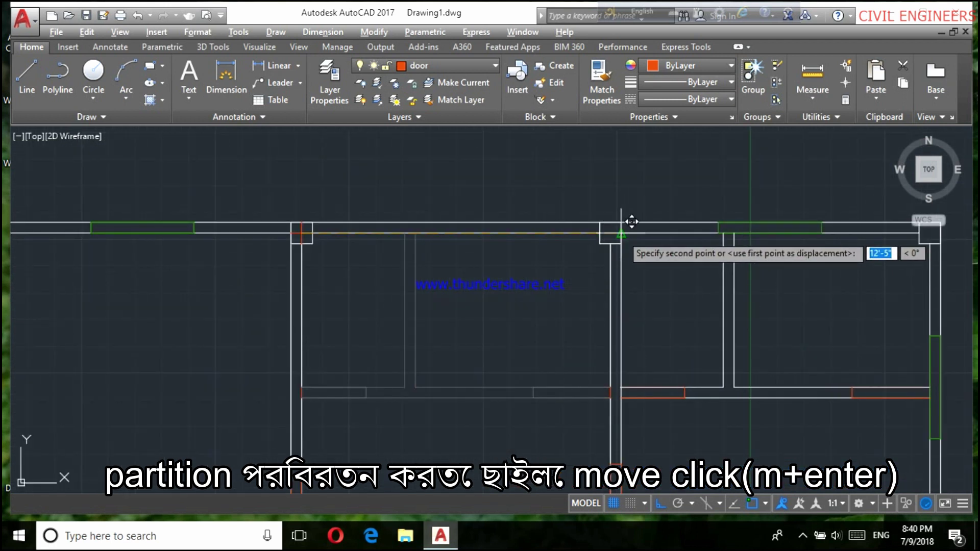
click(626, 224)
scroll(592, 261, down, 3)
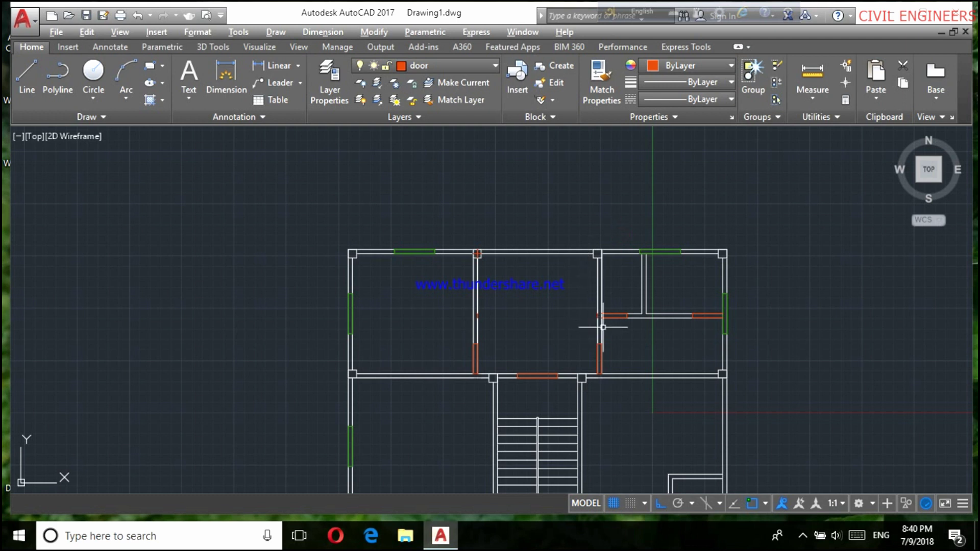
scroll(603, 327, up, 3)
scroll(604, 327, down, 2)
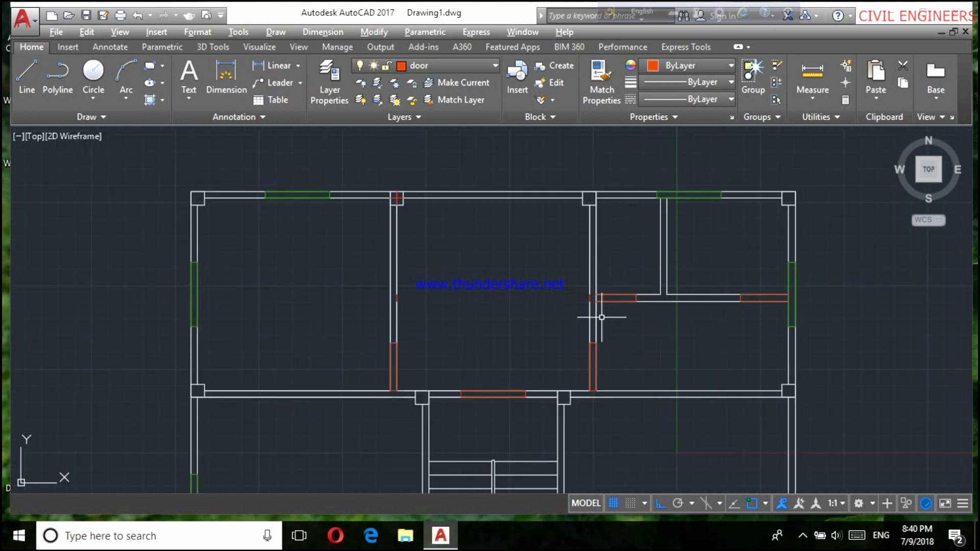
scroll(597, 312, down, 2)
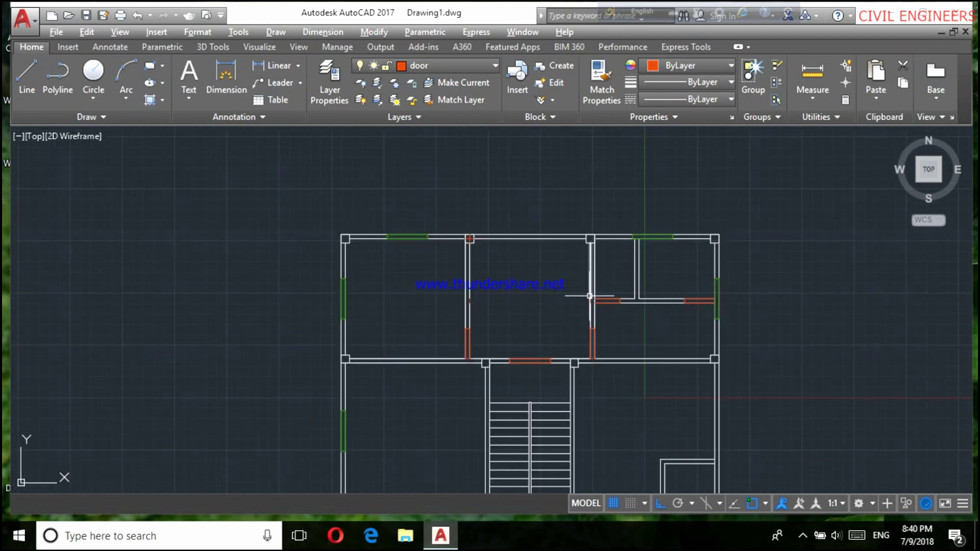
scroll(597, 327, down, 2)
scroll(593, 339, up, 3)
drag(598, 311, 557, 303)
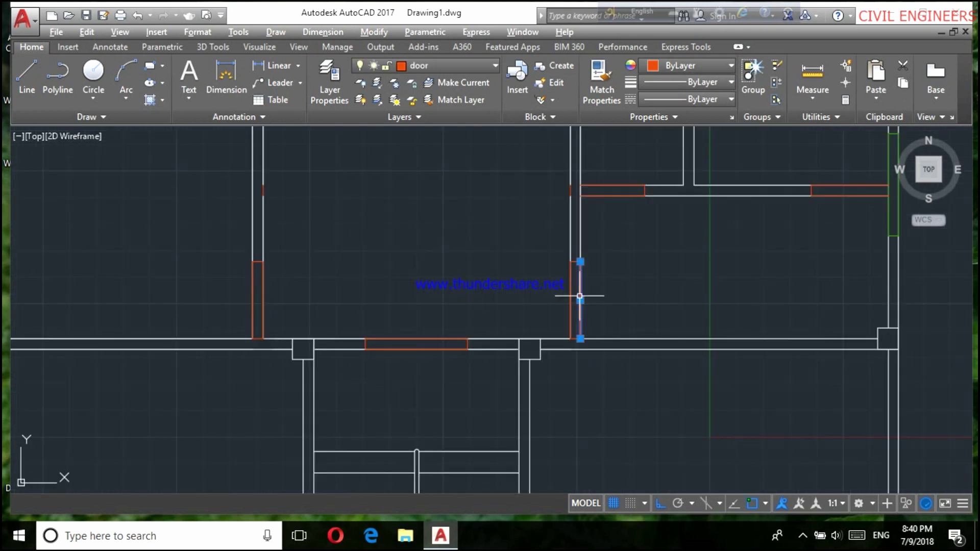
Draw a closed 18-inch by 5-inch window rectangle in the bathroom's top wall.
text(l)
key(Return)
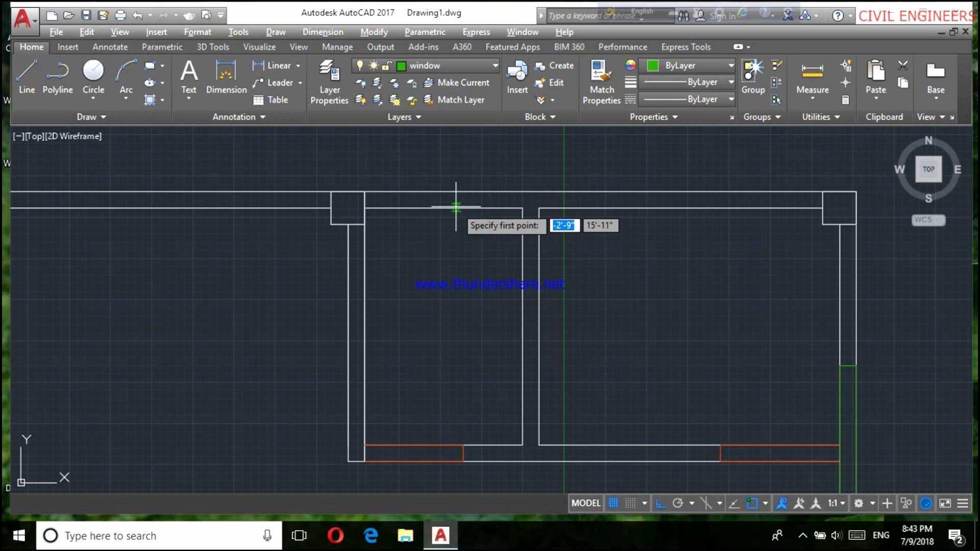
click(444, 208)
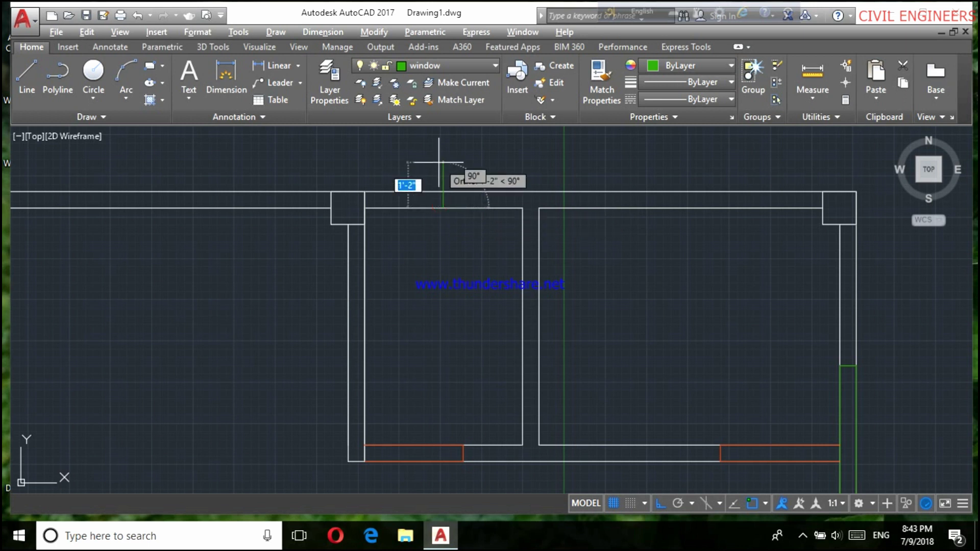
text(5)
key(Return)
text(9)
key(Return)
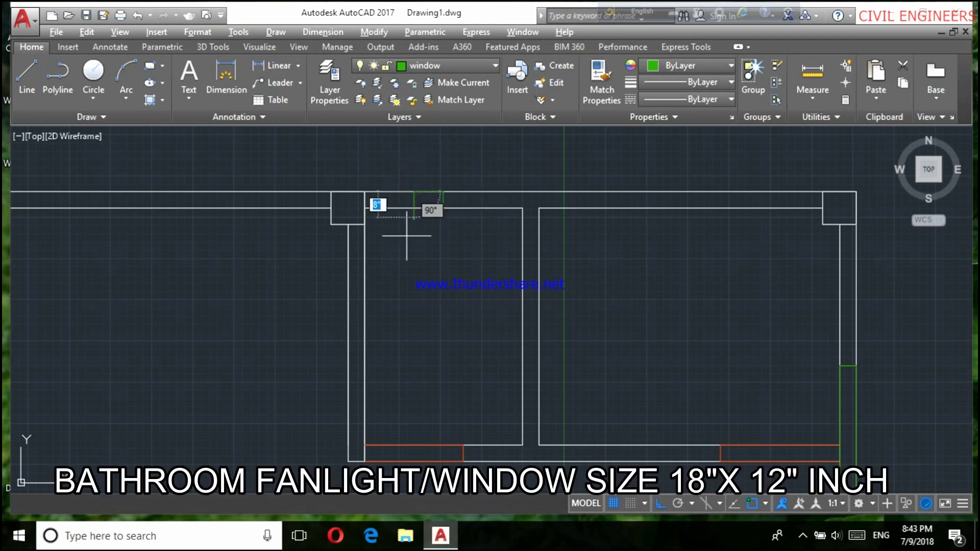
text(5)
key(Return)
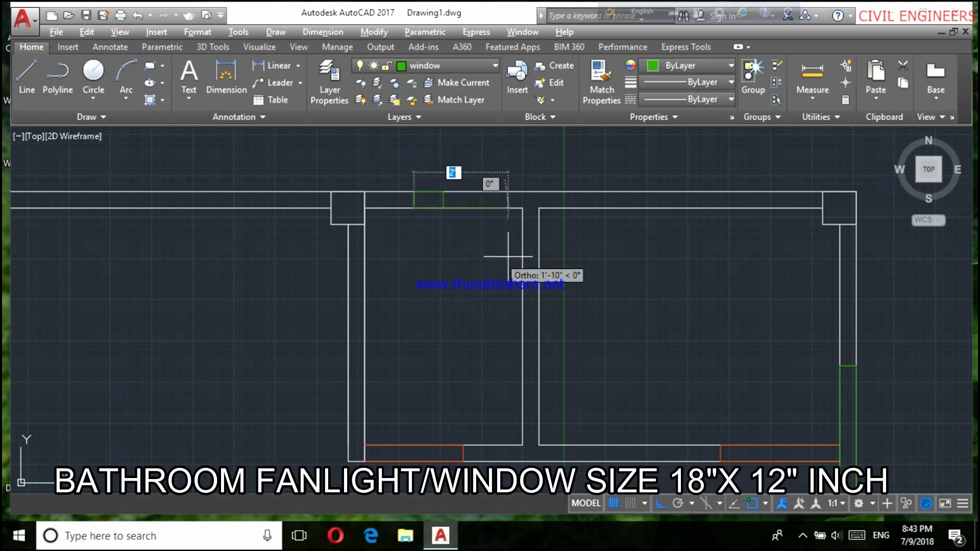
text(18)
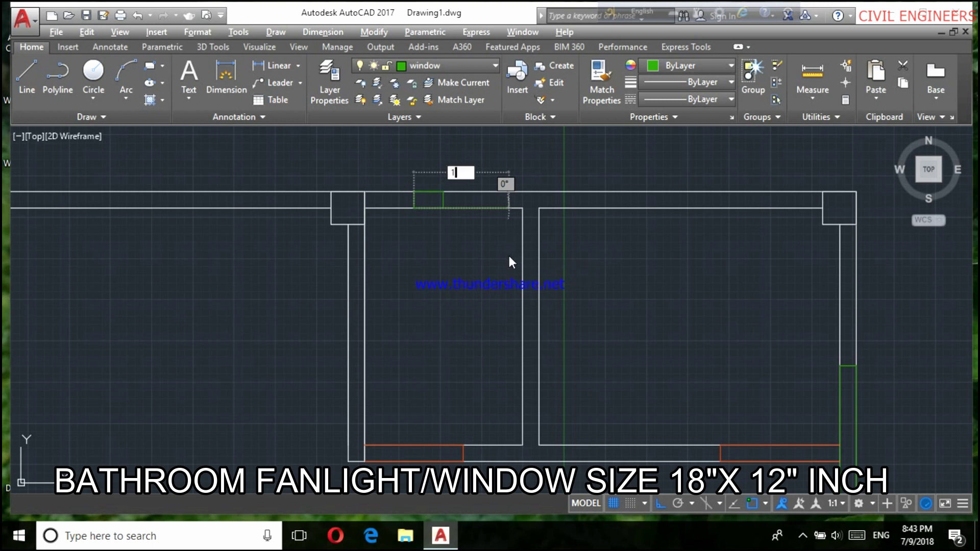
key(Return)
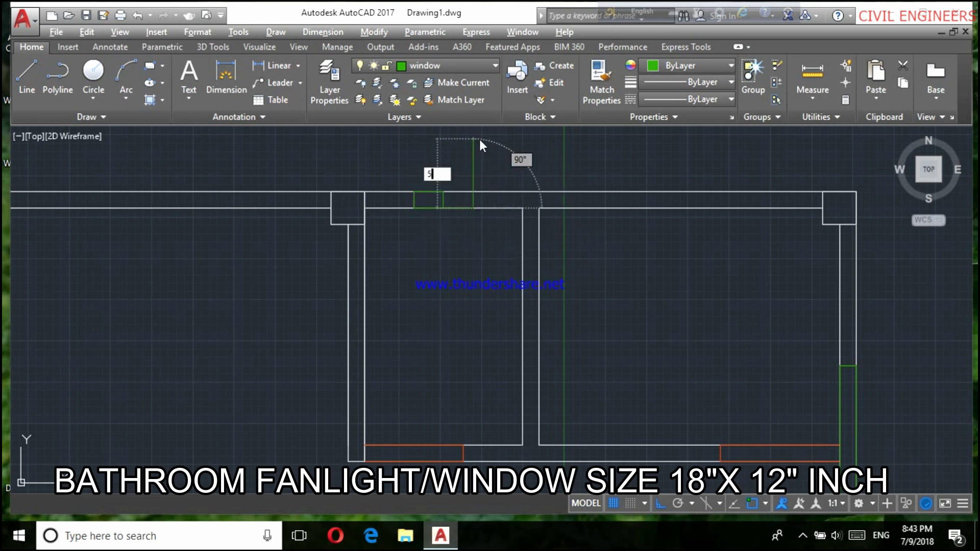
text(5)
key(Return)
text(c)
key(Return)
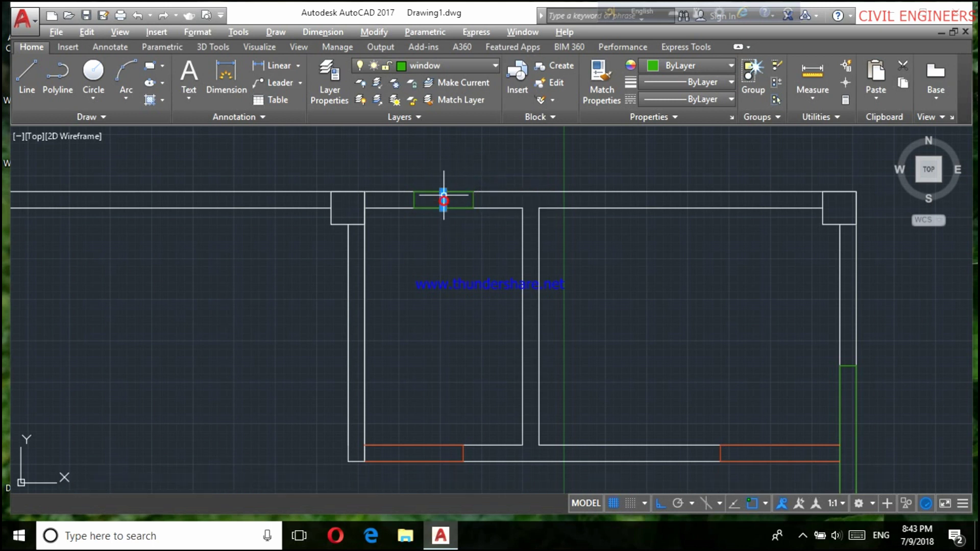
scroll(568, 219, down, 1)
scroll(514, 218, down, 1)
scroll(473, 201, down, 1)
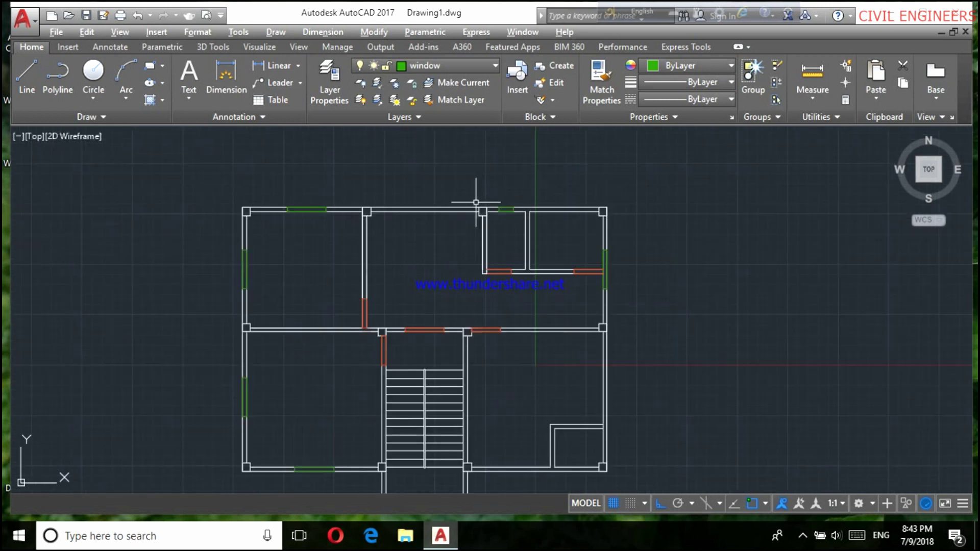
scroll(523, 284, down, 1)
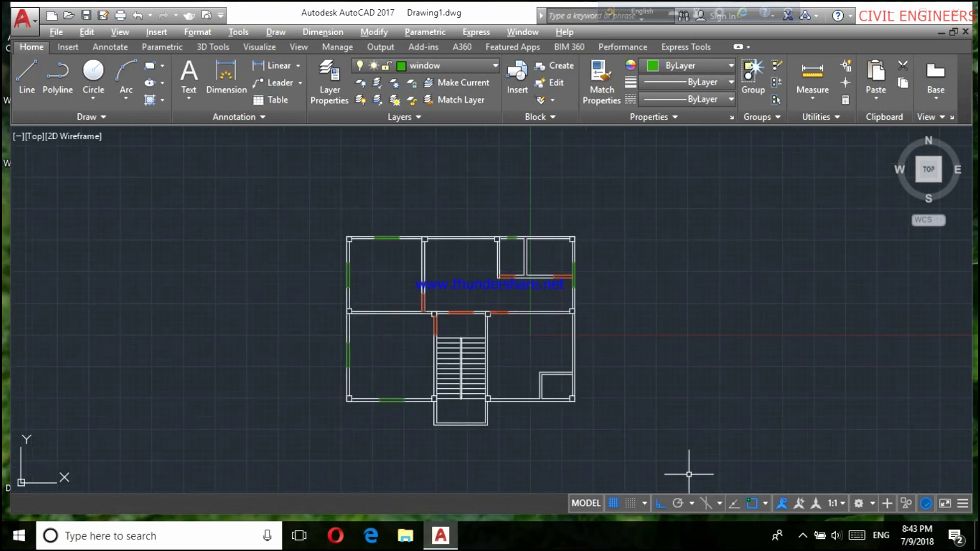
click(803, 536)
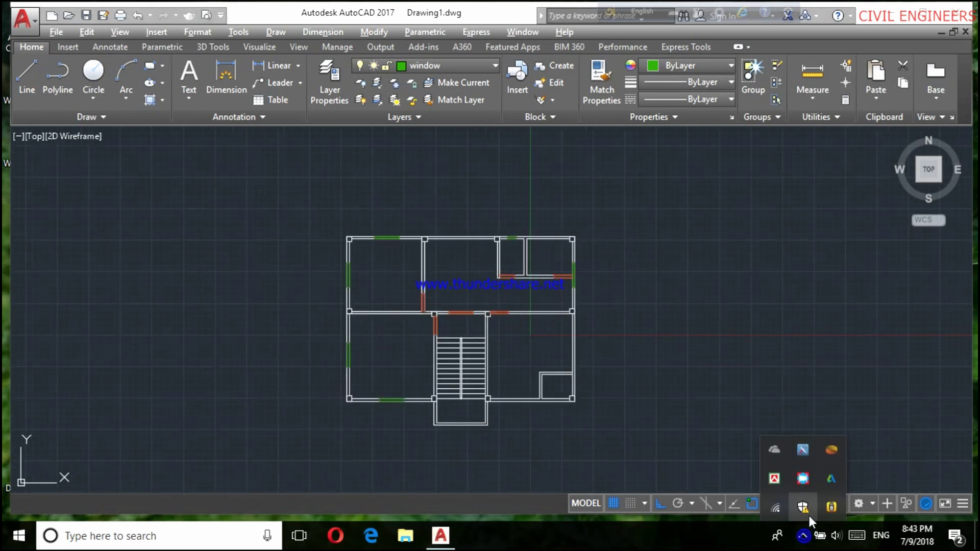
Choose Multiline Text and drag a label box across the top-left room.
right_click(794, 479)
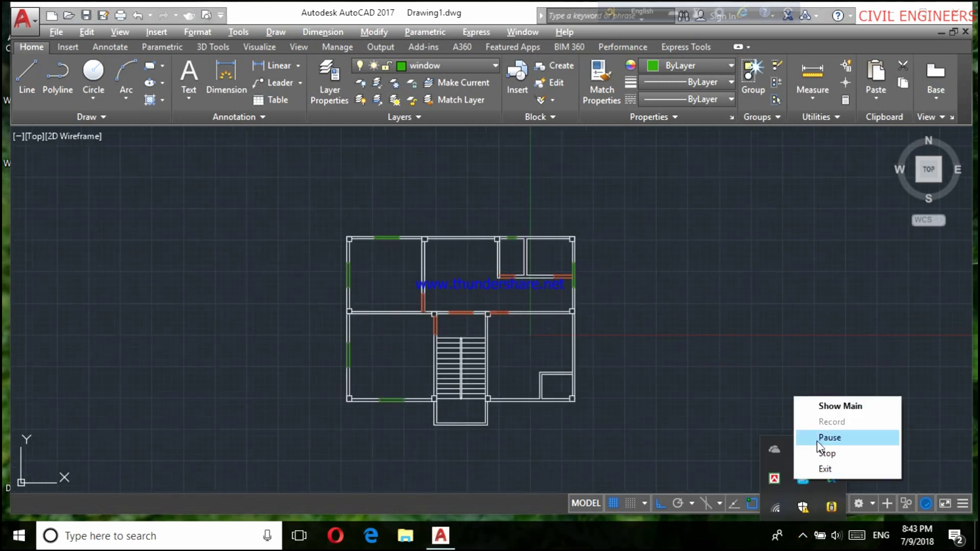
click(816, 438)
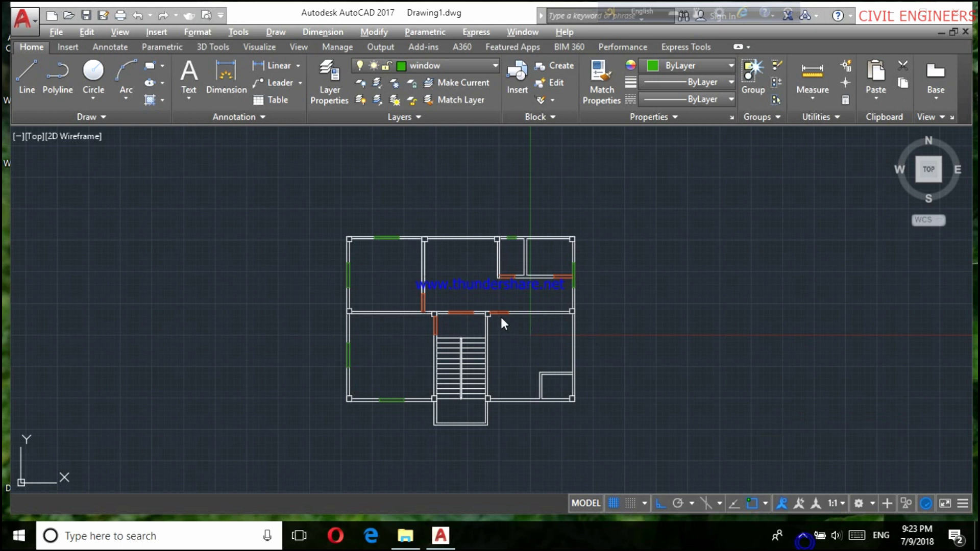
scroll(477, 312, up, 2)
scroll(476, 312, up, 2)
scroll(489, 264, down, 2)
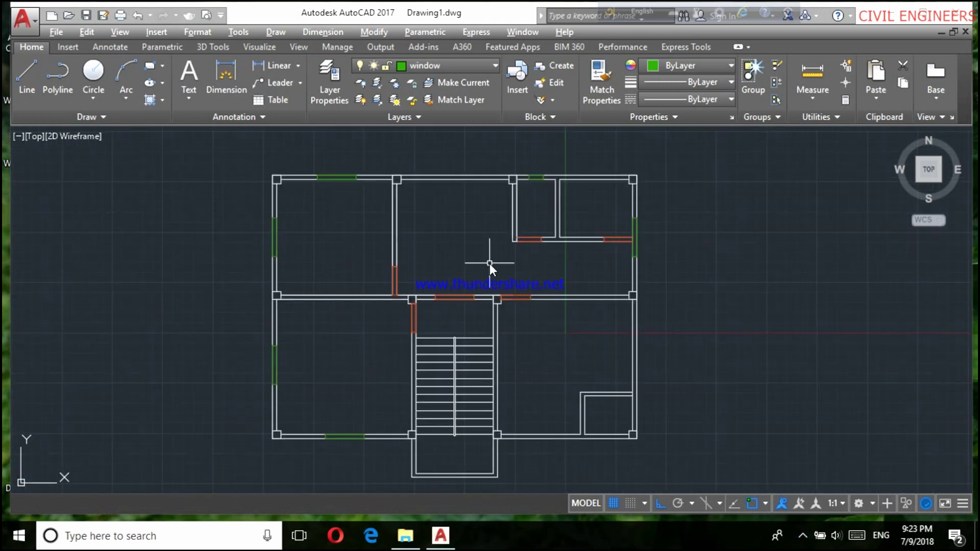
scroll(595, 174, up, 2)
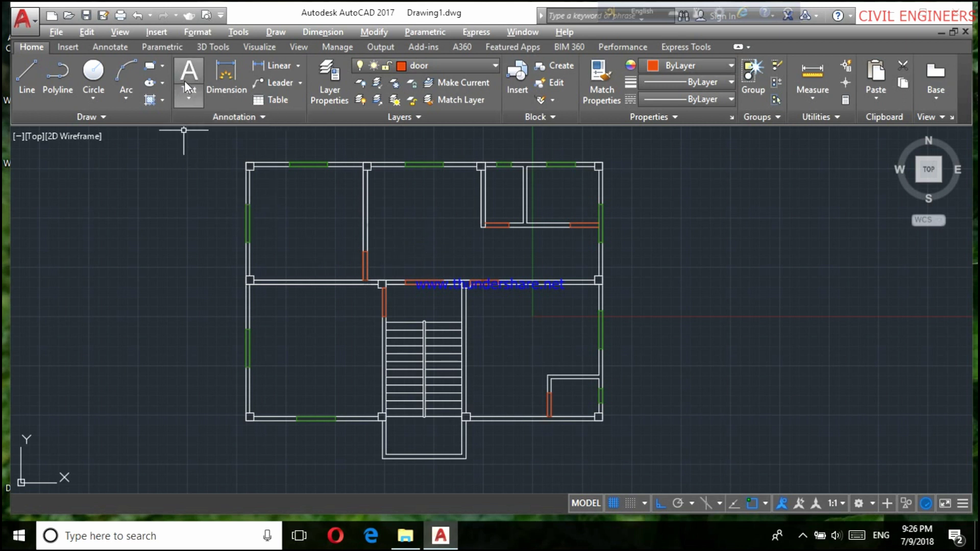
click(188, 97)
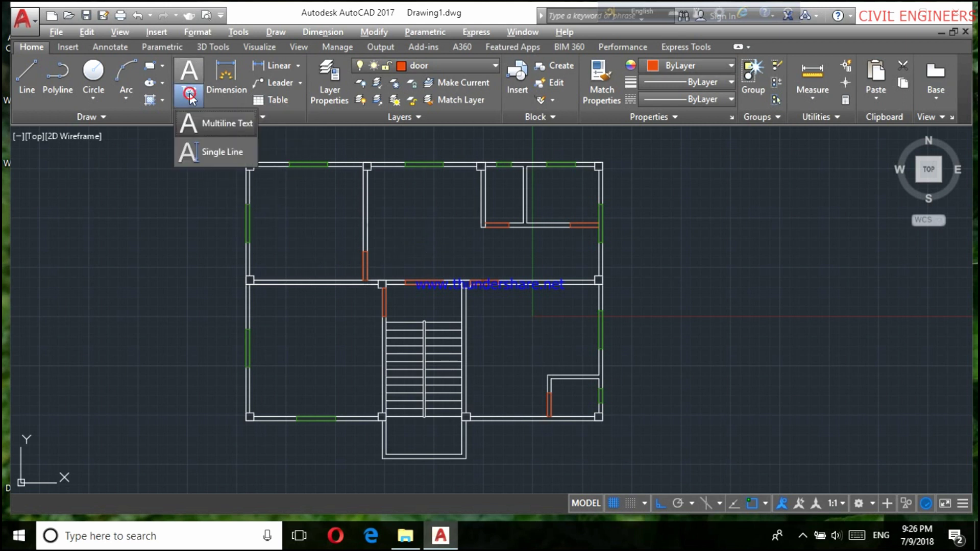
click(197, 115)
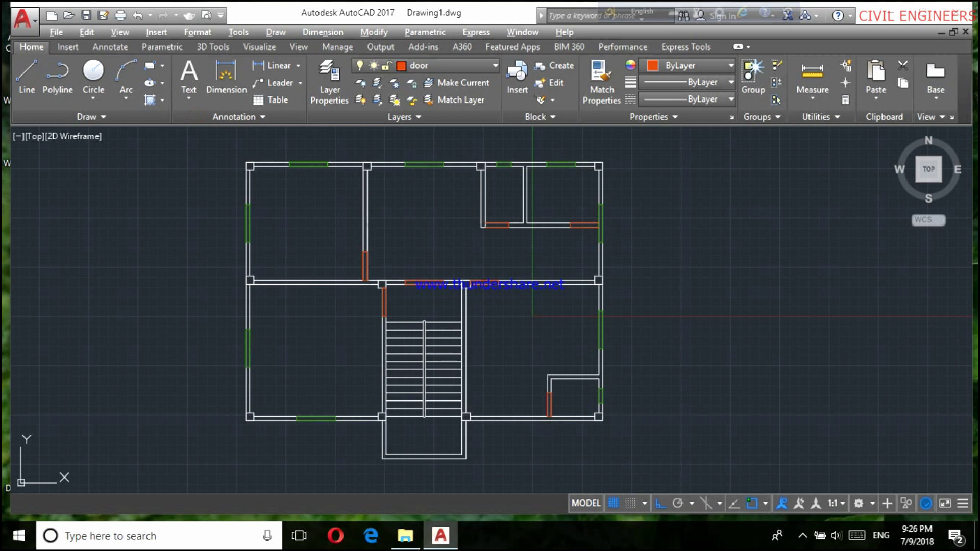
scroll(350, 273, up, 3)
scroll(296, 306, down, 3)
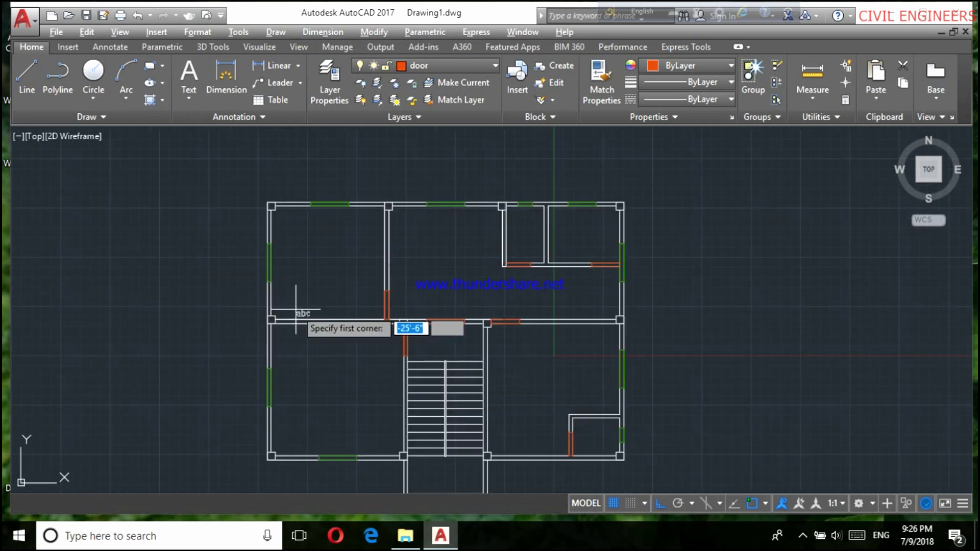
scroll(293, 249, up, 4)
click(295, 204)
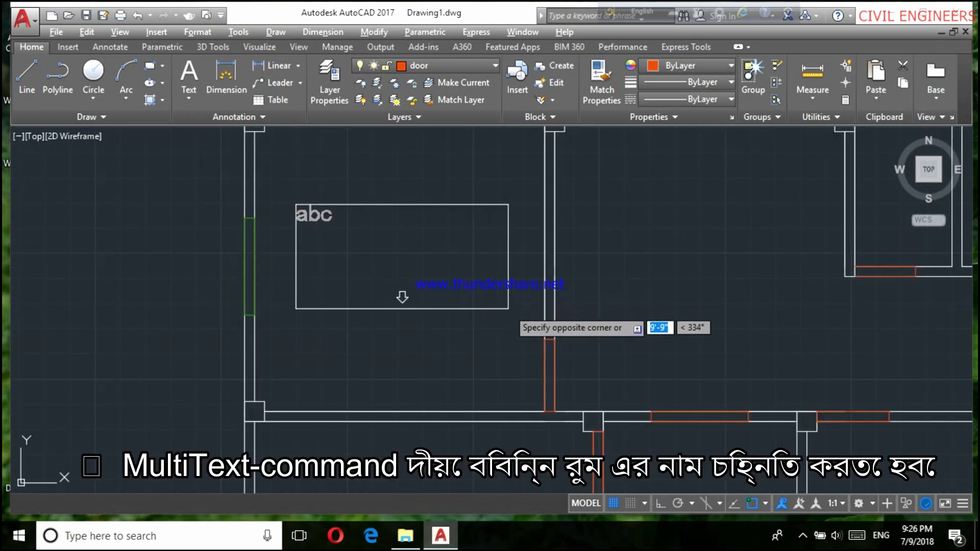
click(509, 309)
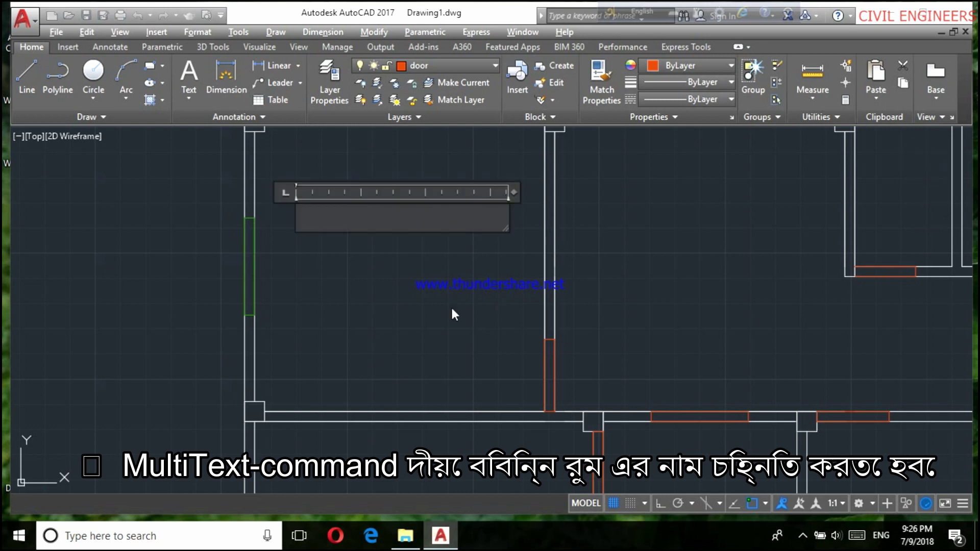
Type the room label 'BED ROOM' and start a second line for its size.
text(beddd)
key(BackSpace)
key(BackSpace)
key(BackSpace)
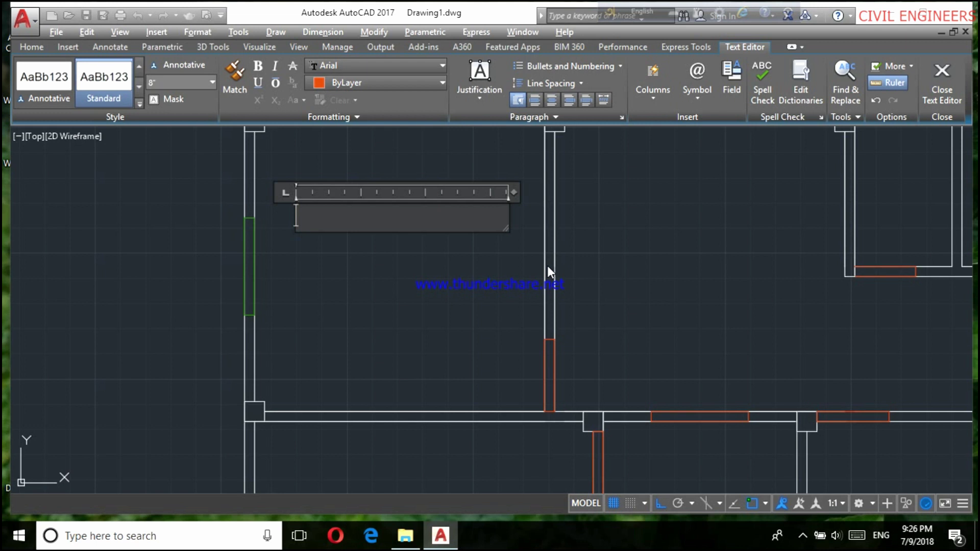
text(BED ROOM)
key(Return)
text(12 X 12)
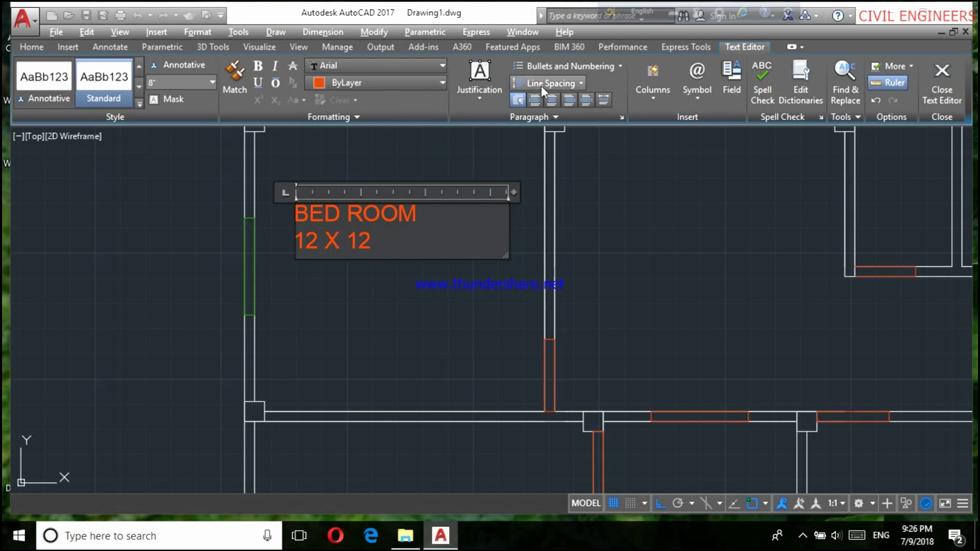
Centre both lines of the BED ROOM 12 X 12 label and finish editing.
click(551, 99)
click(571, 99)
click(519, 99)
click(549, 99)
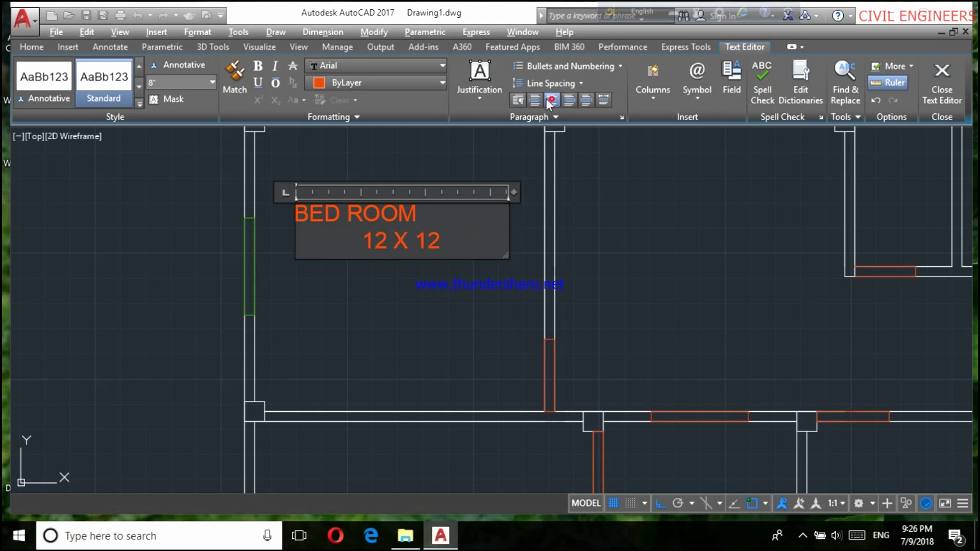
click(554, 101)
click(534, 100)
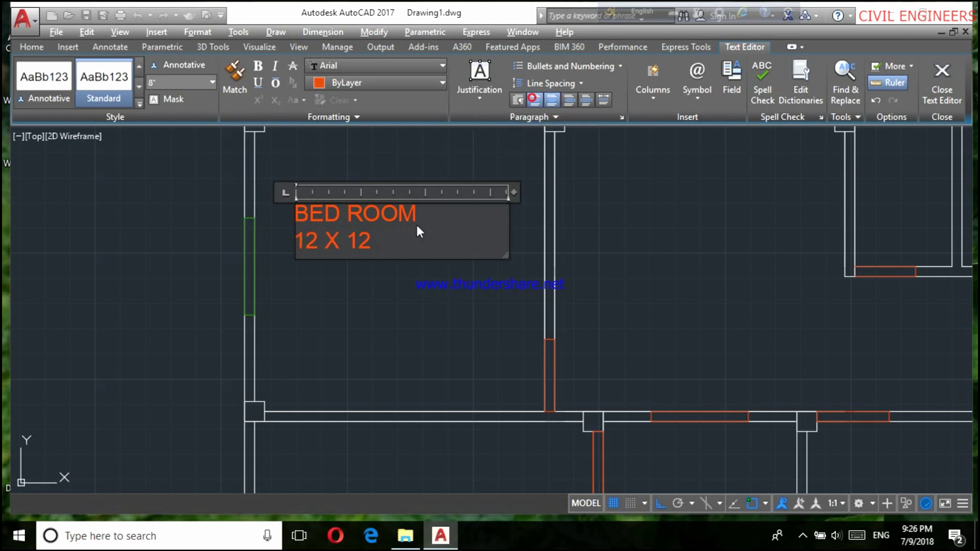
key(ctrl+a)
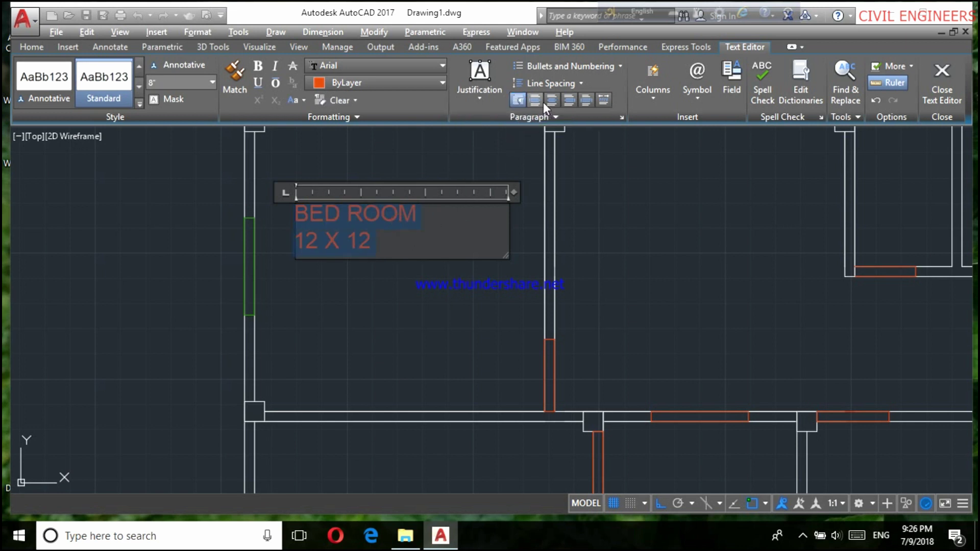
click(548, 101)
click(433, 314)
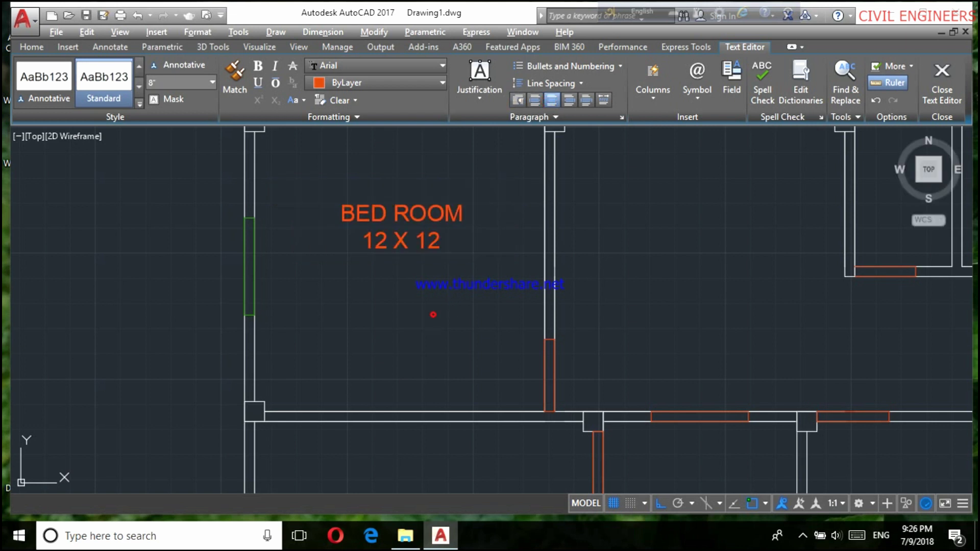
scroll(332, 258, down, 2)
scroll(358, 265, down, 2)
Copy the BED ROOM 12 X 12 label into the upper-middle room.
scroll(376, 273, up, 2)
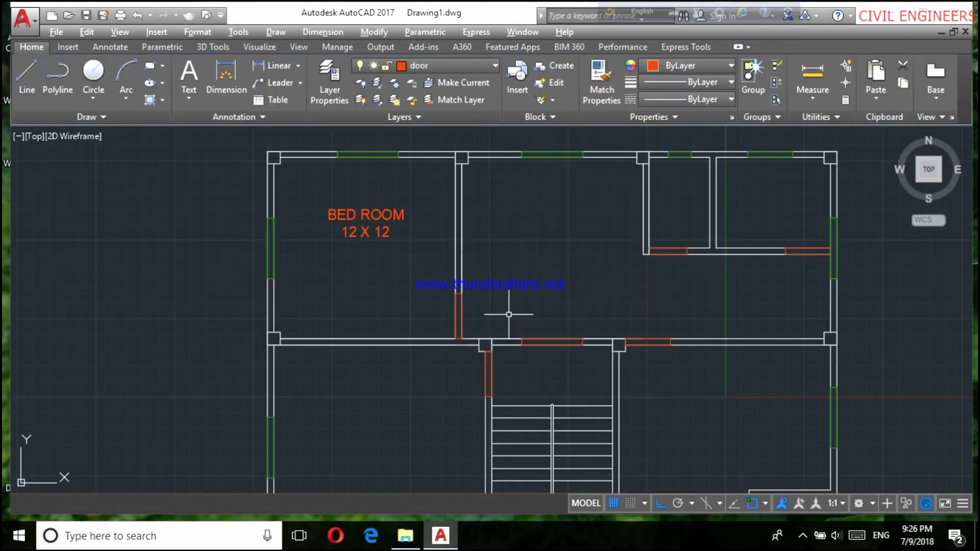
click(364, 220)
scroll(363, 219, up, 2)
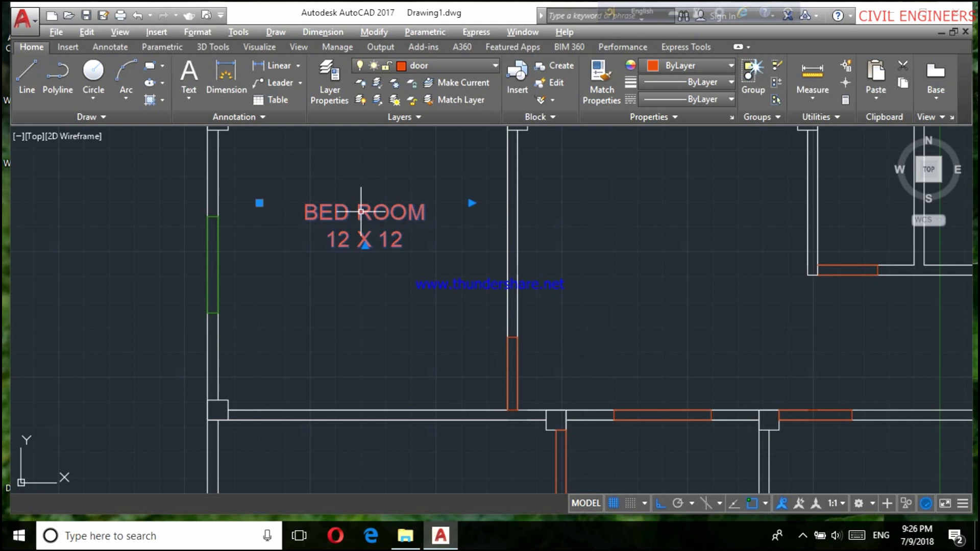
right_click(360, 212)
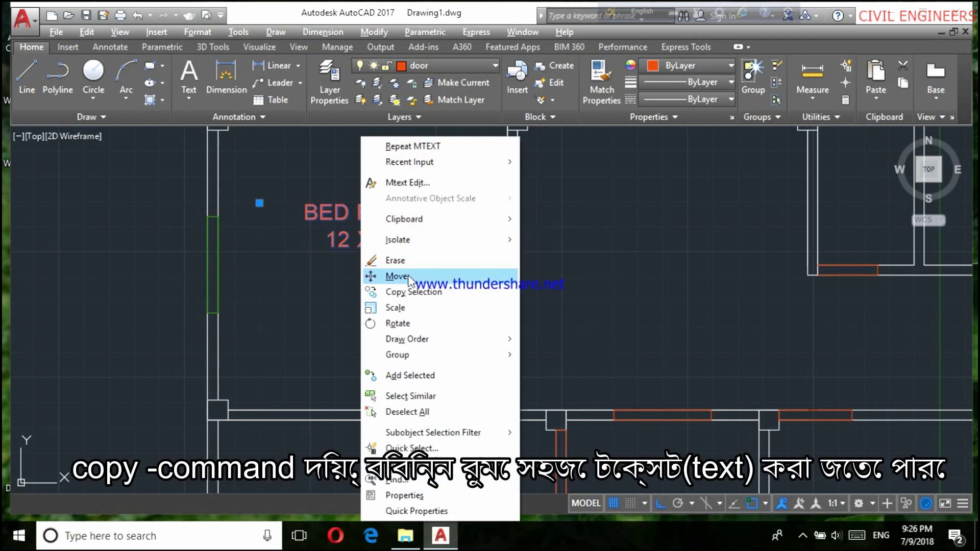
click(408, 287)
click(362, 214)
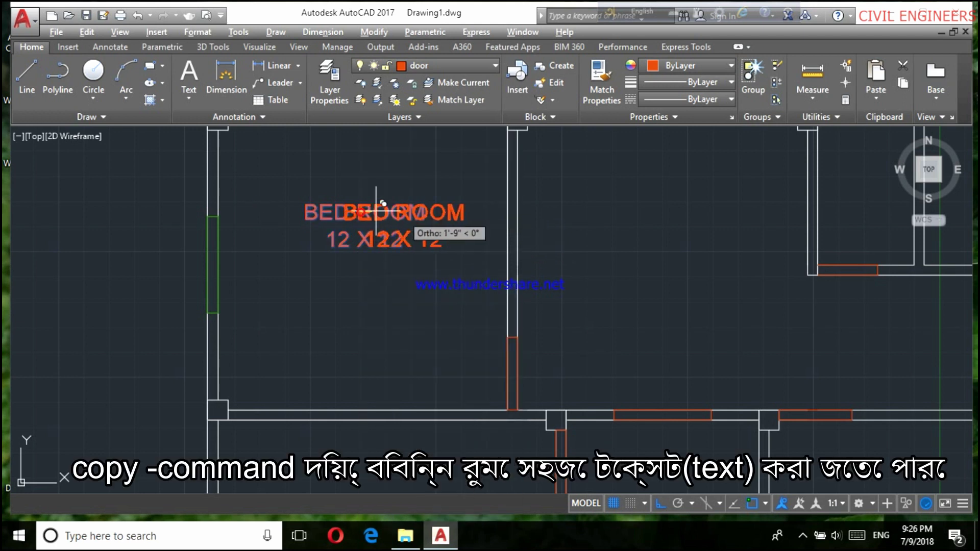
scroll(424, 215, down, 5)
scroll(373, 284, up, 2)
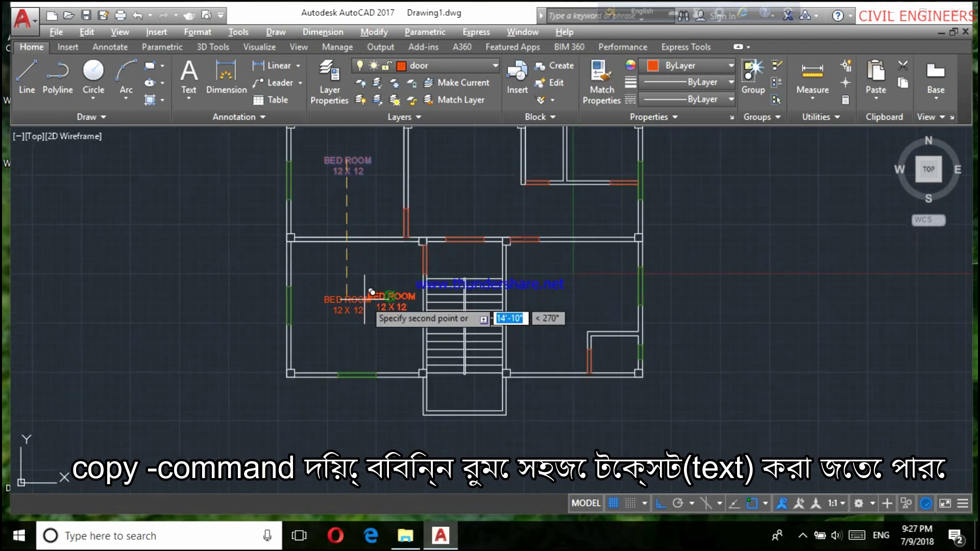
scroll(369, 283, down, 2)
scroll(434, 234, up, 2)
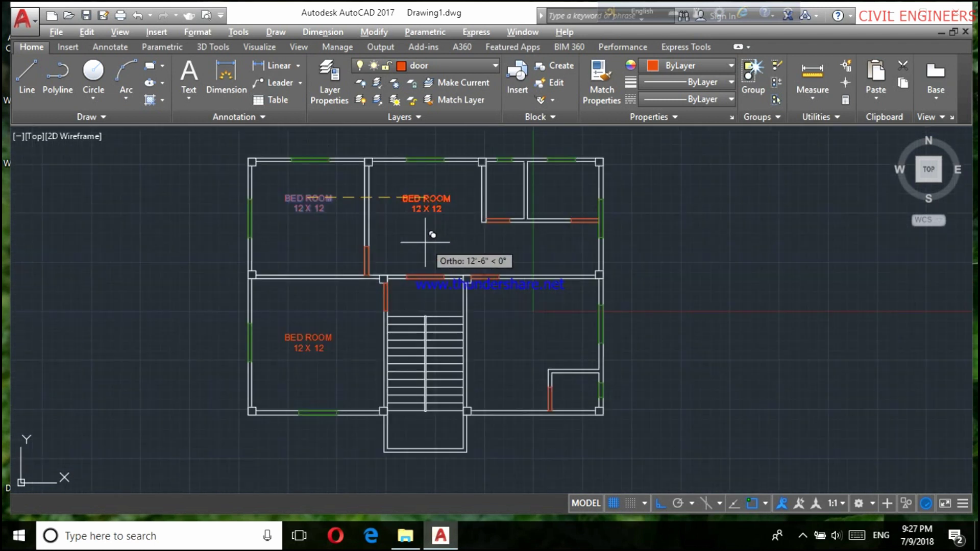
scroll(431, 214, up, 2)
click(425, 218)
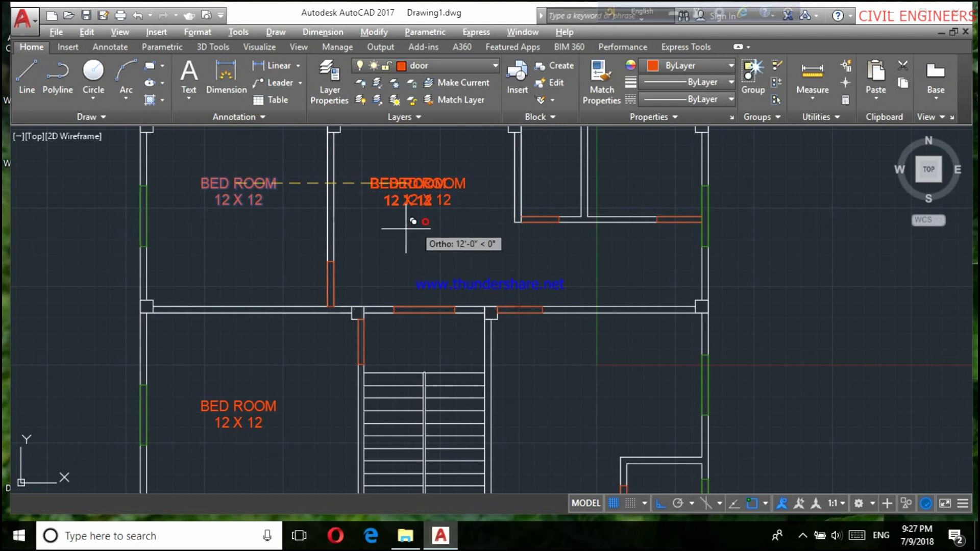
scroll(417, 217, down, 2)
scroll(551, 195, up, 2)
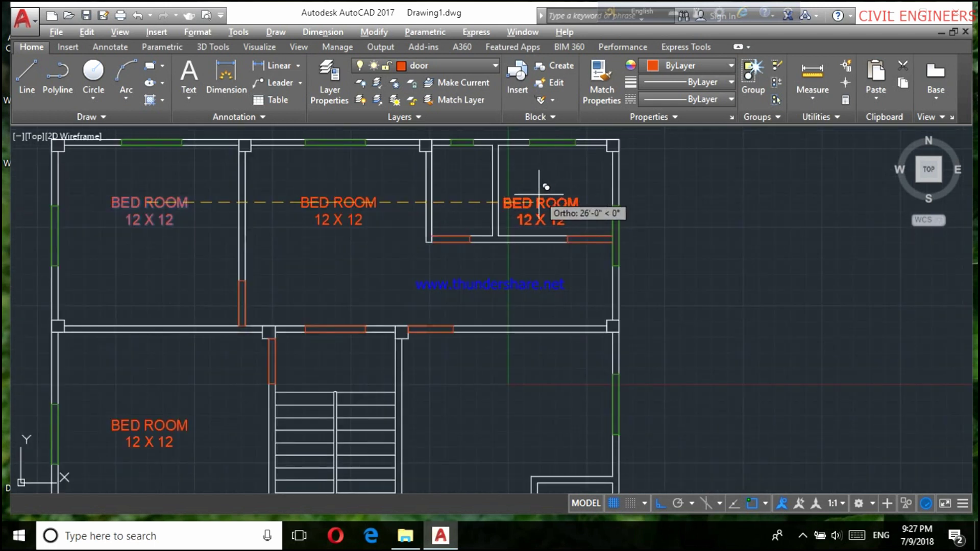
key(F8)
Rewrite the copied room label to read KITCHEN with the size 7.7' X 6'.
scroll(545, 187, up, 2)
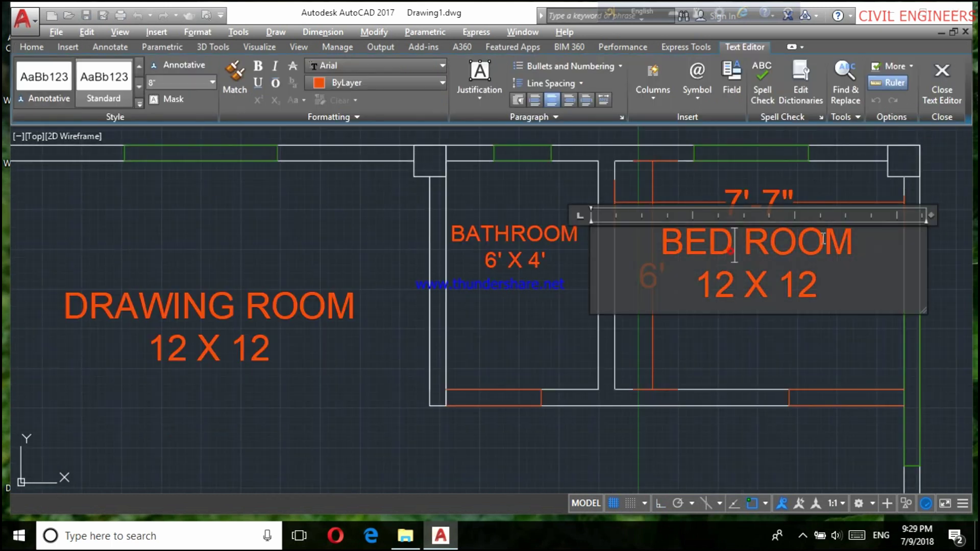
key(BackSpace)
key(BackSpace)
key(BackSpace)
key(BackSpace)
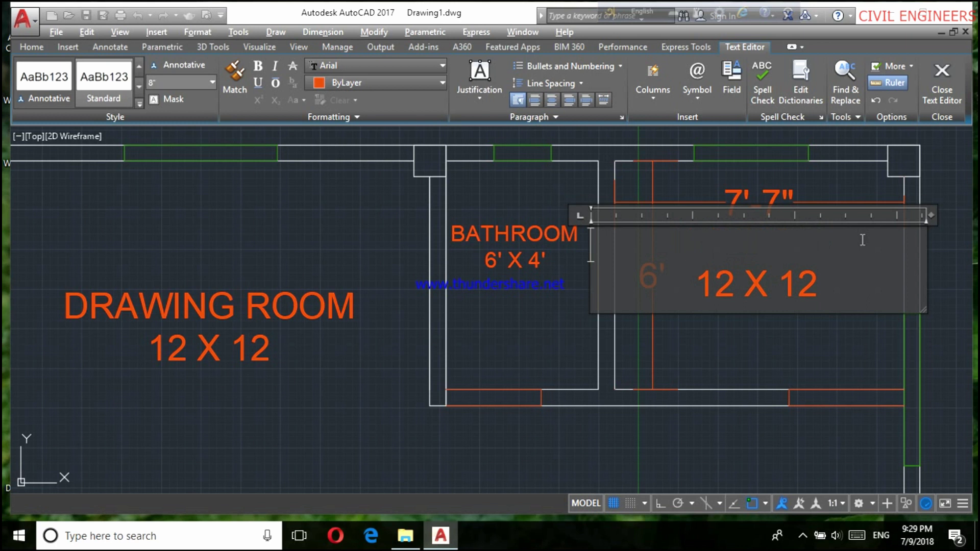
text(KITCHEN)
drag(845, 280, 696, 280)
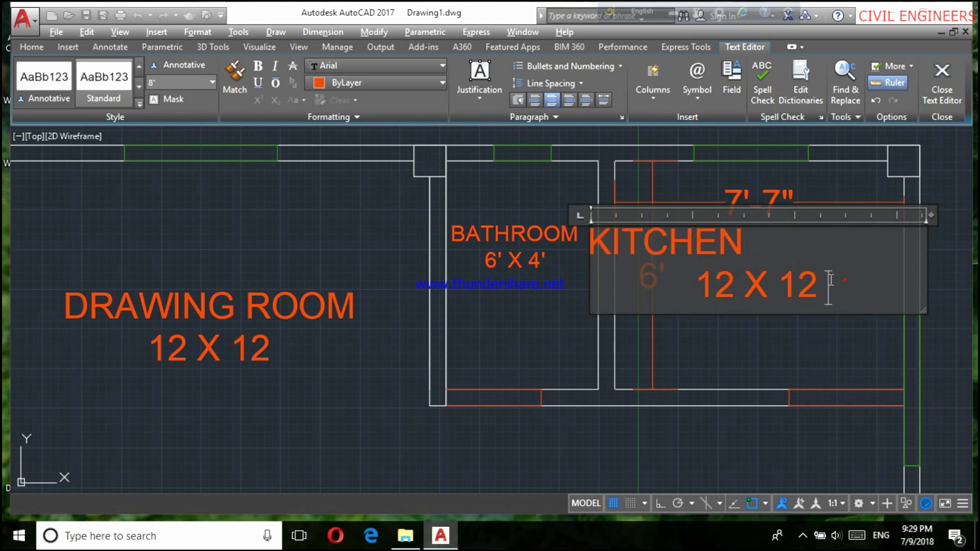
key(BackSpace)
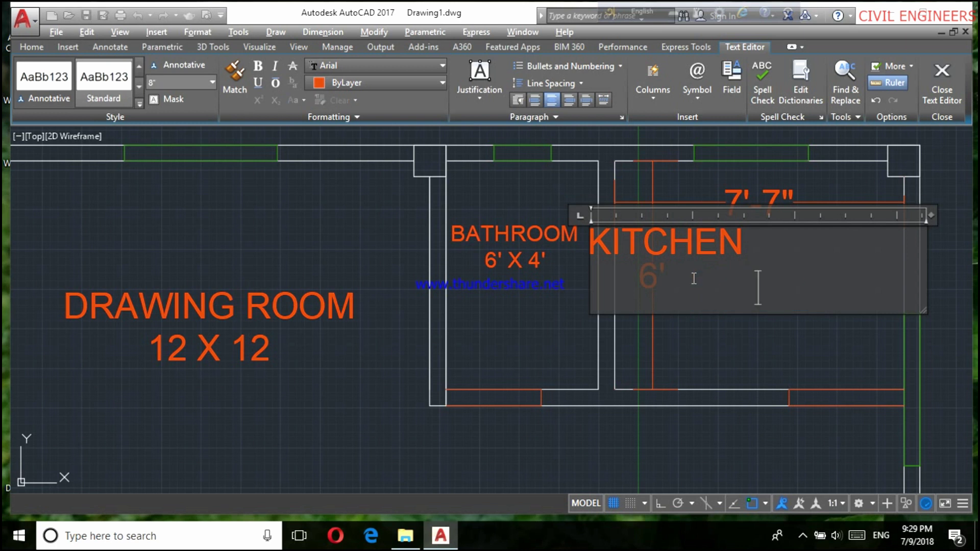
text(7.7')
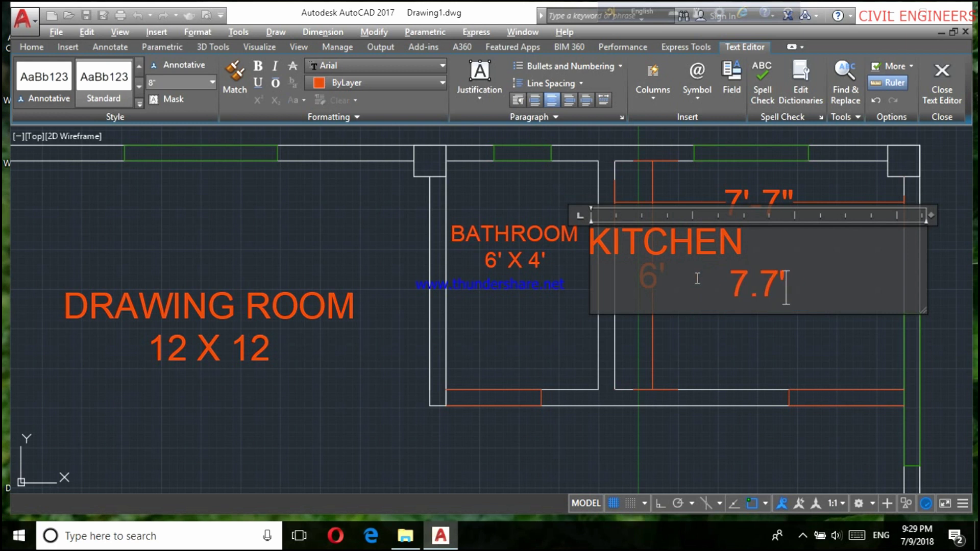
text( X )
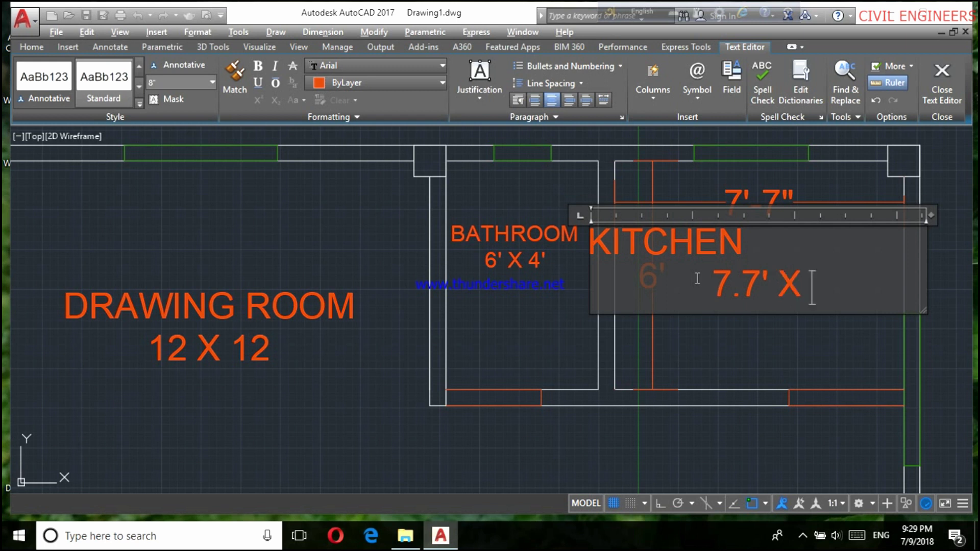
text(6)
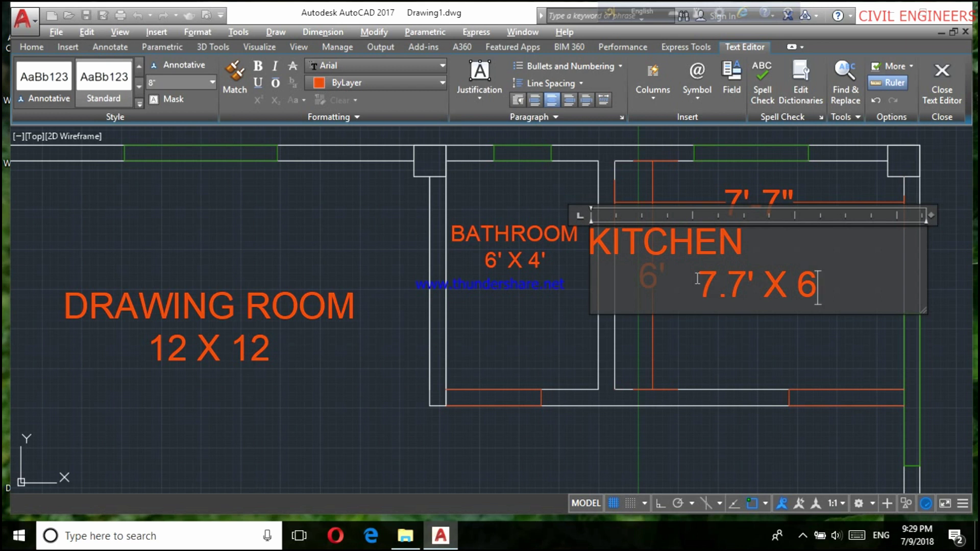
text(')
click(758, 343)
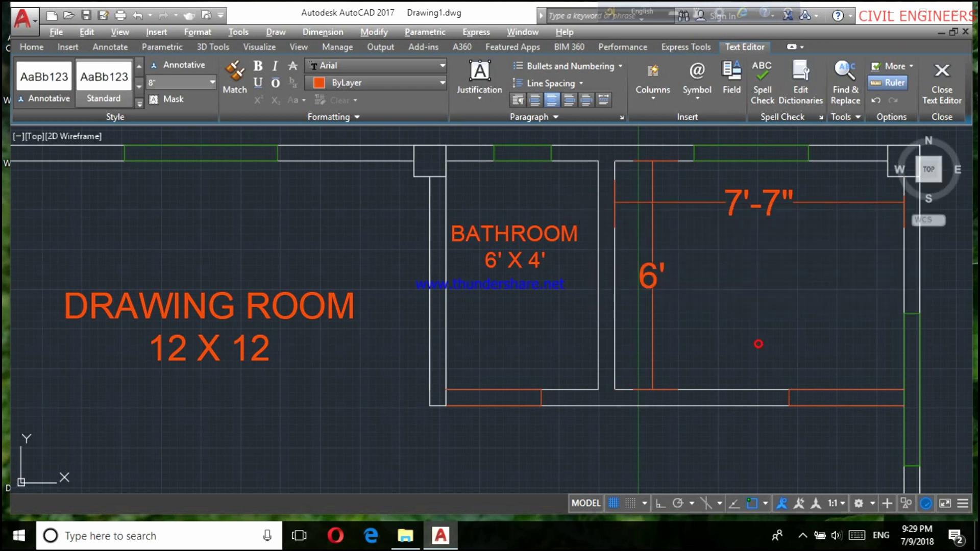
Erase the 6' and 7'-7" dimensions from the kitchen.
click(712, 247)
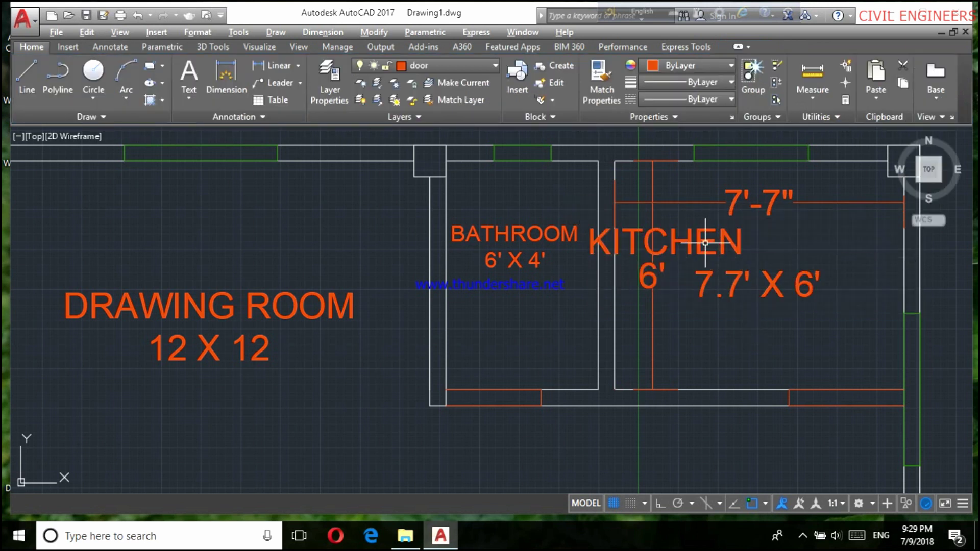
double_click(773, 295)
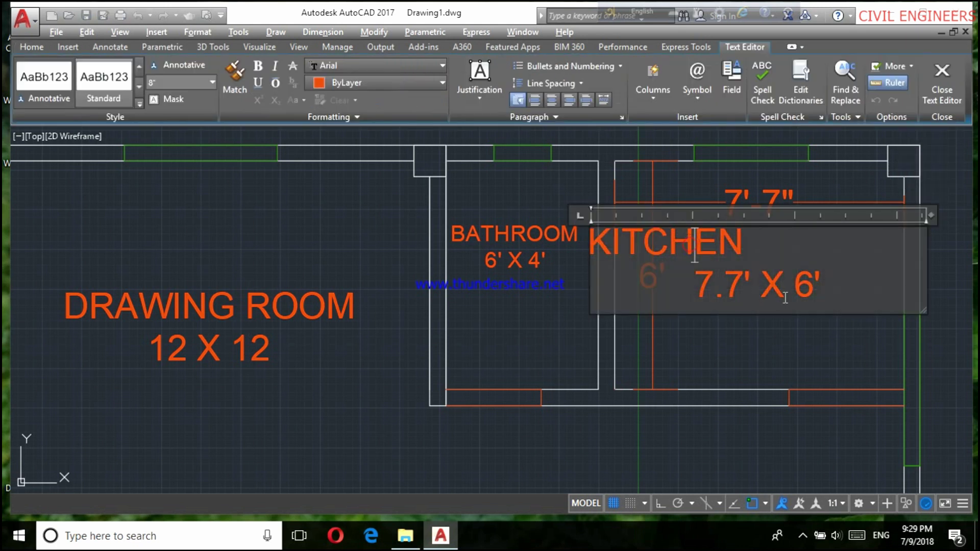
key(Escape)
key(Delete)
Move the KITCHEN label so it sits centred inside the kitchen.
click(766, 248)
right_click(778, 255)
click(814, 276)
click(794, 242)
click(707, 237)
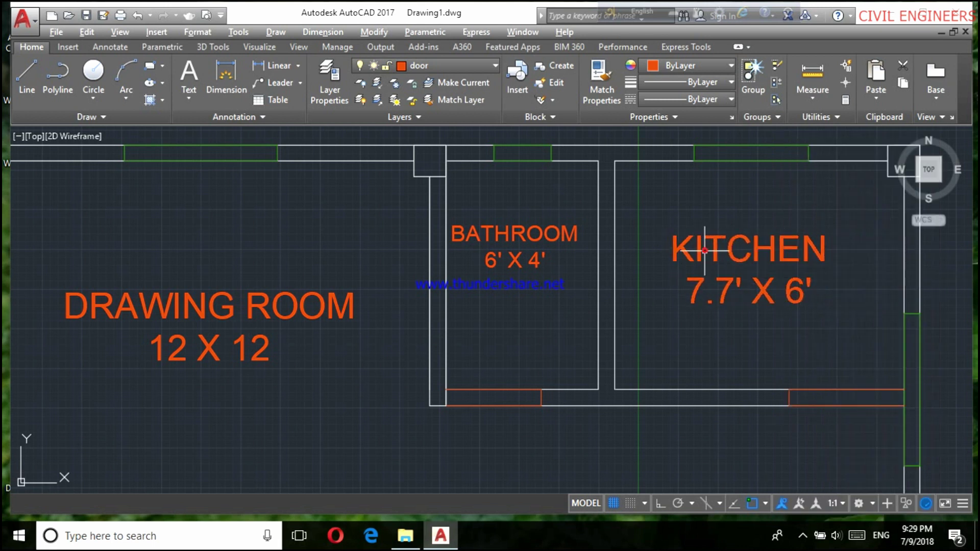
scroll(699, 239, down, 3)
scroll(696, 240, down, 4)
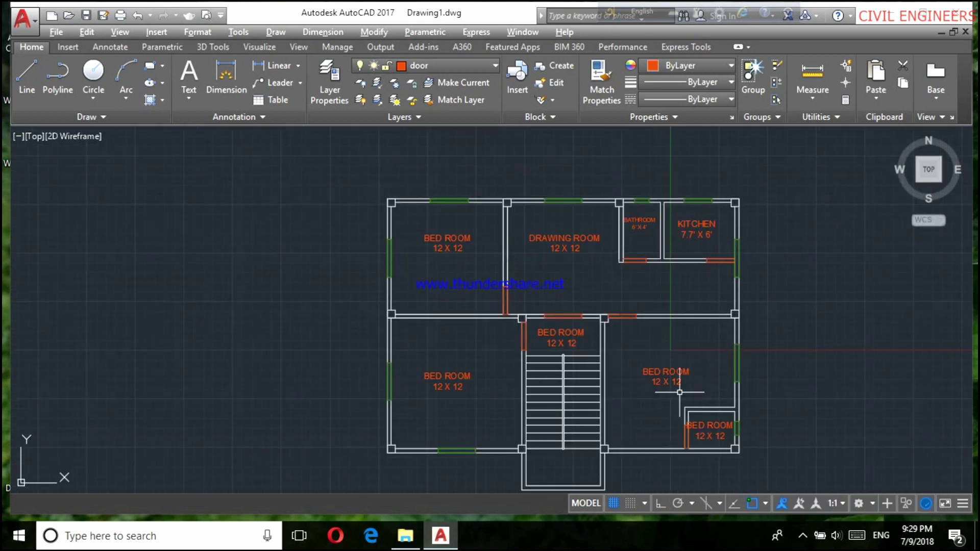
Pick options from right-click menus in the lower part of the drawing.
right_click(778, 545)
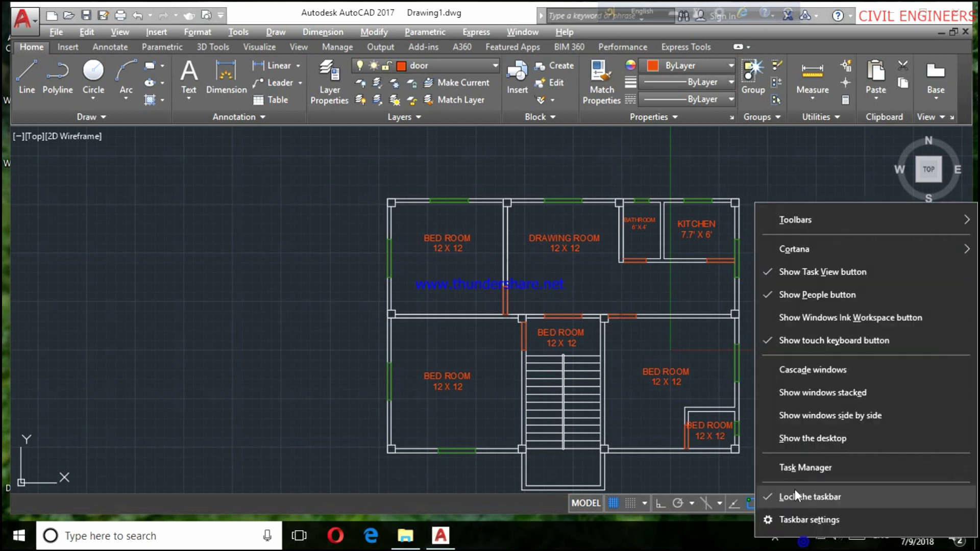
click(788, 548)
click(803, 536)
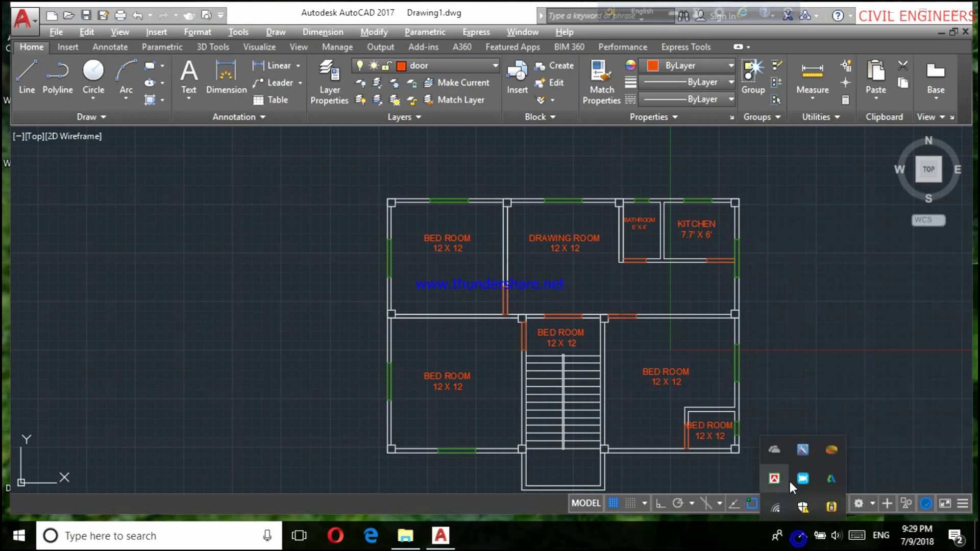
right_click(803, 479)
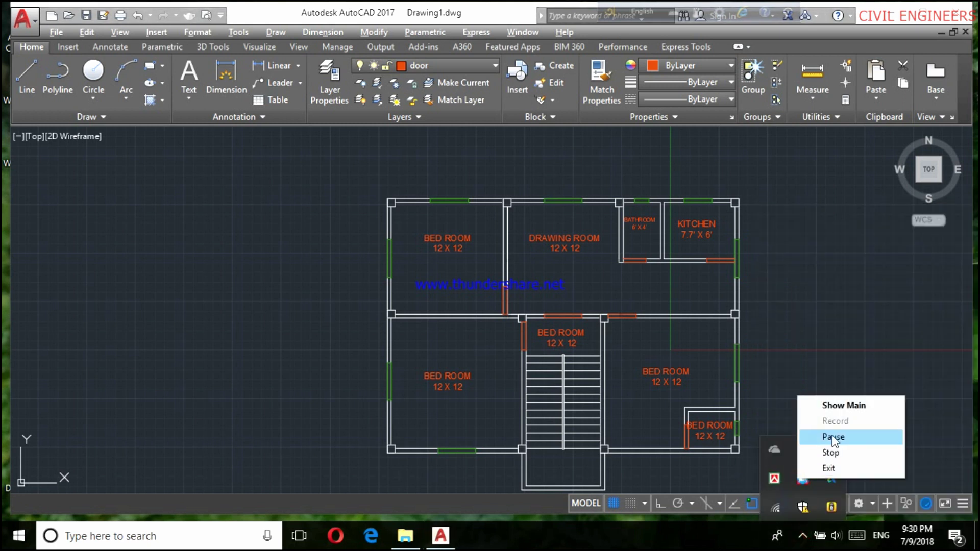
click(832, 435)
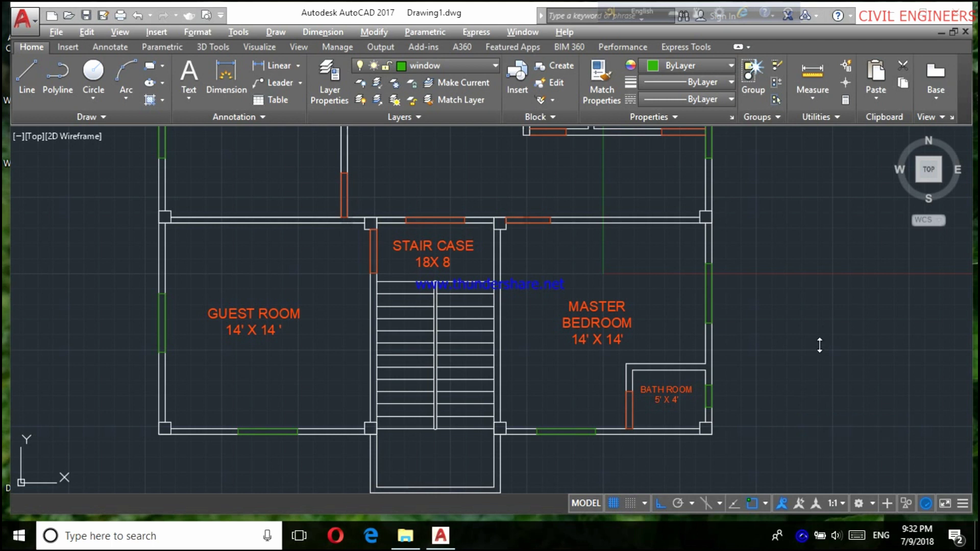
scroll(802, 387, down, 3)
scroll(503, 234, up, 3)
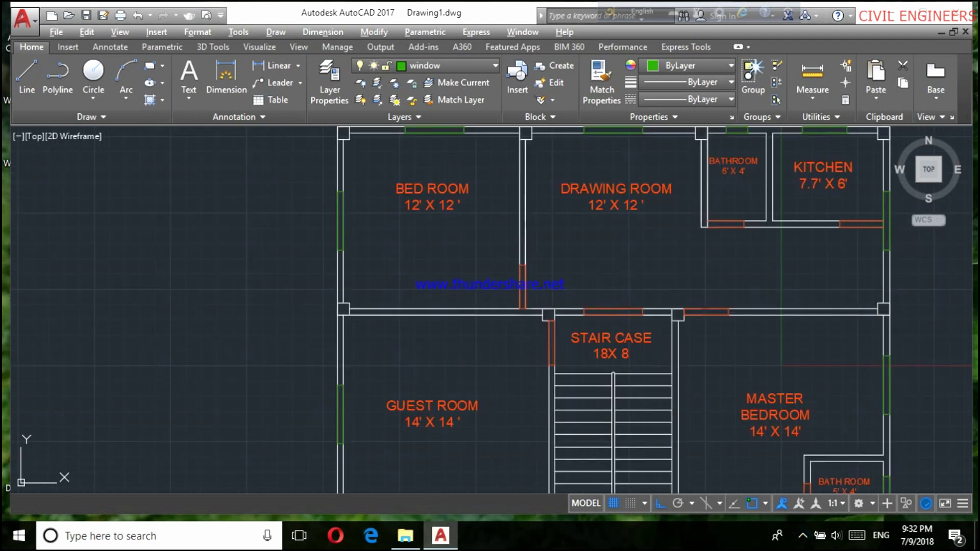
Pan and zoom across the plan to review the guest room, staircase, bedrooms and kitchen.
mouse_move(595, 249)
middle_down()
mouse_move(455, 275)
mouse_move(471, 131)
middle_up()
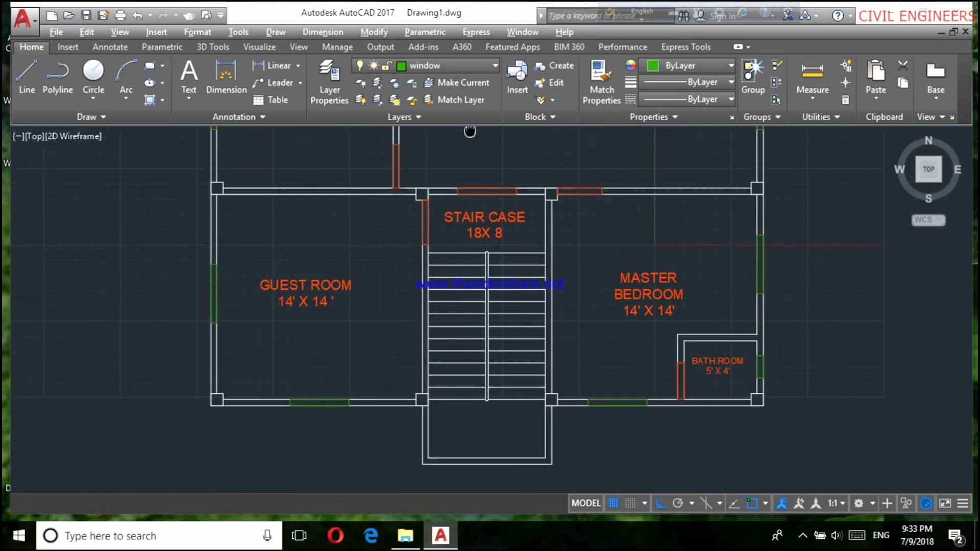
mouse_move(574, 313)
middle_down()
mouse_move(561, 453)
mouse_move(556, 396)
middle_up()
scroll(552, 400, down, 2)
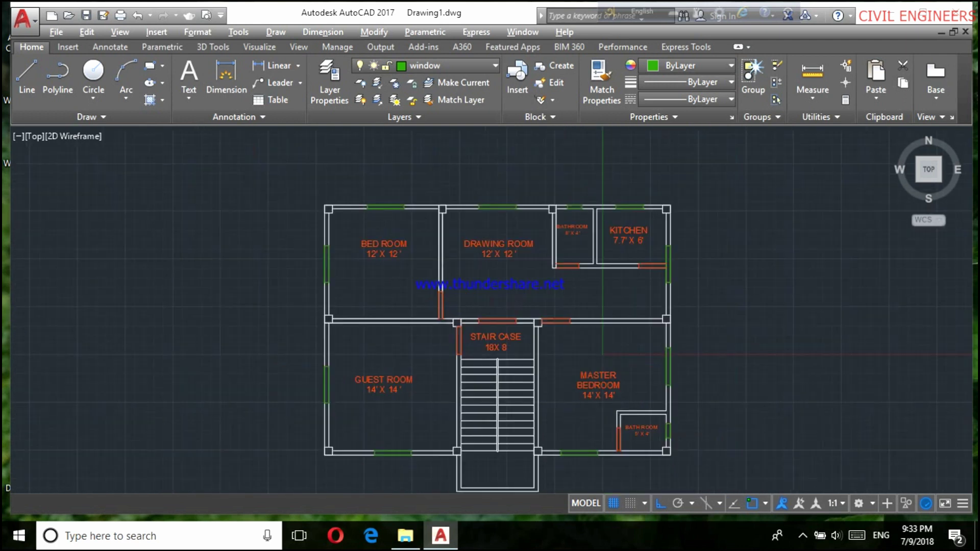
scroll(545, 407, down, 2)
scroll(466, 283, down, 3)
scroll(478, 342, up, 5)
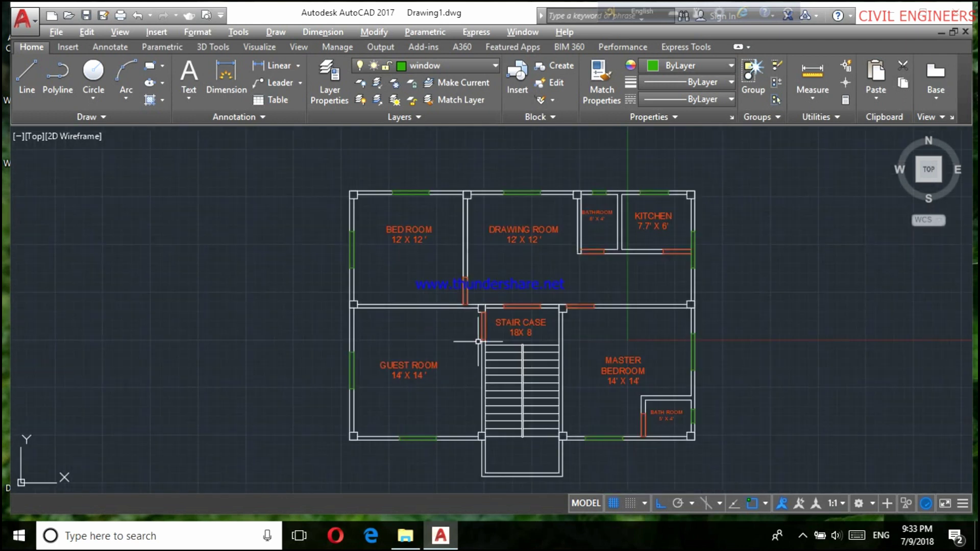
scroll(478, 341, up, 2)
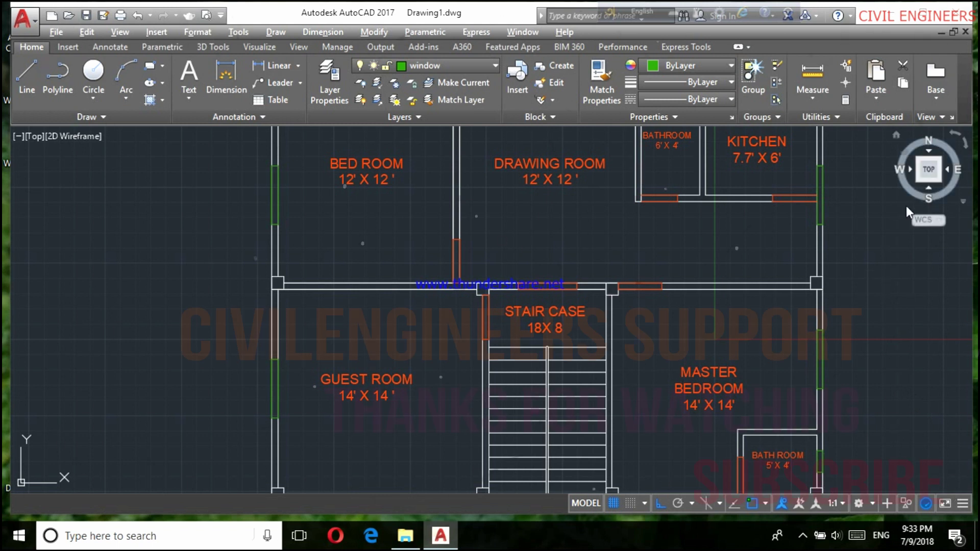